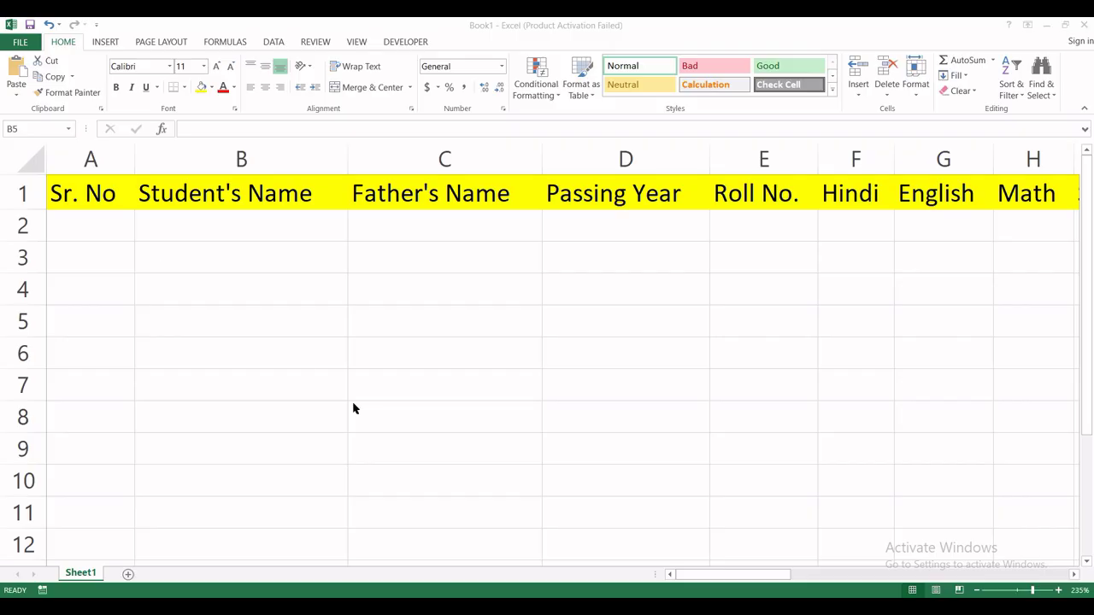
Step: Examine the marksheet headings in row 1, from Sr. No across to the Left and Right columns, and return towards the first column
{"action": "left_click", "coordinate": [95, 221]}
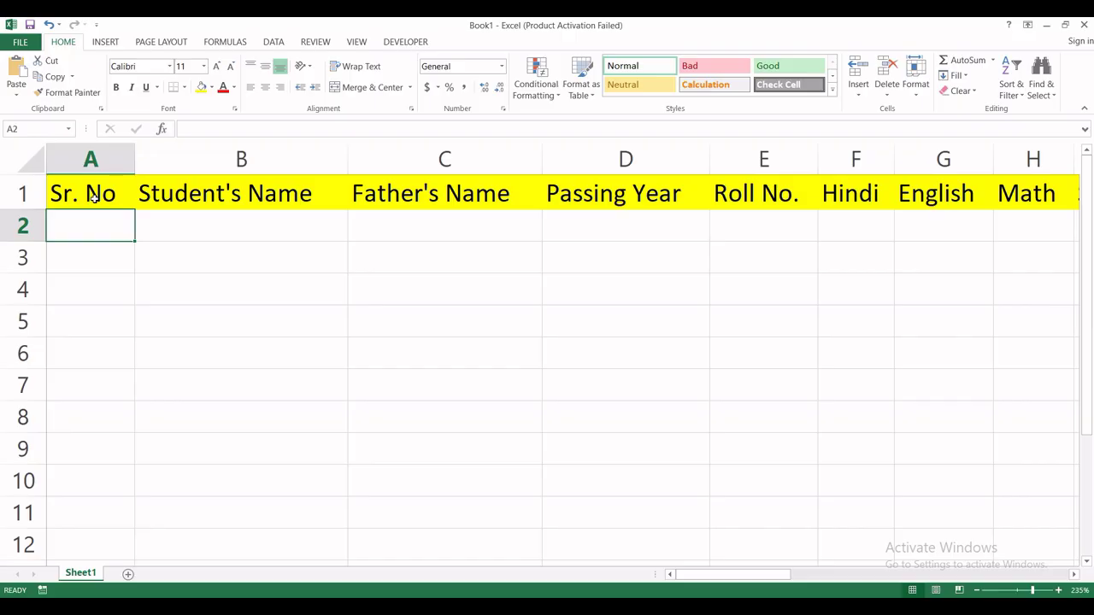
{"action": "left_click", "coordinate": [223, 229]}
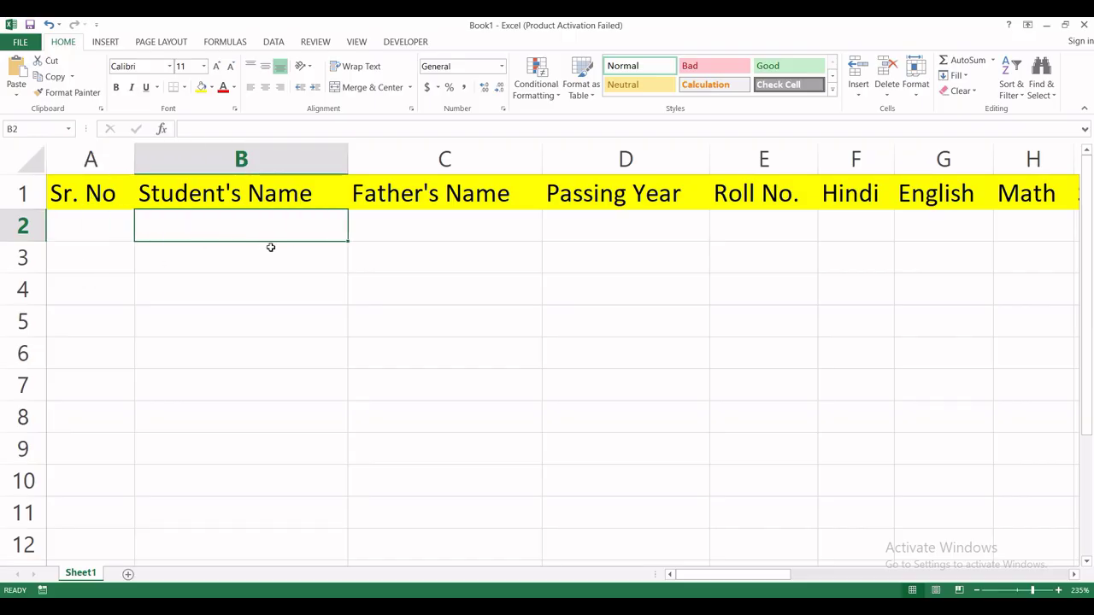
{"action": "key", "text": "Right"}
{"action": "key", "text": "Right"}
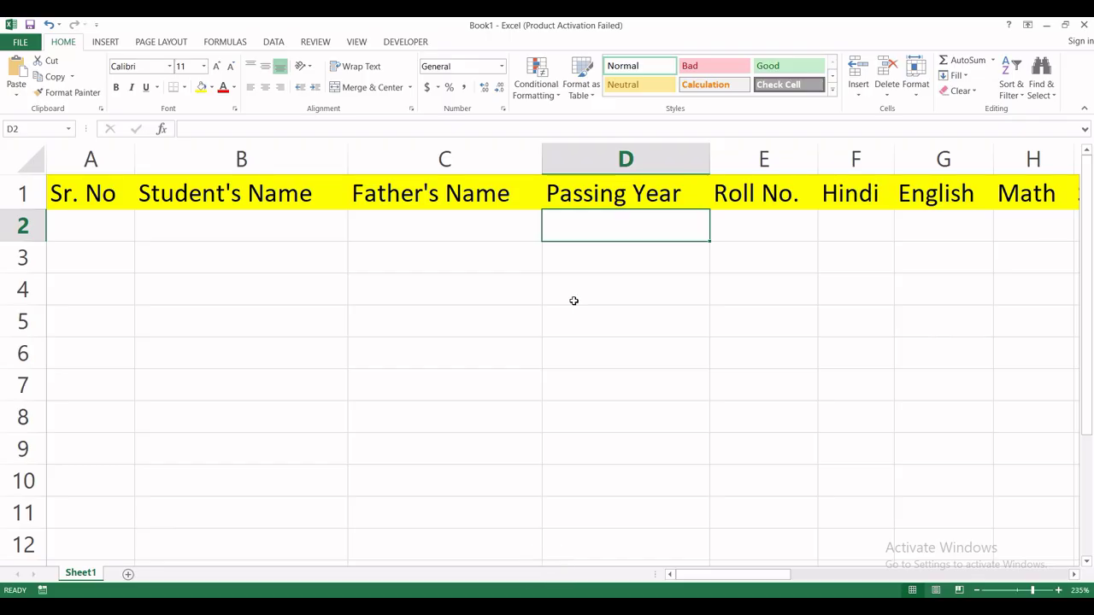
{"action": "key", "text": "Right"}
{"action": "key", "text": "Right"}
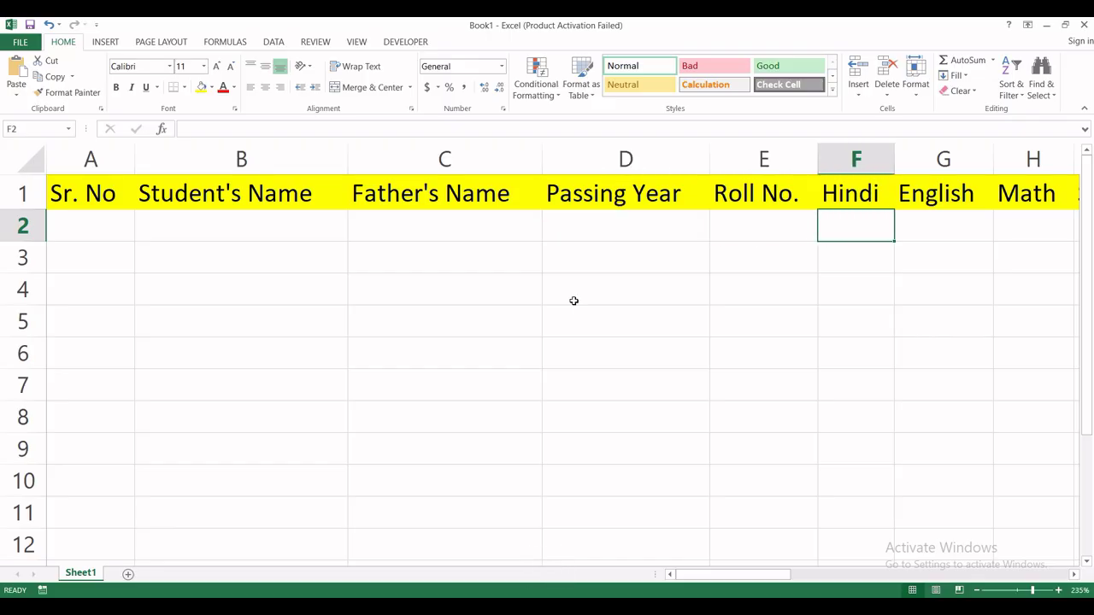
{"action": "key", "text": "Right"}
{"action": "key", "text": "Right"}
{"action": "key", "text": "Right"}
{"action": "key", "text": "Right"}
{"action": "key", "text": "Right"}
{"action": "key", "text": "Right"}
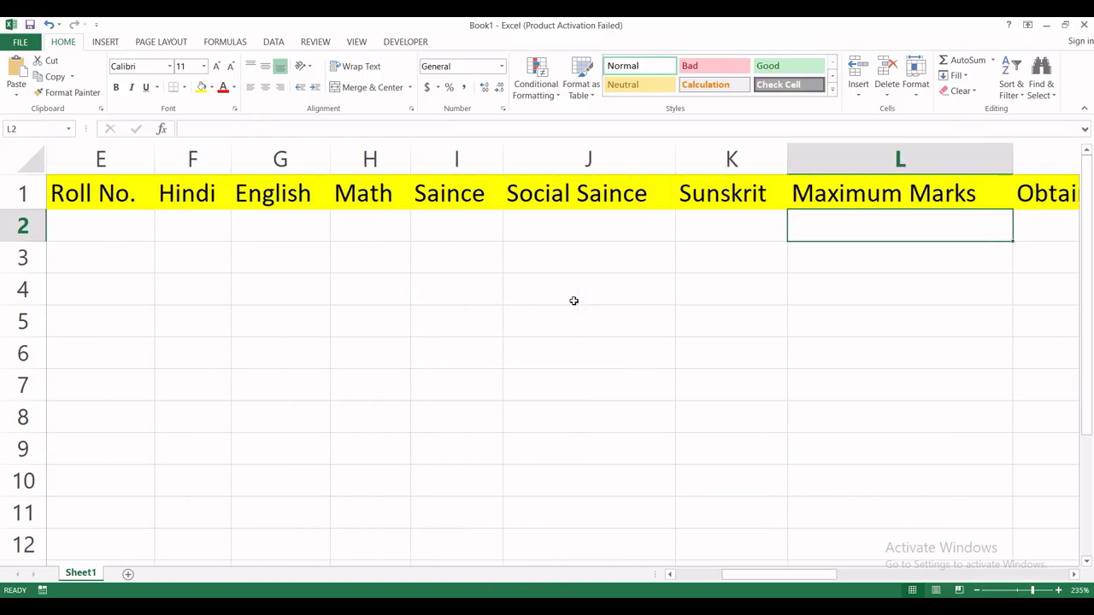
{"action": "key", "text": "Right"}
{"action": "key", "text": "Right"}
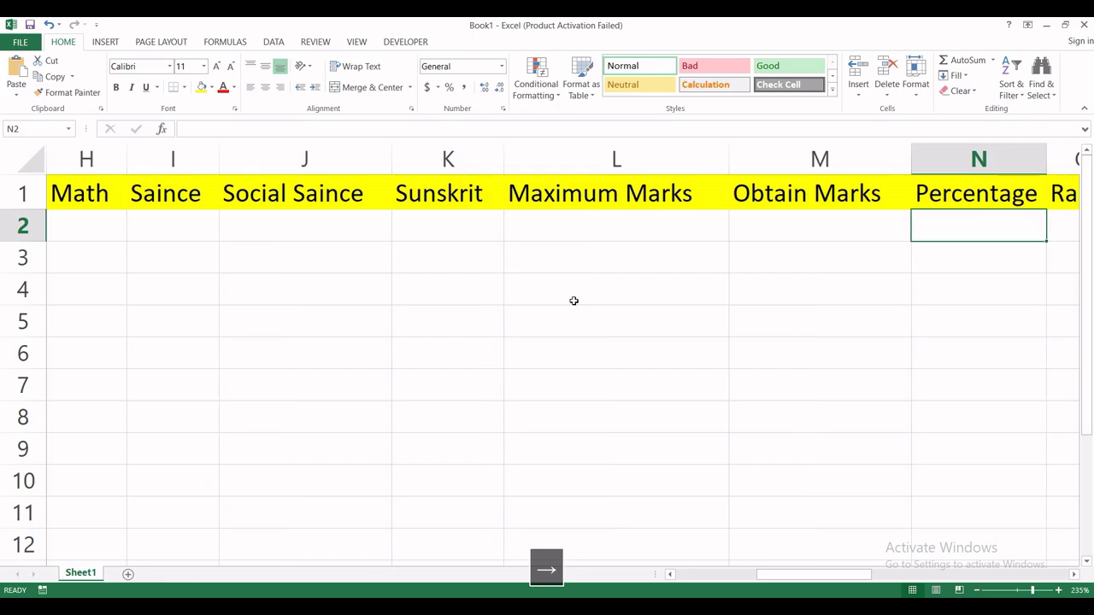
{"action": "key", "text": "Right"}
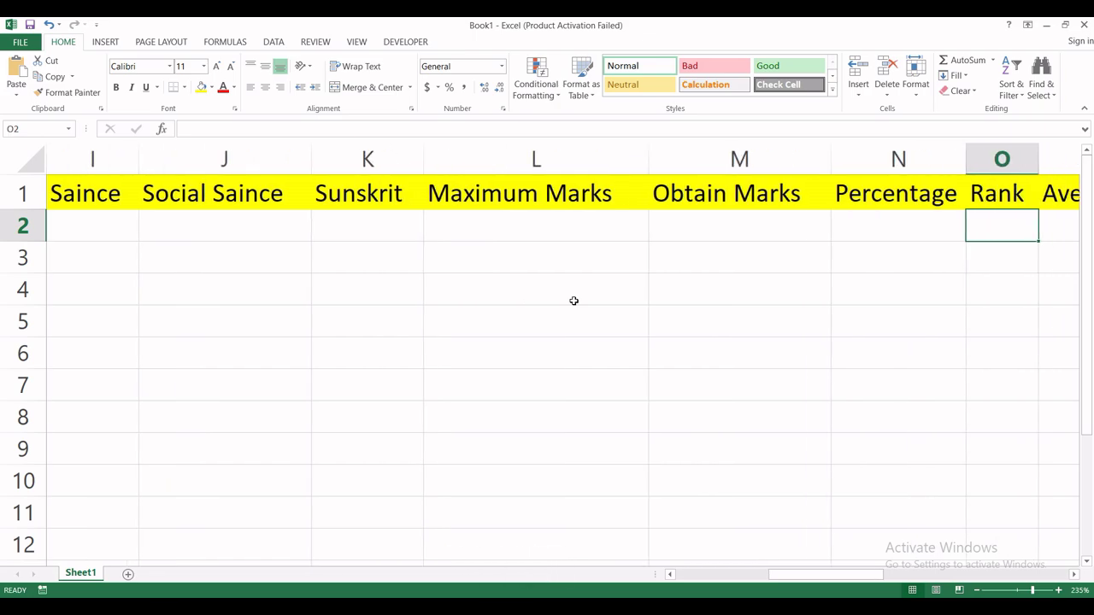
{"action": "key", "text": "Right"}
{"action": "key", "text": "Right"}
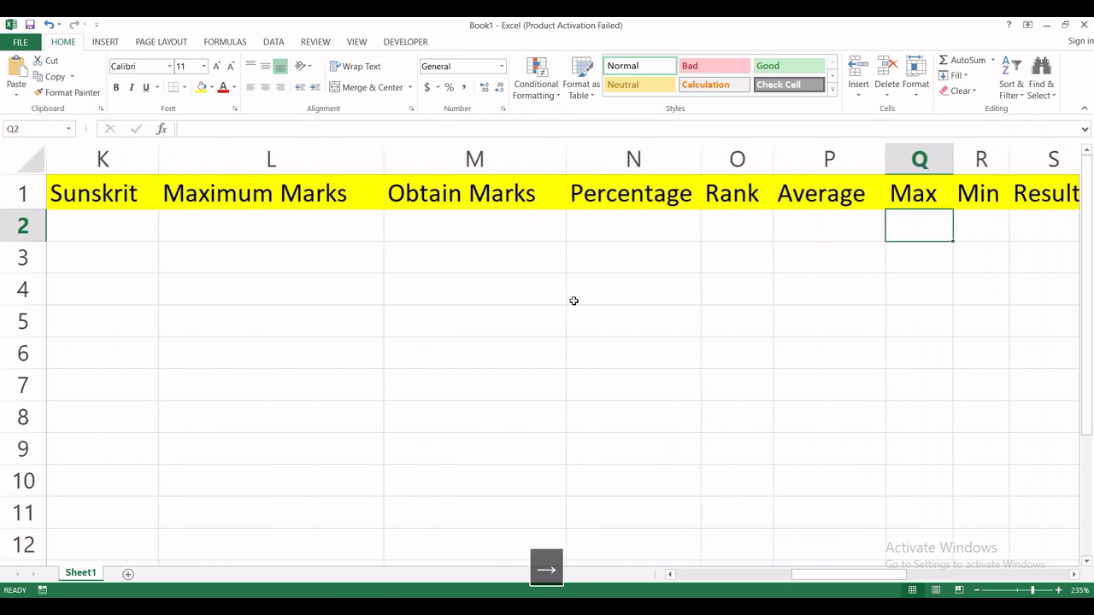
{"action": "key", "text": "Right"}
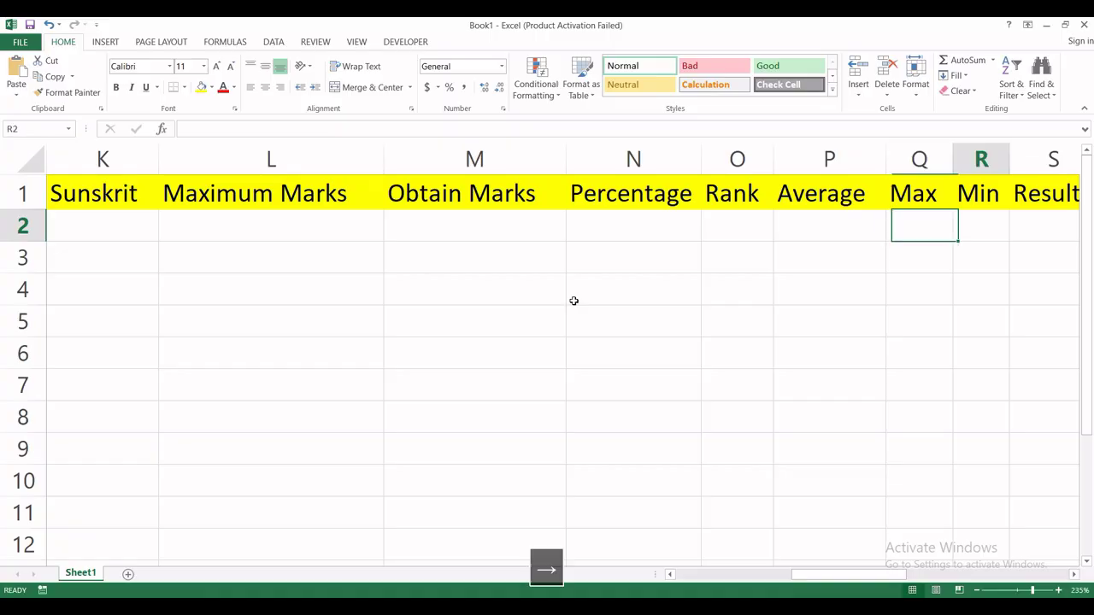
{"action": "key", "text": "Right"}
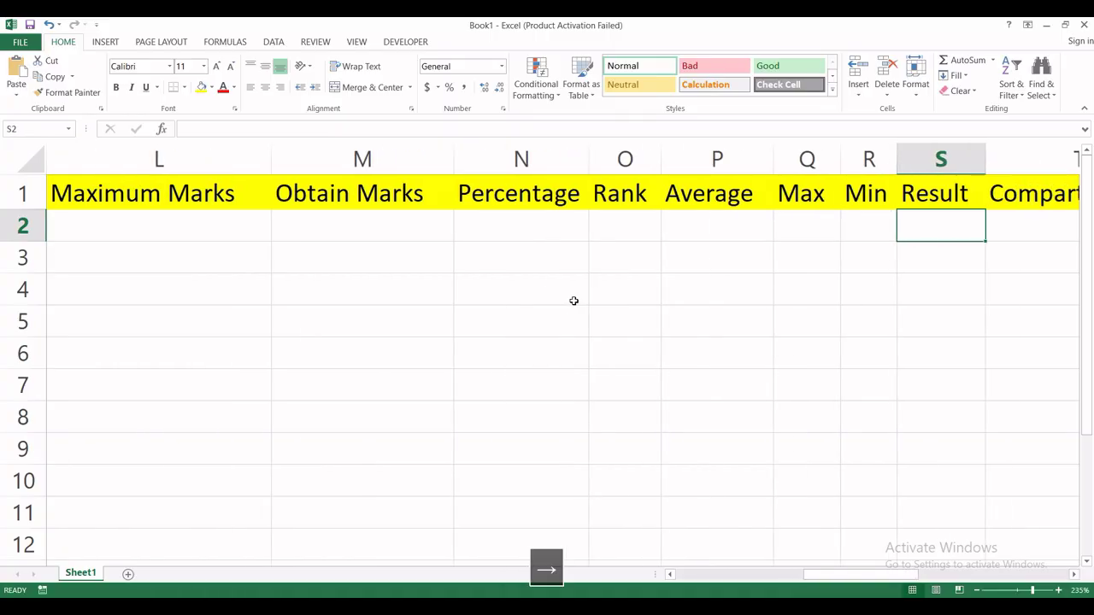
{"action": "key", "text": "Right"}
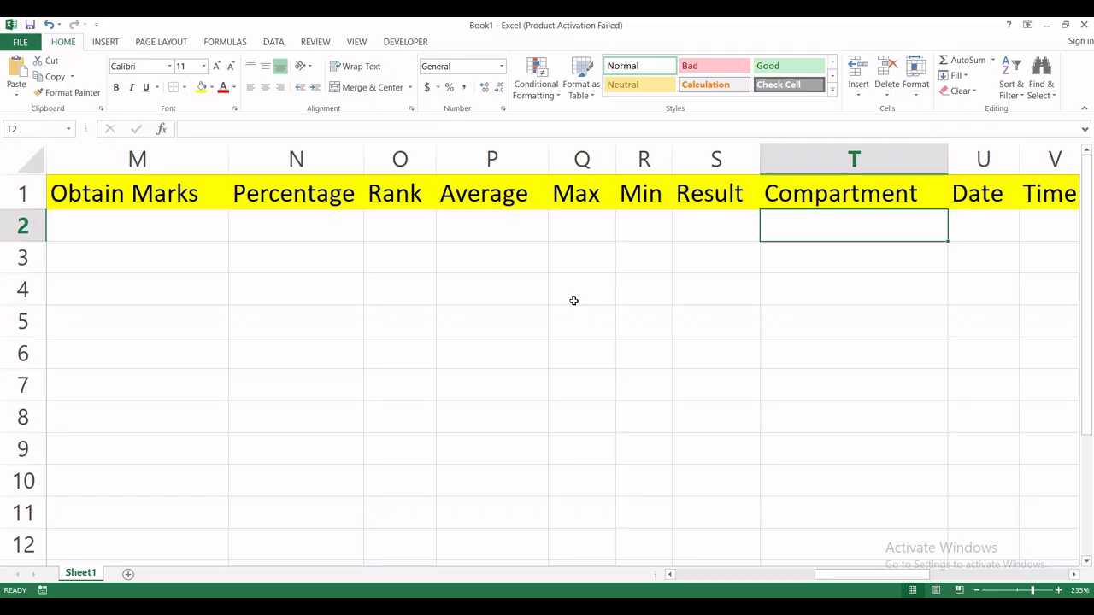
{"action": "key", "text": "Right"}
{"action": "key", "text": "Right"}
{"action": "key", "text": "Right"}
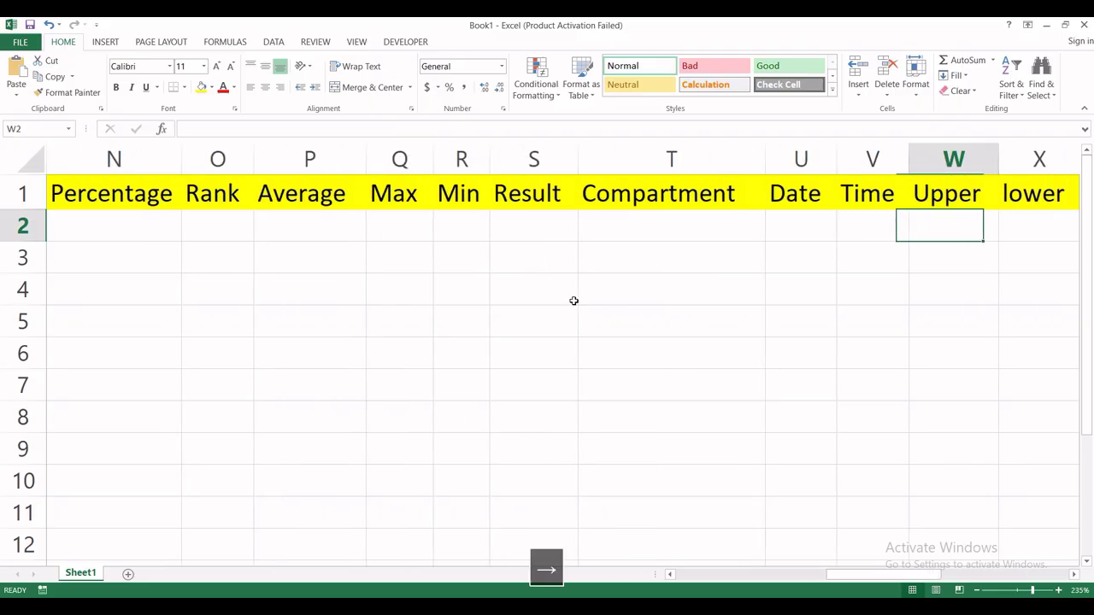
{"action": "key", "text": "Right"}
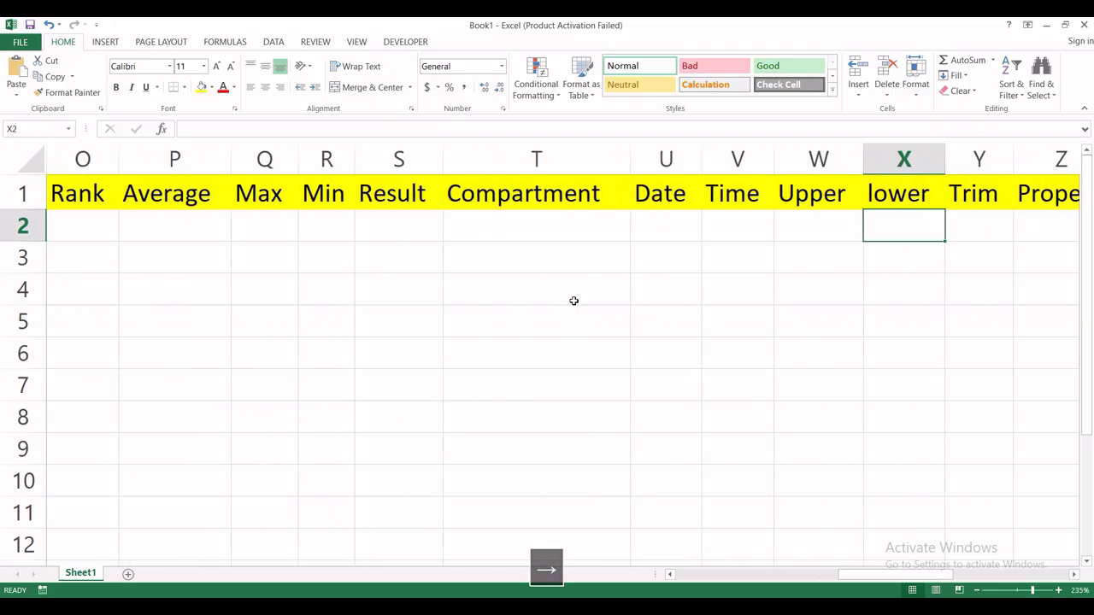
{"action": "key", "text": "Right"}
{"action": "key", "text": "Right"}
{"action": "key", "text": "Right"}
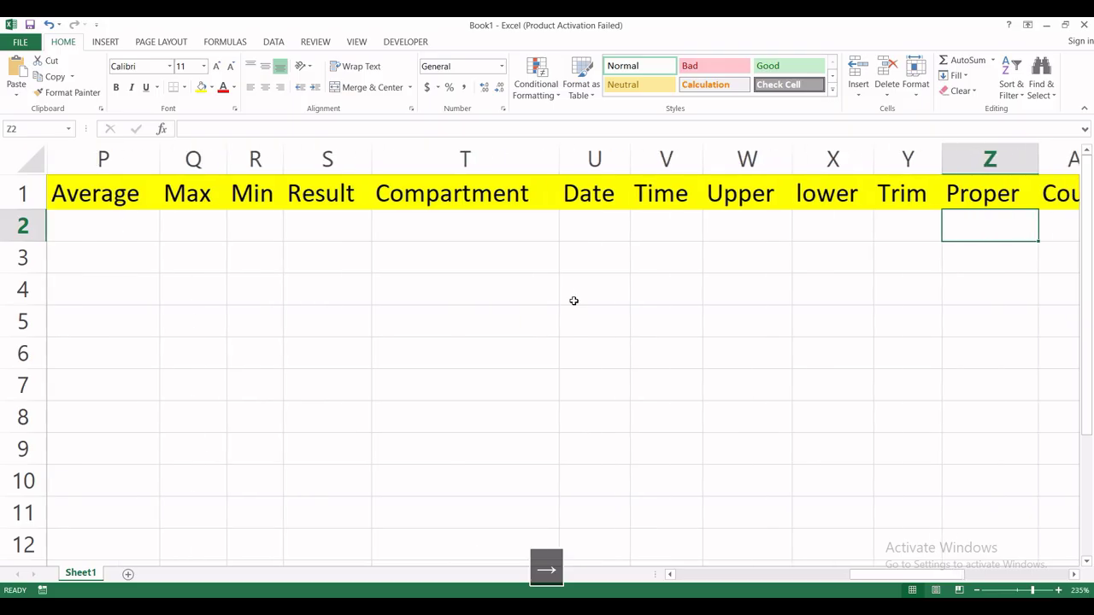
{"action": "key", "text": "Right"}
{"action": "key", "text": "Right"}
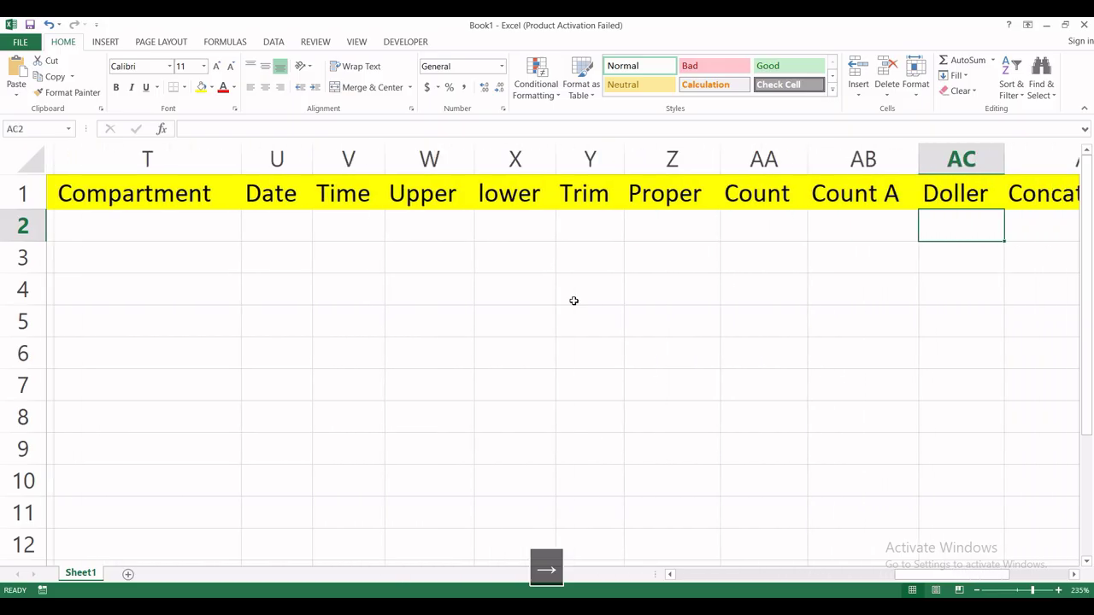
{"action": "key", "text": "Right"}
{"action": "key", "text": "Right"}
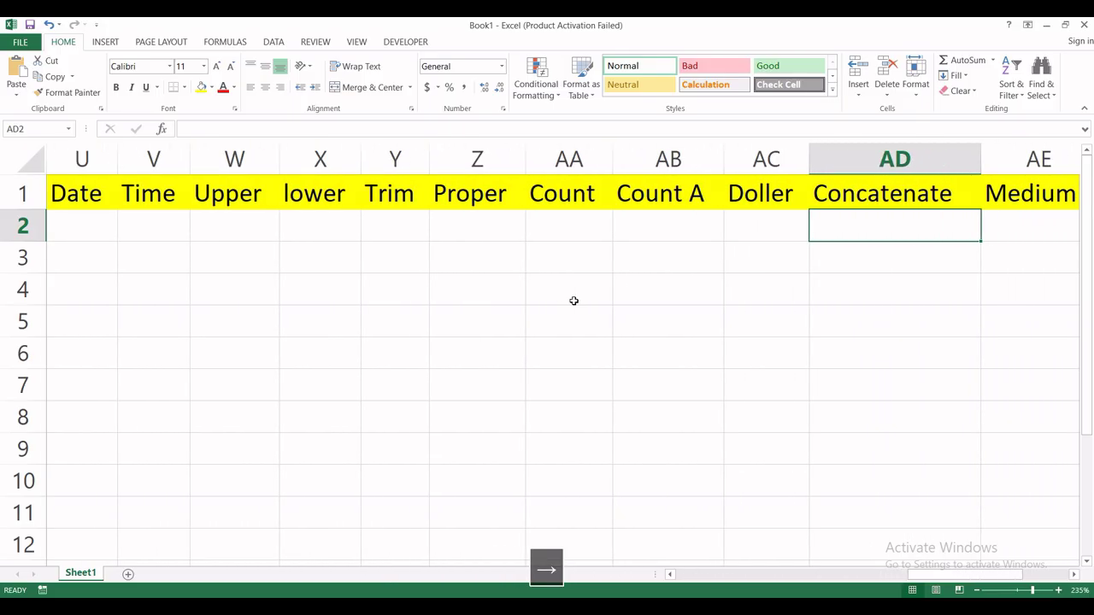
{"action": "key", "text": "Right"}
{"action": "key", "text": "Right"}
{"action": "key", "text": "Right"}
{"action": "key", "text": "Right"}
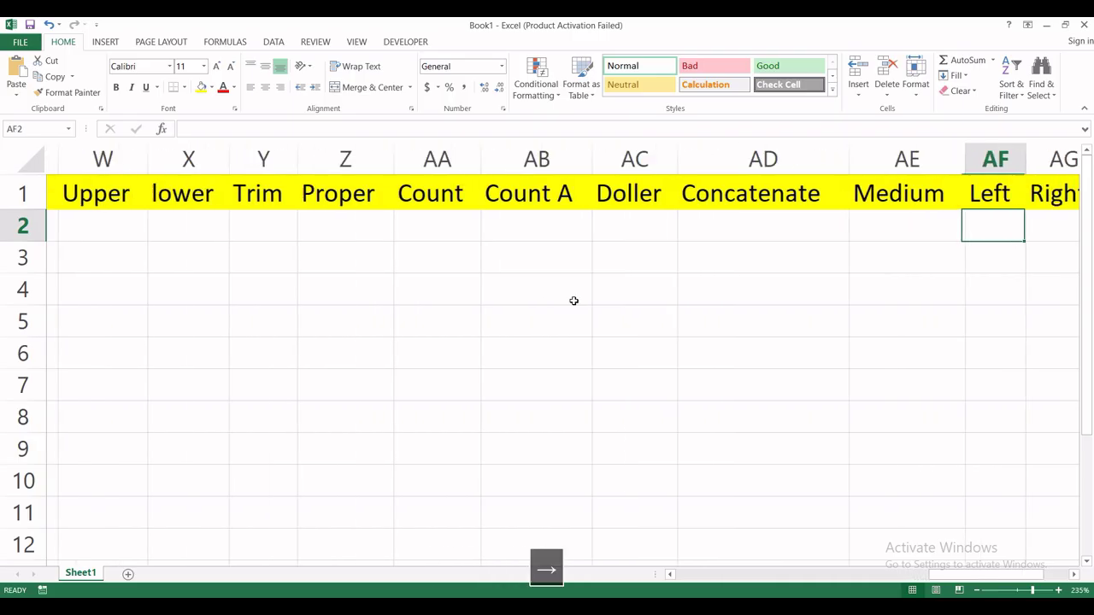
{"action": "key", "text": "Left"}
{"action": "key", "text": "Left"}
{"action": "key", "text": "Left"}
{"action": "key", "text": "Left"}
{"action": "key", "text": "Left"}
{"action": "key", "text": "Left"}
{"action": "key", "text": "Left"}
{"action": "key", "text": "Left"}
{"action": "key", "text": "Left"}
{"action": "key", "text": "Left"}
{"action": "key", "text": "Left"}
{"action": "key", "text": "Left"}
{"action": "key", "text": "Left"}
{"action": "key", "text": "Left"}
{"action": "key", "text": "Left"}
{"action": "key", "text": "Left"}
{"action": "key", "text": "Left"}
{"action": "key", "text": "Left"}
{"action": "key", "text": "Left"}
{"action": "key", "text": "Left"}
{"action": "key", "text": "Left"}
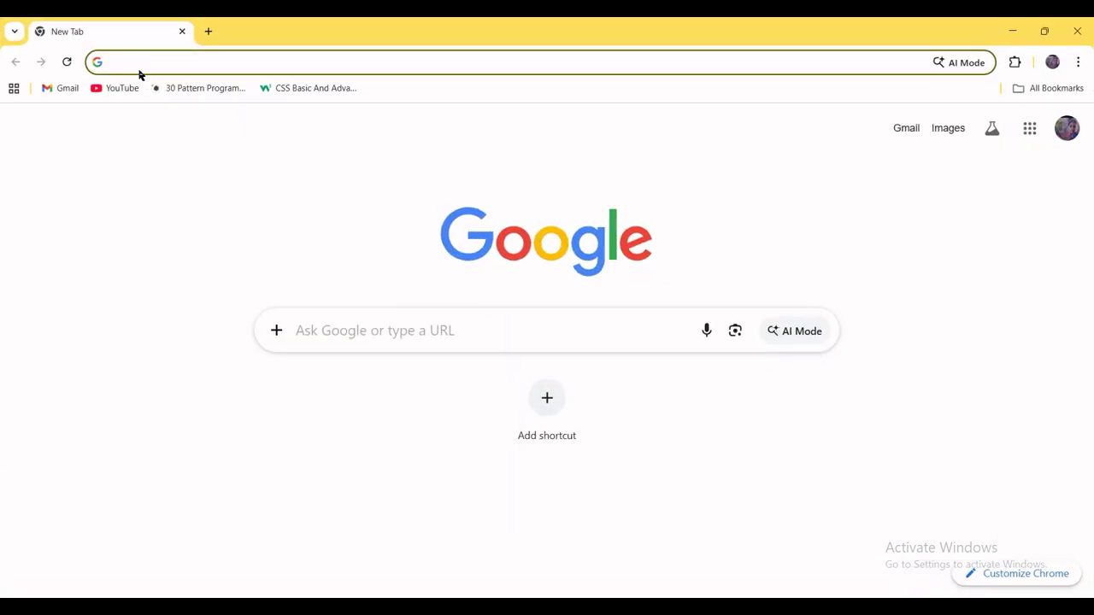
Step: Open chatgpt.com in Chrome and choose to stay logged out
{"action": "left_click", "coordinate": [139, 64]}
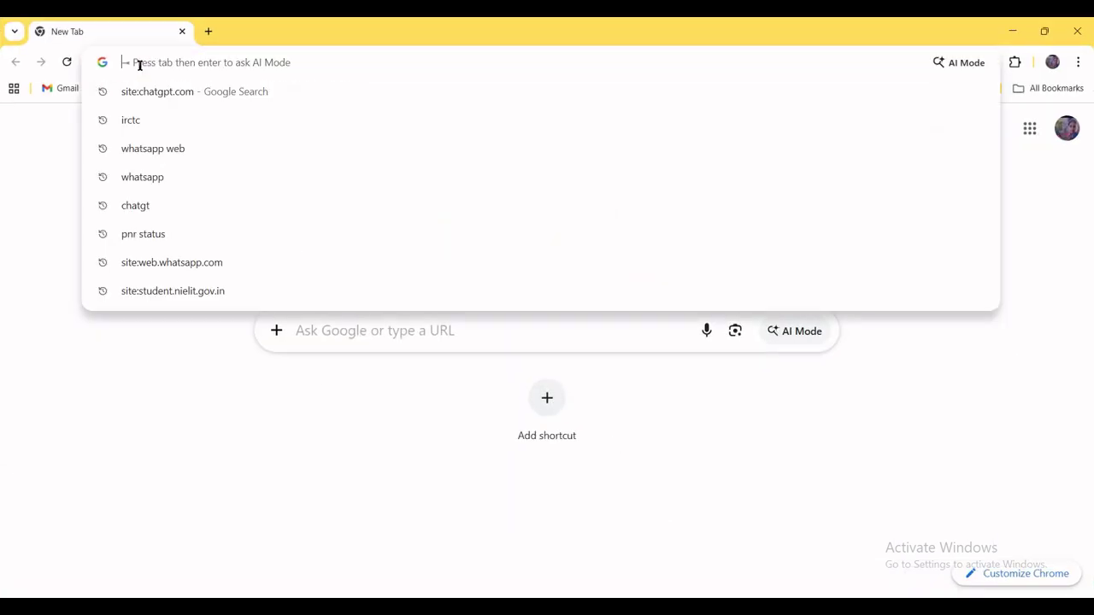
{"action": "type", "text": "chat"}
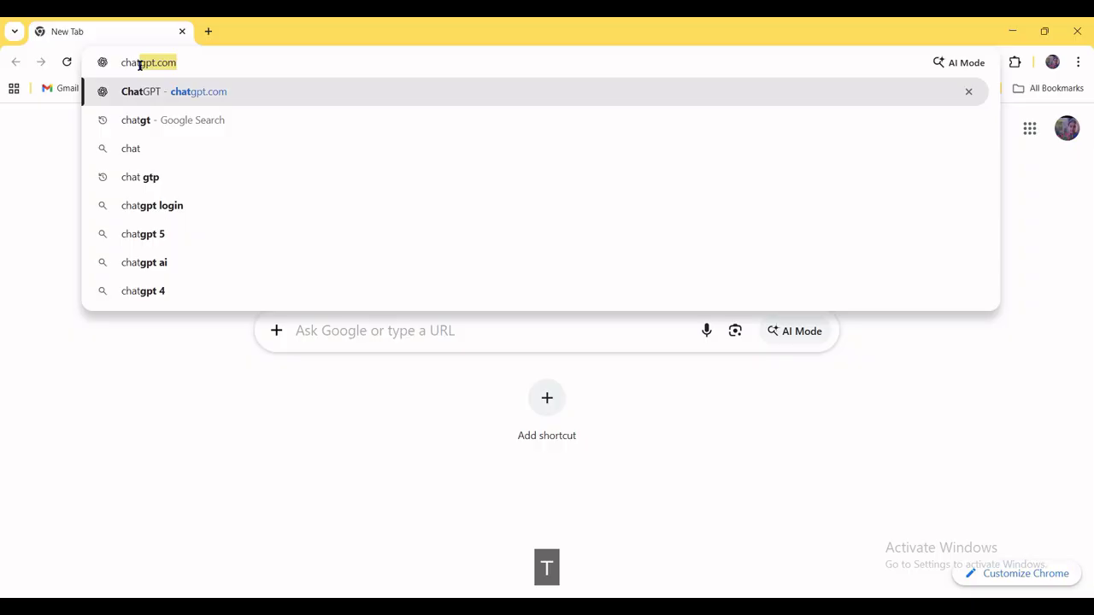
{"action": "left_click", "coordinate": [210, 63]}
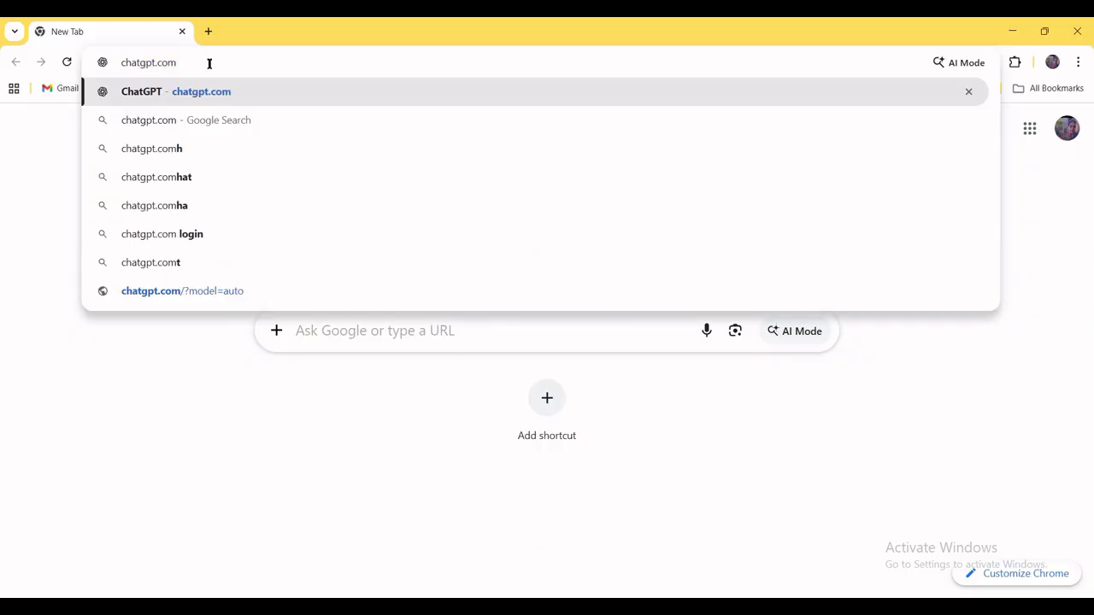
{"action": "key", "text": "Return"}
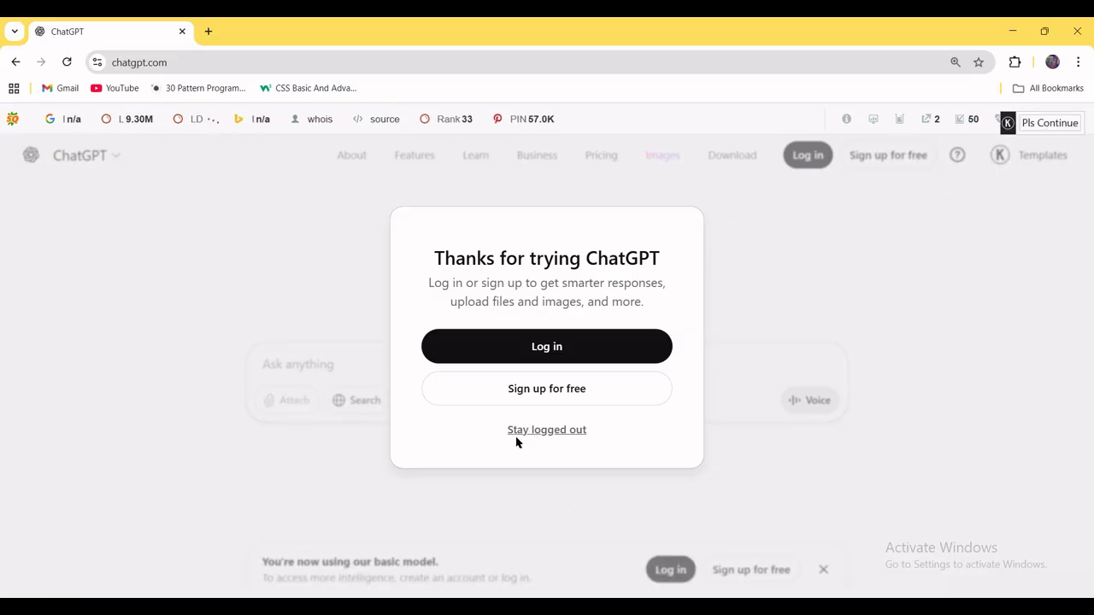
{"action": "left_click", "coordinate": [533, 438]}
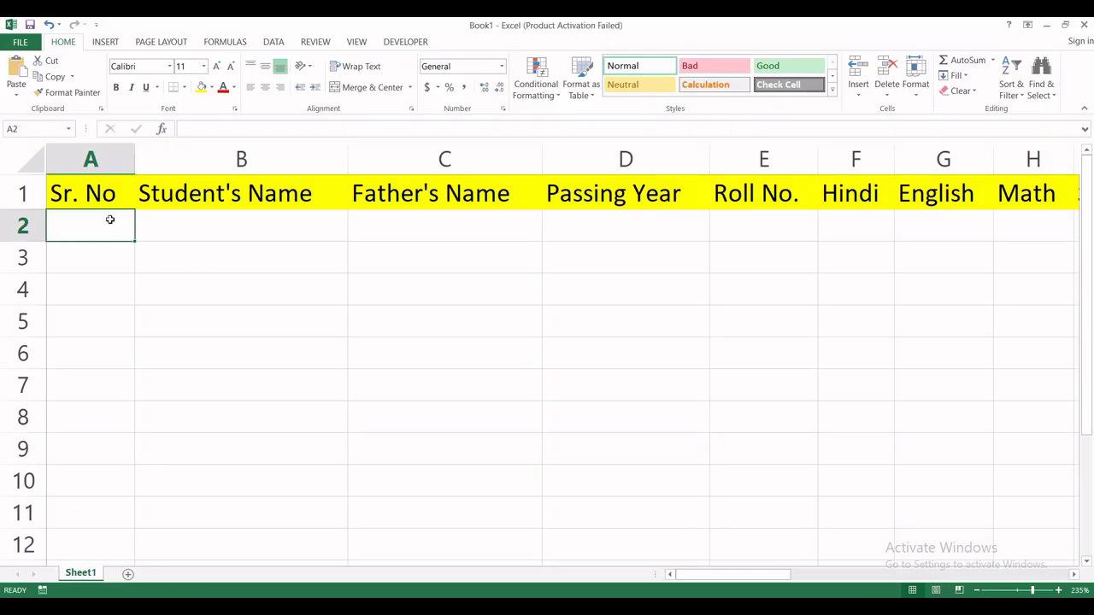
Step: In Excel, copy the entire heading row starting at Sr. No in A1, and switch back to ChatGPT in Chrome
{"action": "left_click", "coordinate": [106, 196]}
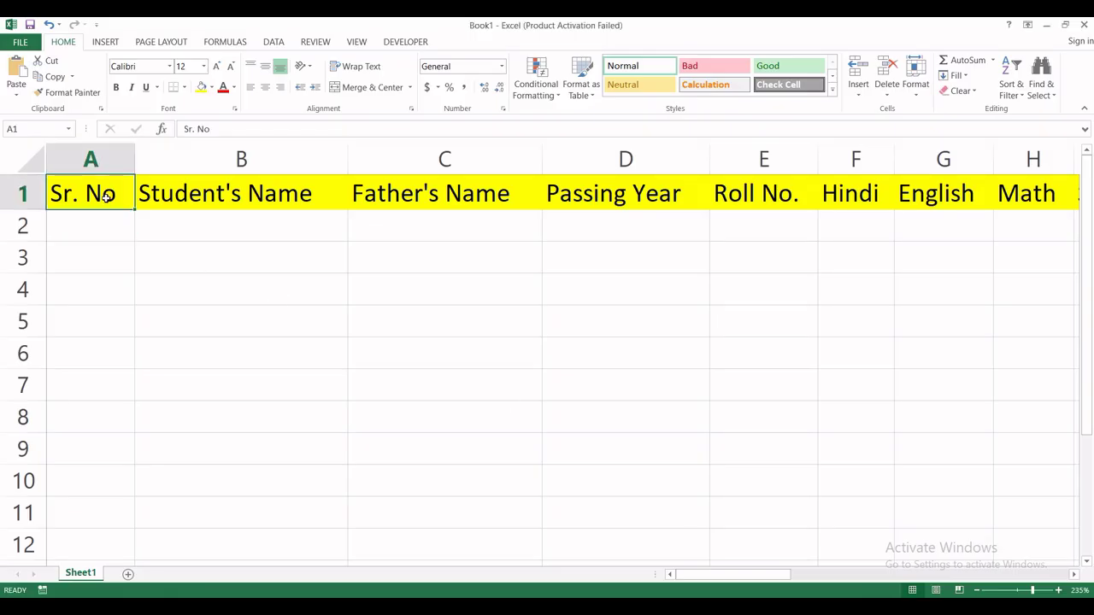
{"action": "key", "text": "ctrl+shift+Right"}
{"action": "key", "text": "ctrl+c"}
{"action": "key", "text": "alt+Tab"}
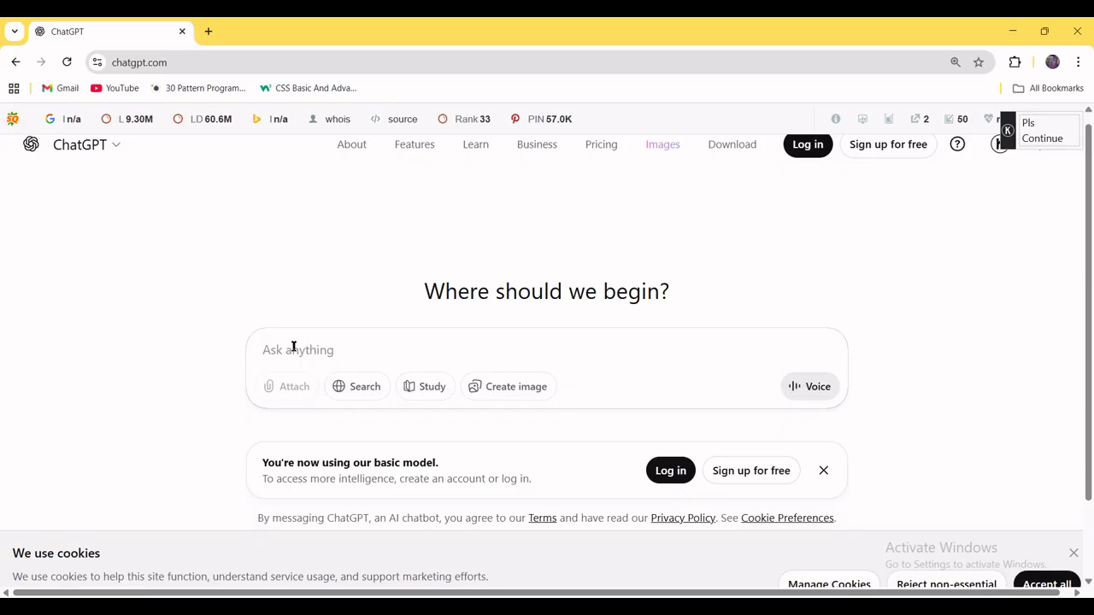
Step: Send ChatGPT the prompt "please design 20 students marksheet data based on these headings"
{"action": "type", "text": "please design "}
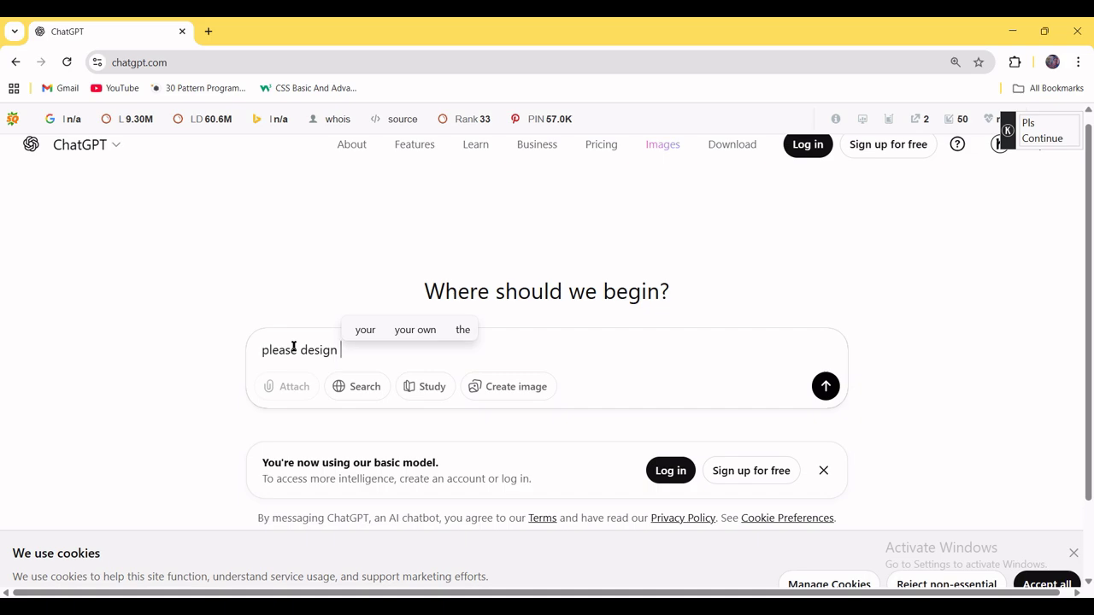
{"action": "type", "text": "20 "}
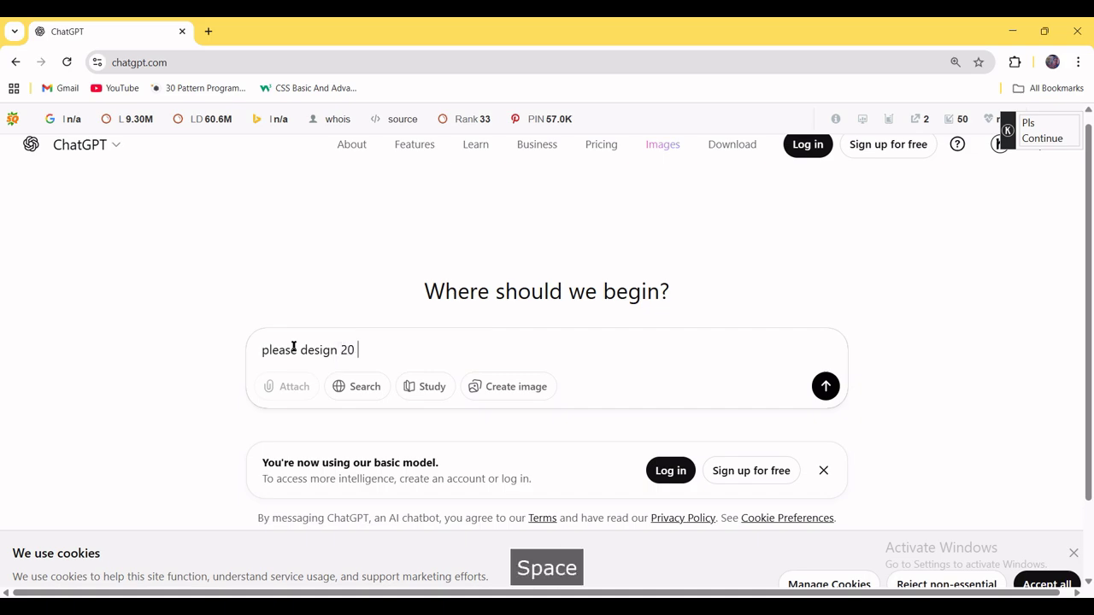
{"action": "type", "text": "studen"}
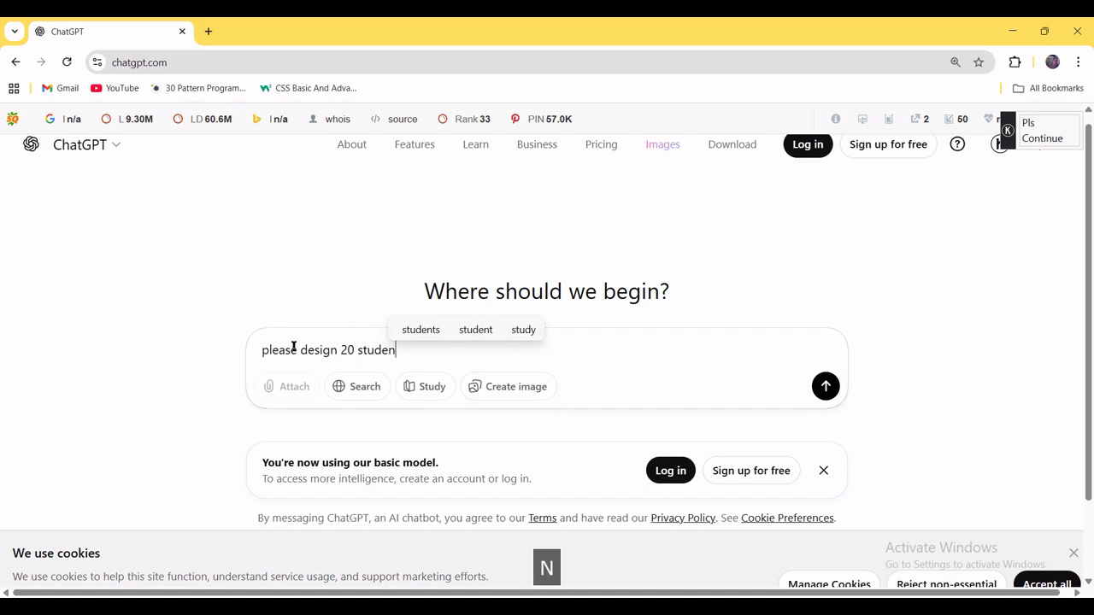
{"action": "type", "text": "ts m"}
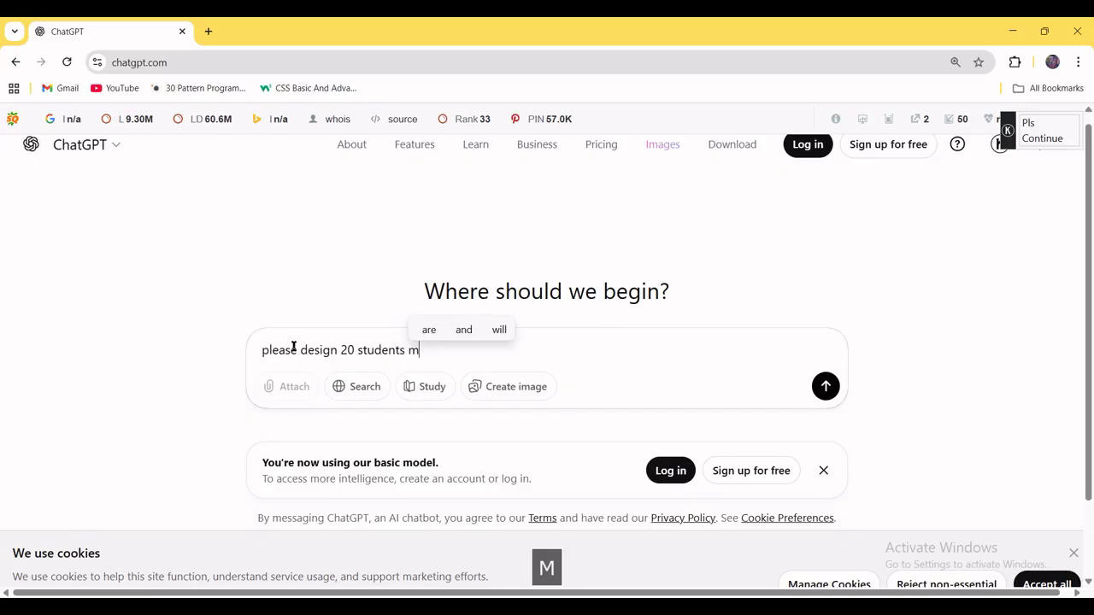
{"action": "type", "text": "arksheet "}
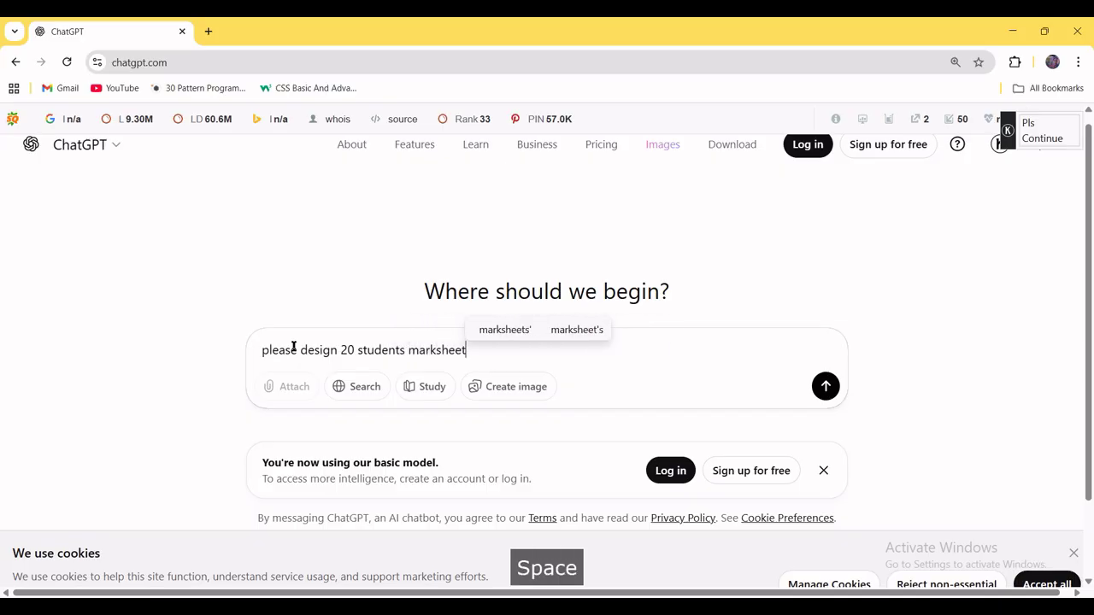
{"action": "type", "text": "data b"}
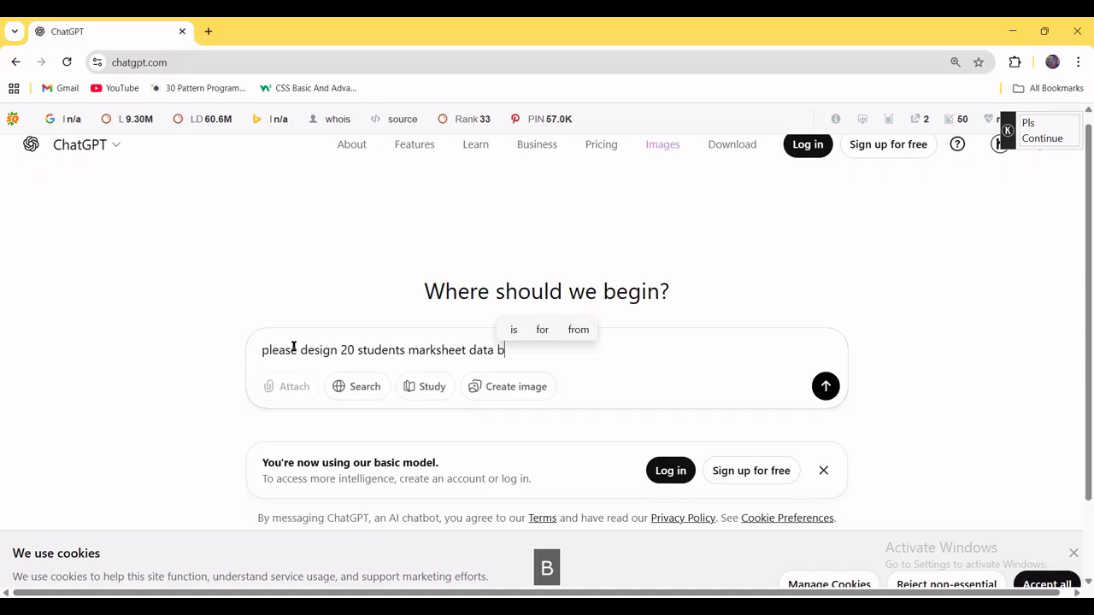
{"action": "type", "text": "ased on "}
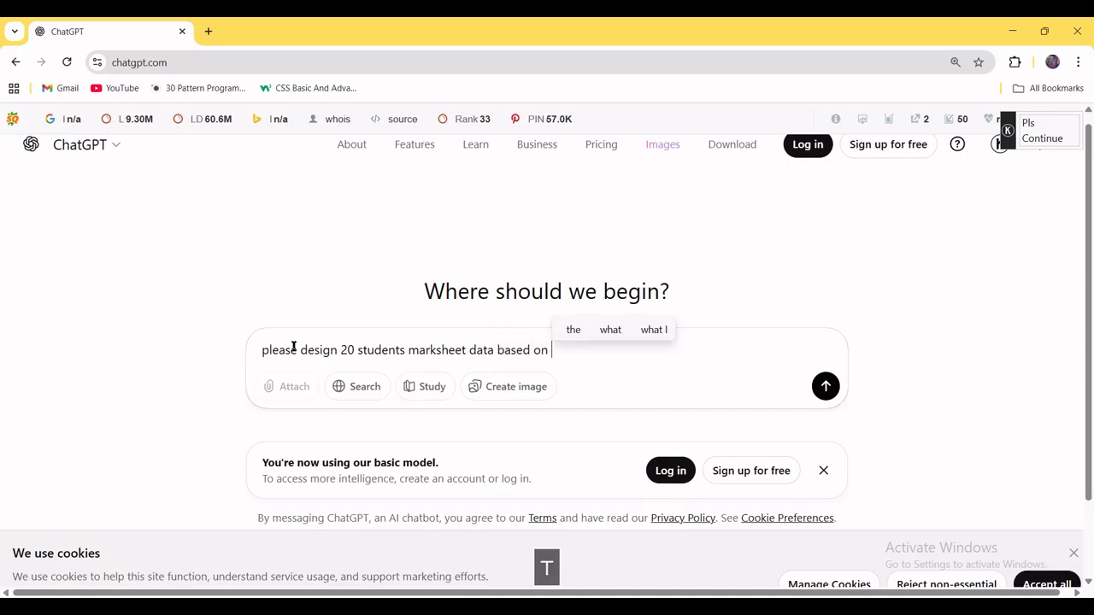
{"action": "type", "text": "these he"}
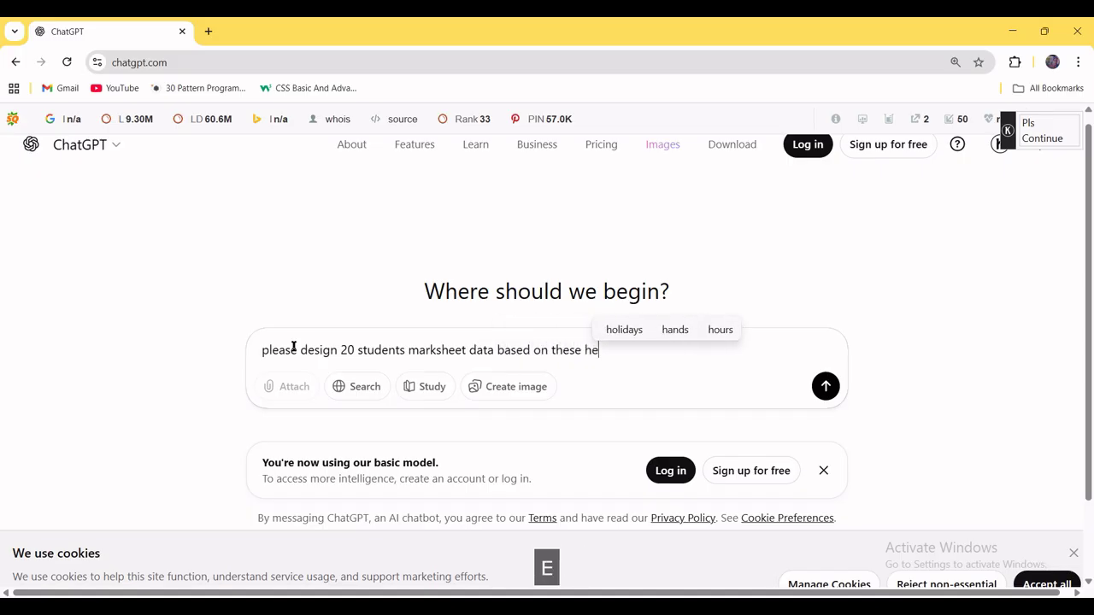
{"action": "type", "text": "adings"}
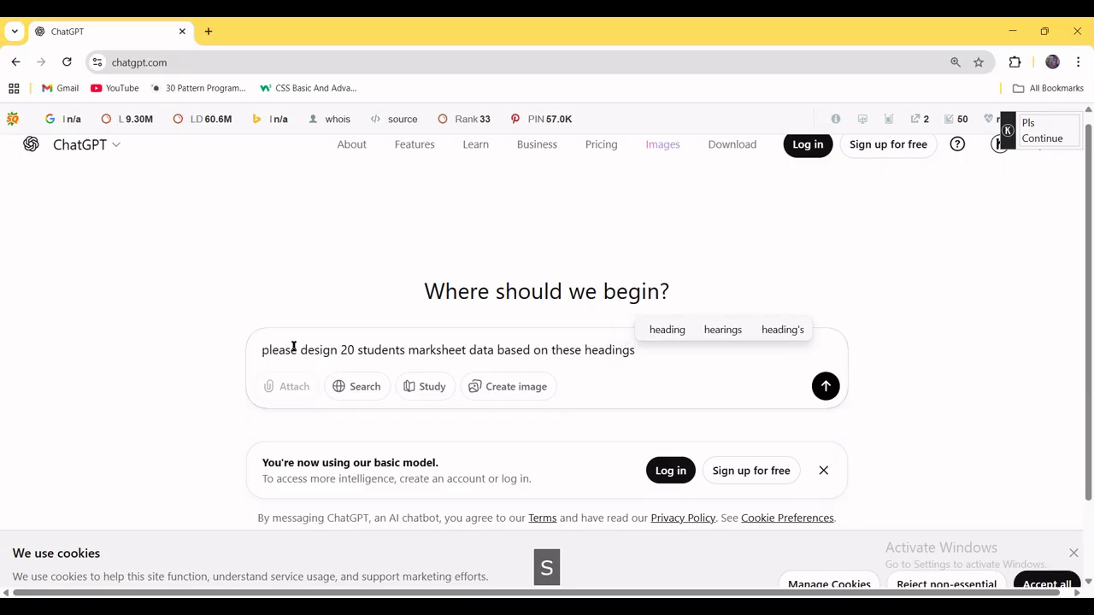
{"action": "key", "text": "Return"}
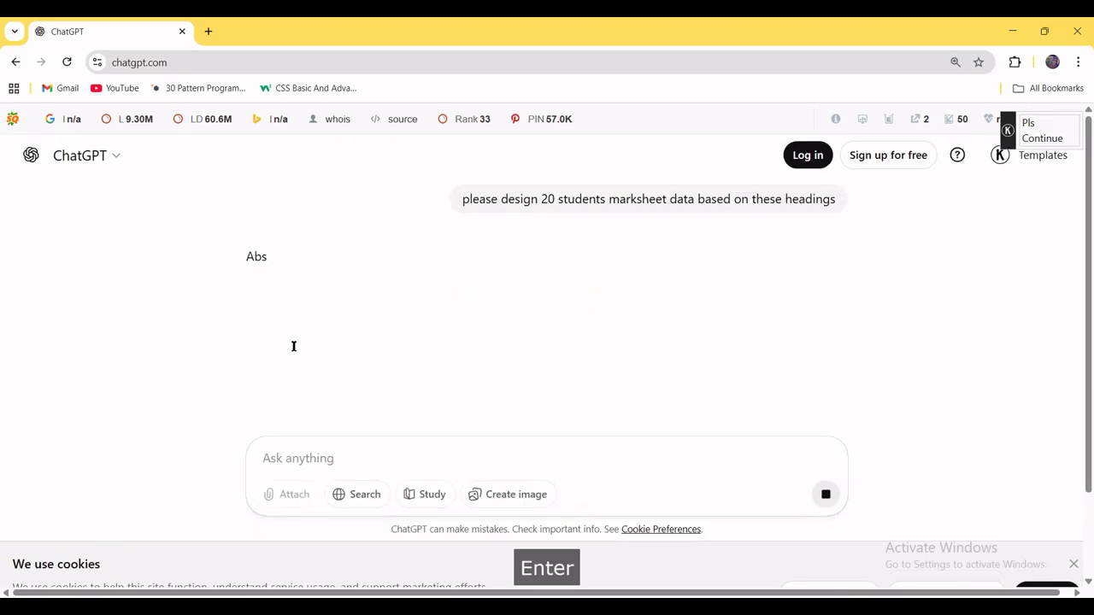
Step: Paste the copied heading row, from Sr. No to Right, into the chat and send it to ChatGPT
{"action": "key", "text": "ctrl+v"}
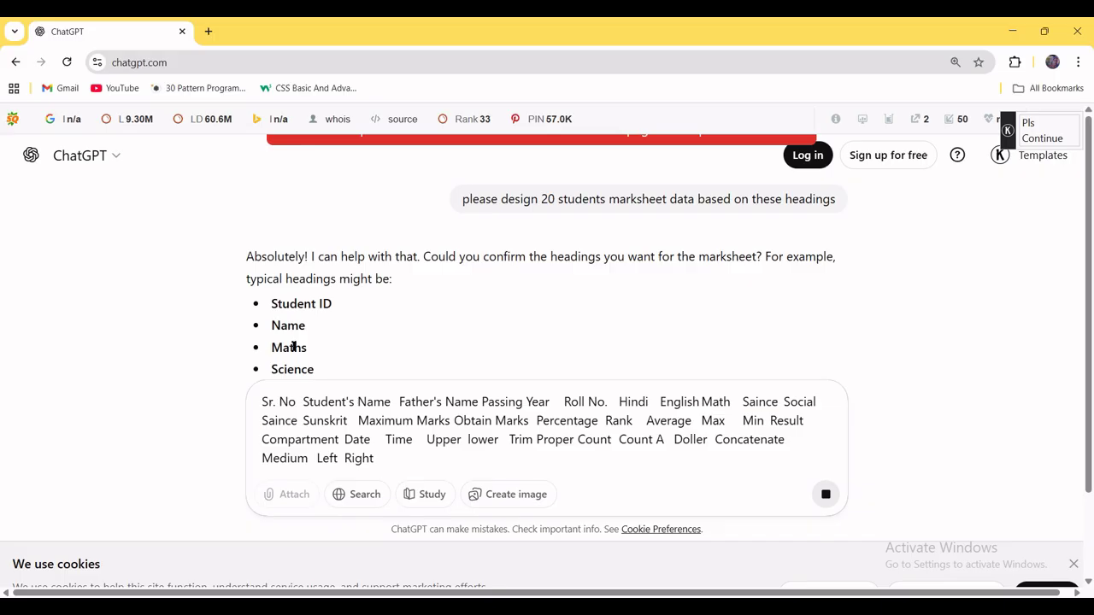
{"action": "key", "text": "Return"}
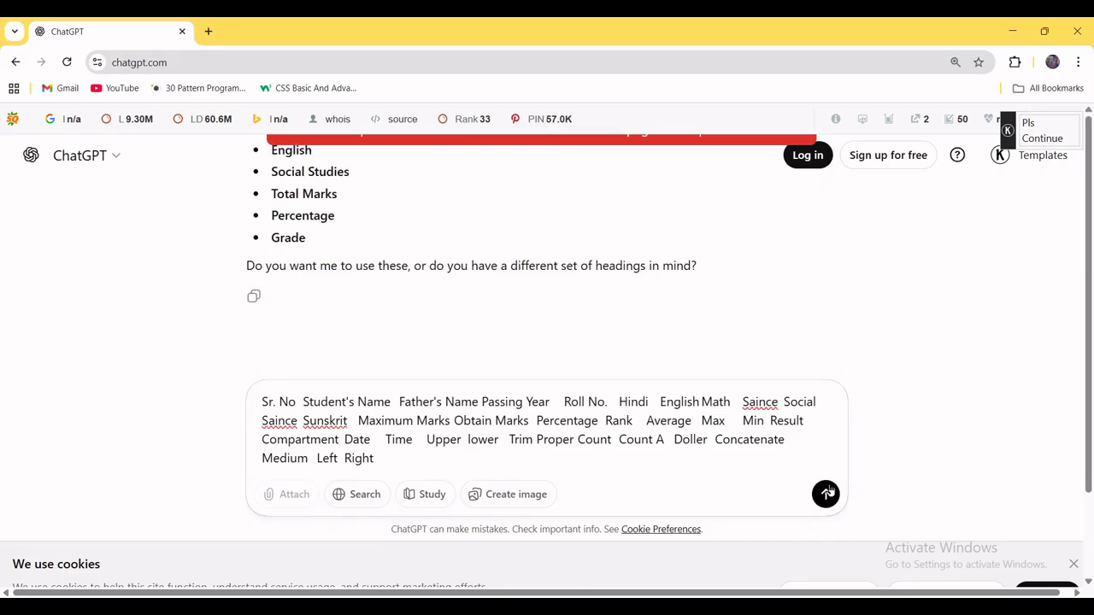
{"action": "left_click", "coordinate": [826, 495]}
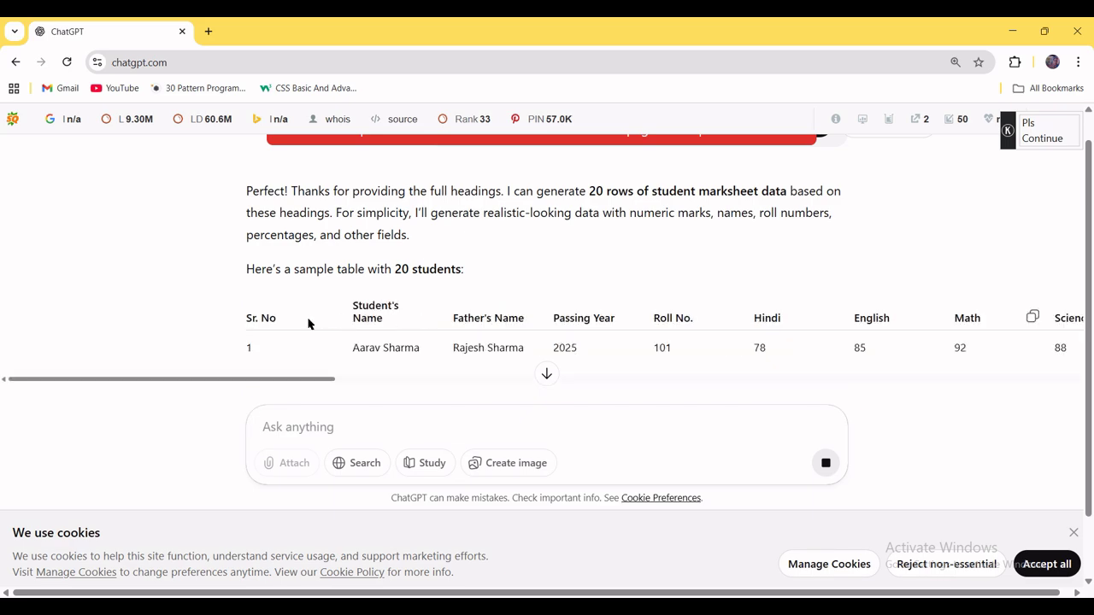
Step: Examine the generated 20-student table from the Sr. No column across the subject marks to the Rank column
{"action": "scroll", "coordinate": [334, 314], "scroll_direction": "down", "scroll_amount": 1}
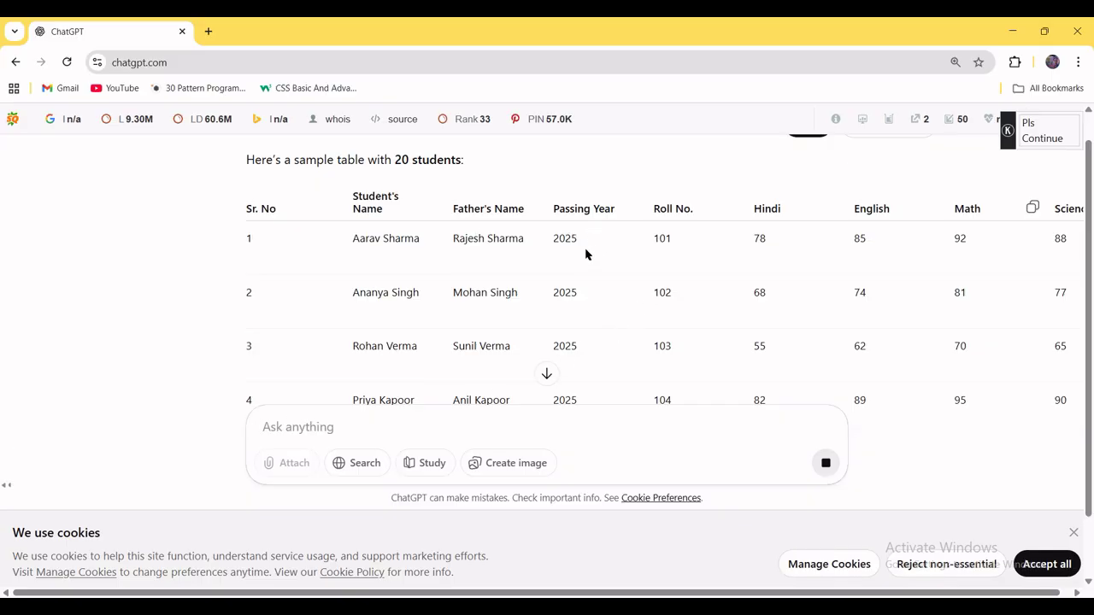
{"action": "scroll", "coordinate": [585, 254], "scroll_direction": "right", "scroll_amount": 4}
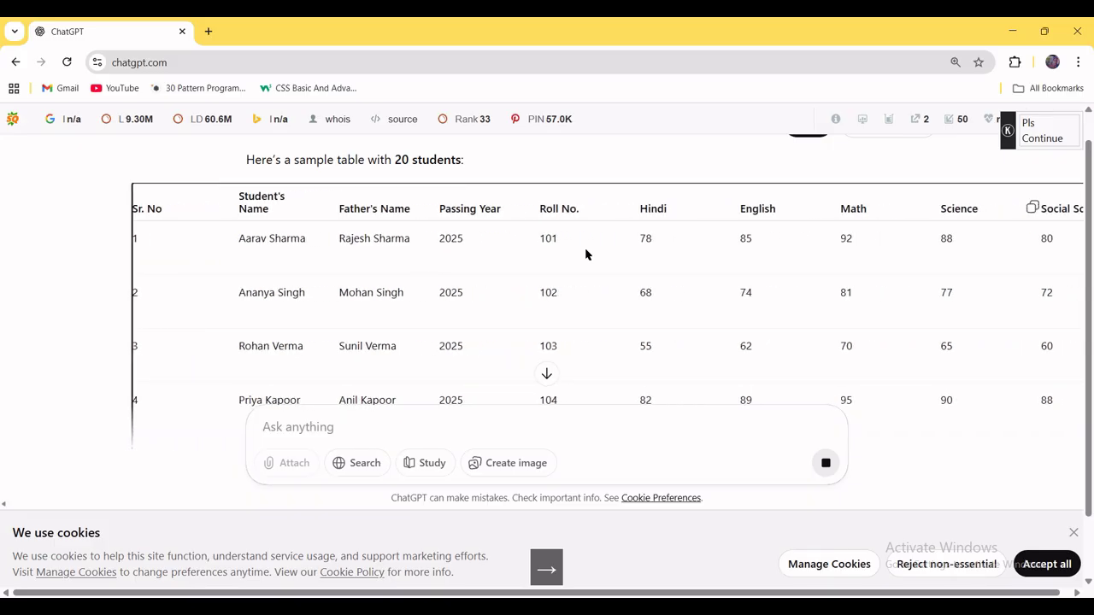
{"action": "scroll", "coordinate": [585, 254], "scroll_direction": "right", "scroll_amount": 1}
{"action": "scroll", "coordinate": [585, 254], "scroll_direction": "right", "scroll_amount": 5}
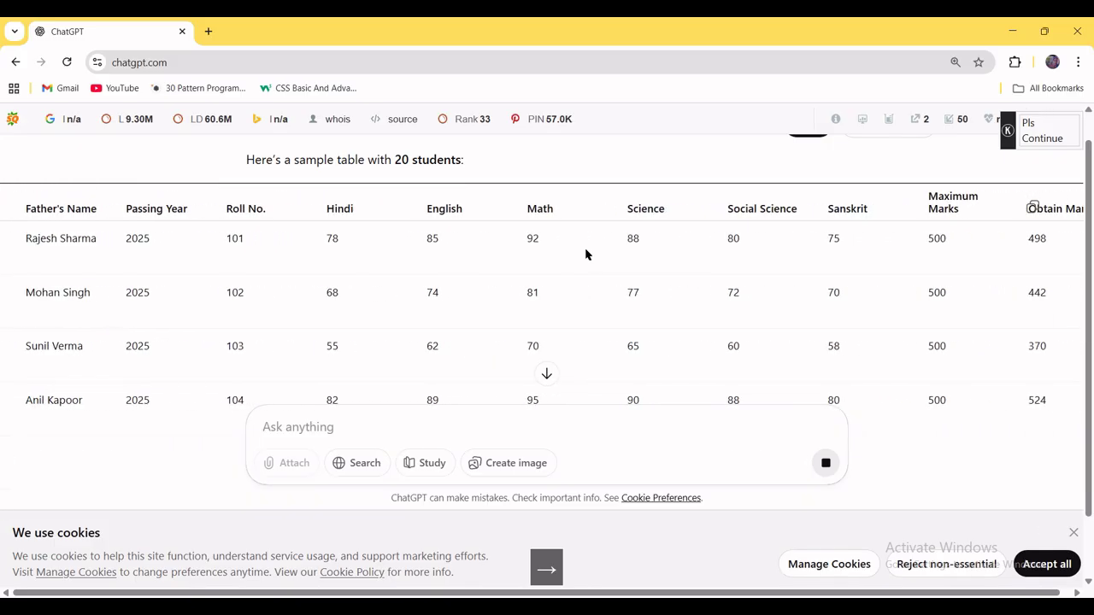
{"action": "scroll", "coordinate": [585, 254], "scroll_direction": "right", "scroll_amount": 1}
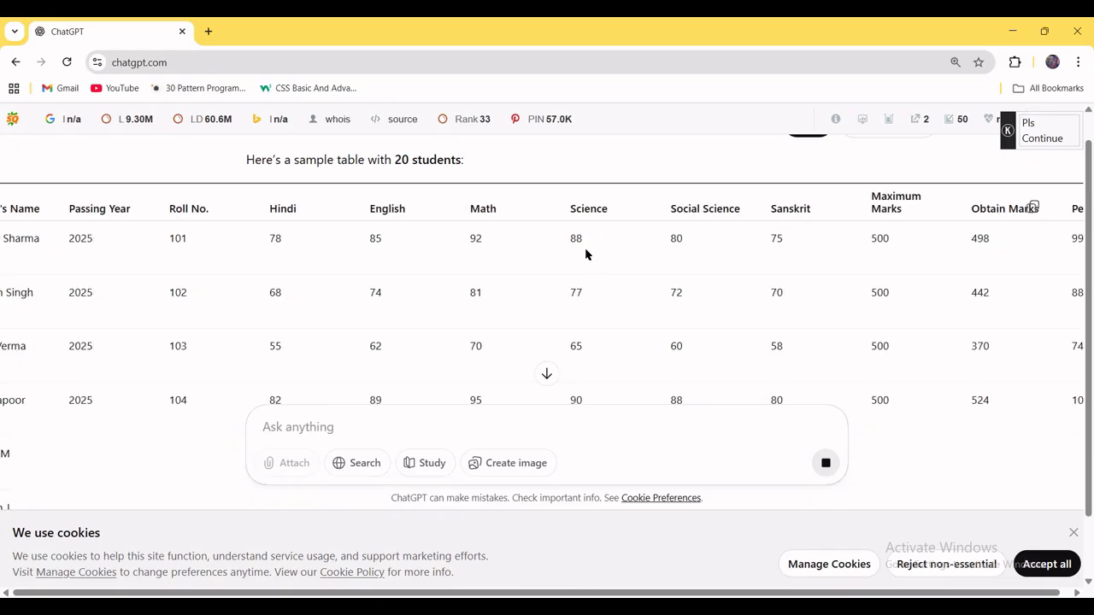
{"action": "key", "text": "Right"}
{"action": "key", "text": "Right"}
{"action": "key", "text": "Right"}
{"action": "key", "text": "Right"}
{"action": "key", "text": "Right"}
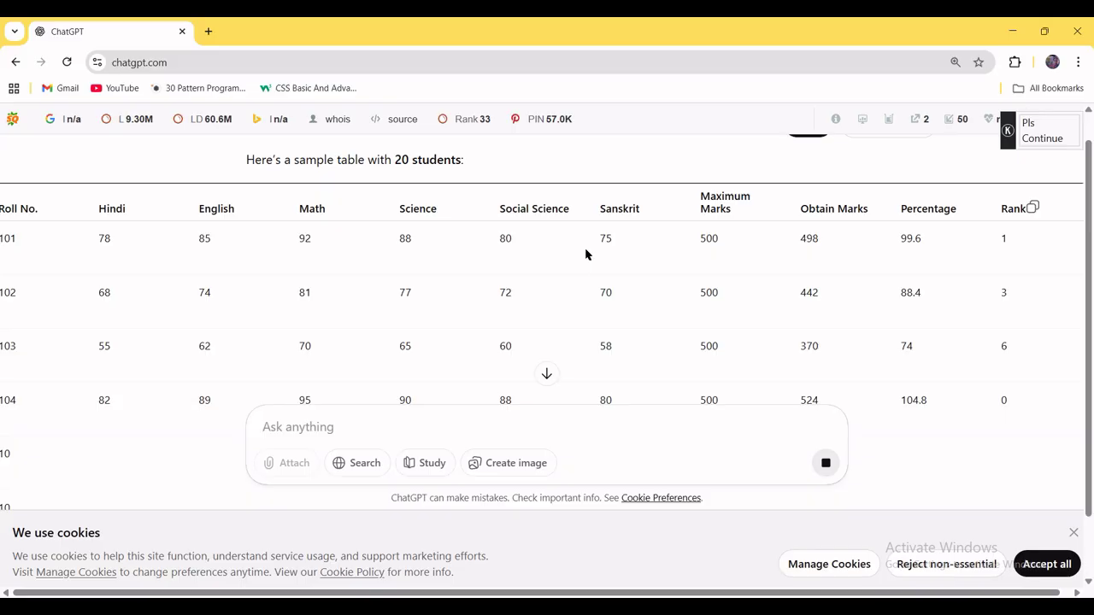
{"action": "key", "text": "Down"}
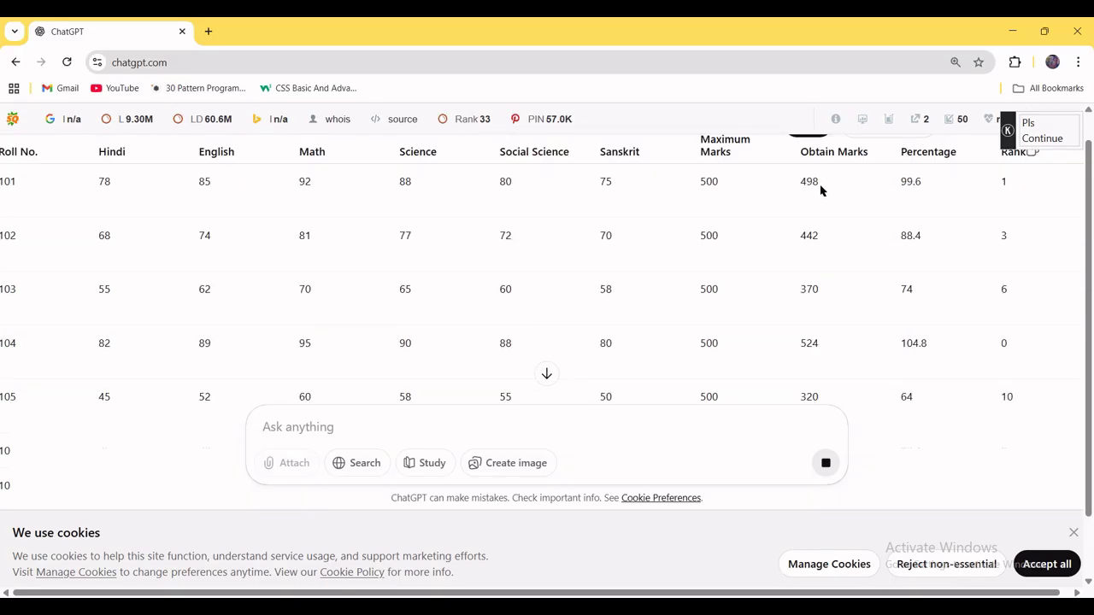
Step: Examine the generated table's Average, Max, Min, Result and Compartment columns
{"action": "key", "text": "Right"}
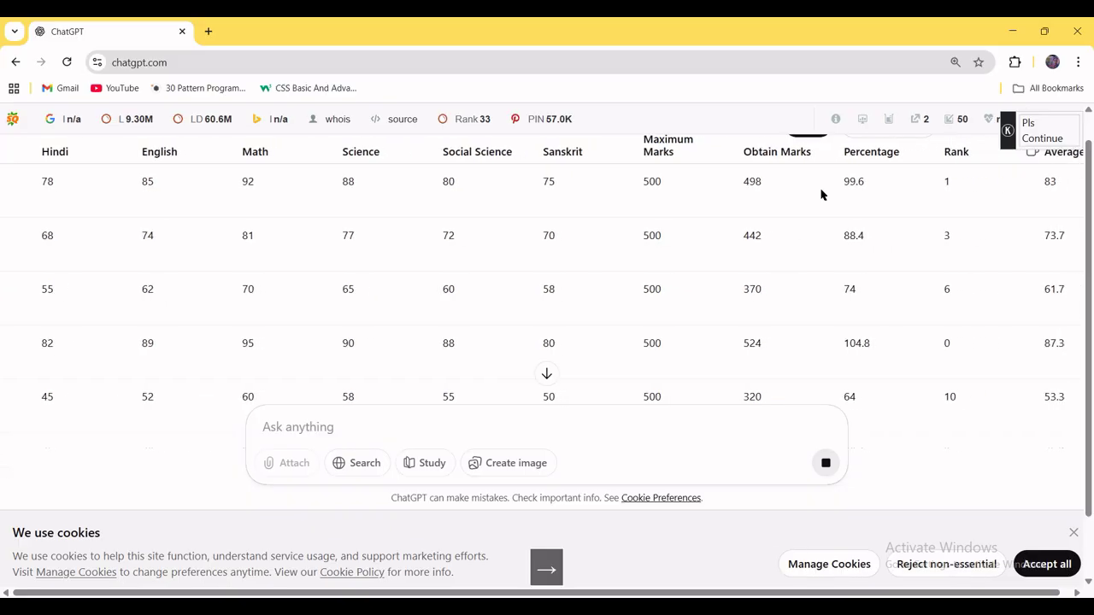
{"action": "key", "text": "Right"}
{"action": "key", "text": "Right"}
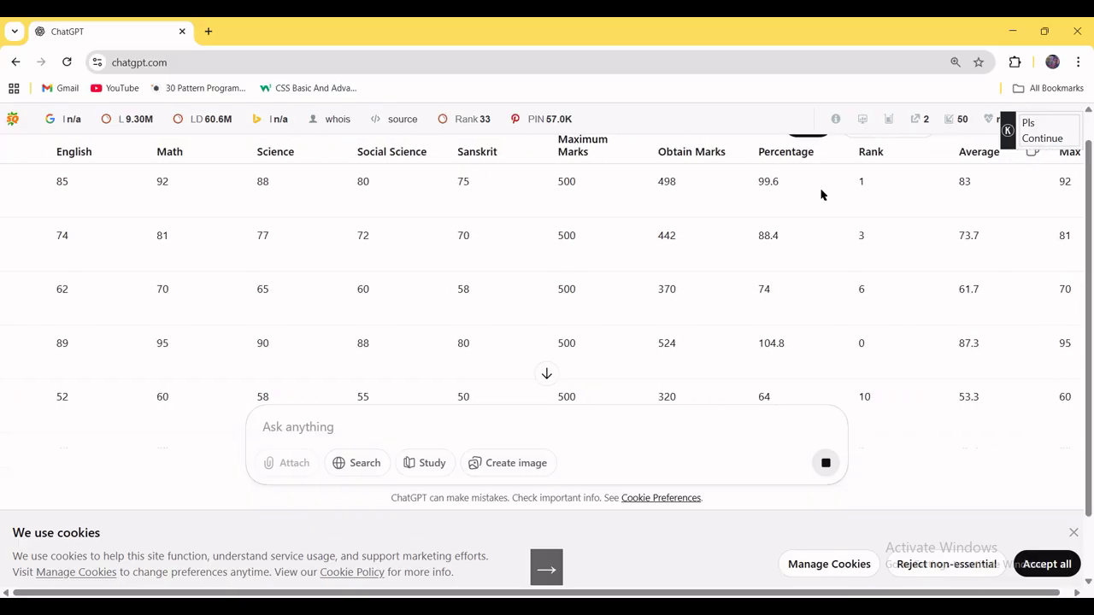
{"action": "key", "text": "Right"}
{"action": "key", "text": "Right"}
{"action": "key", "text": "Right"}
{"action": "key", "text": "Right"}
{"action": "key", "text": "Right"}
{"action": "key", "text": "Right"}
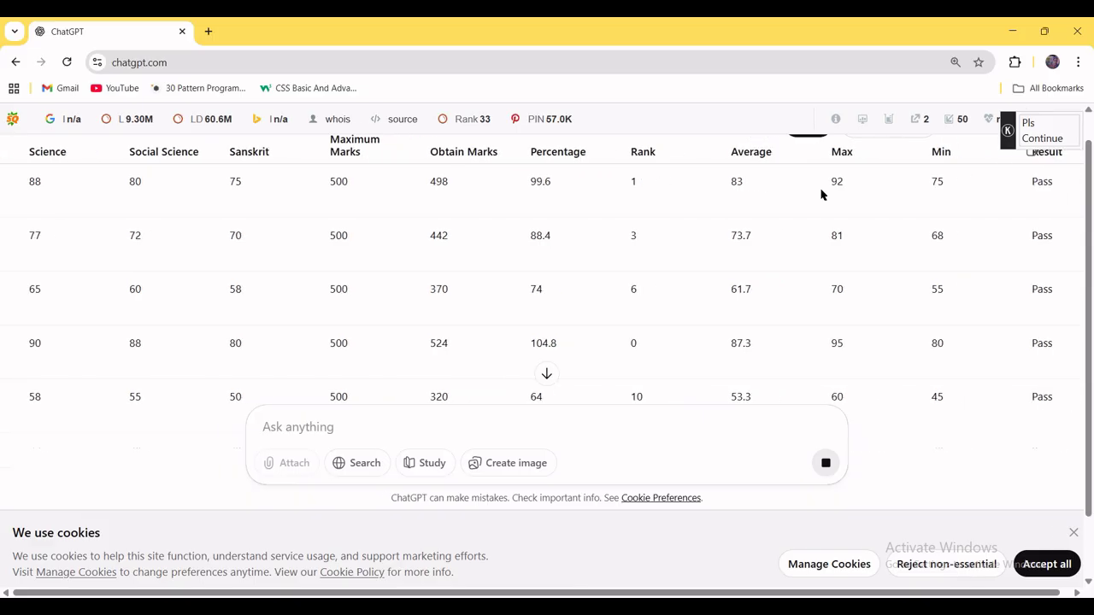
{"action": "key", "text": "Right"}
{"action": "key", "text": "Right"}
{"action": "key", "text": "Right"}
{"action": "key", "text": "Right"}
{"action": "key", "text": "Right"}
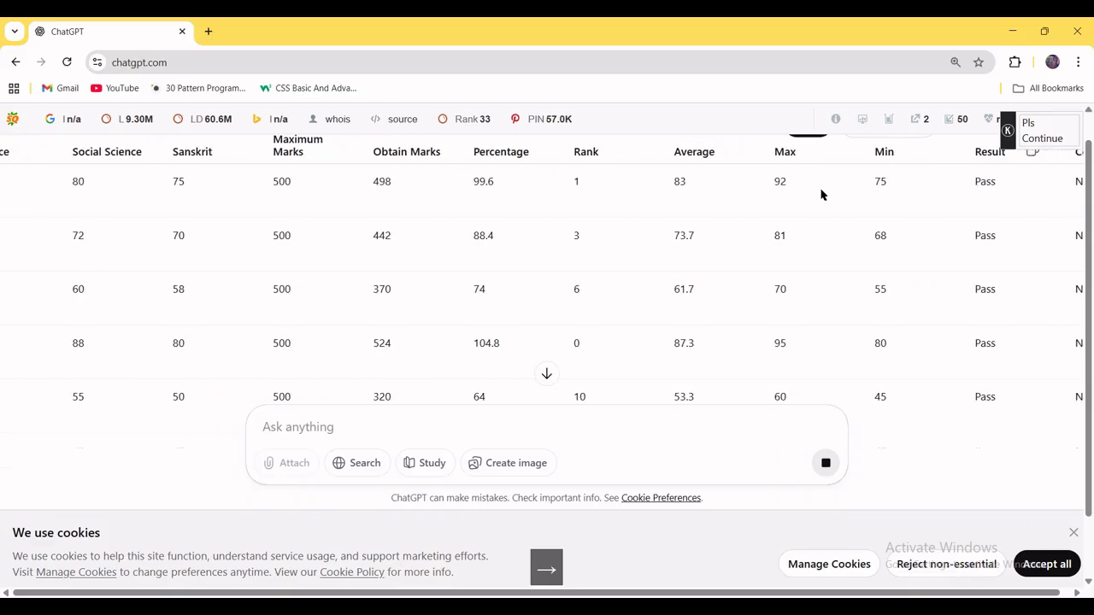
{"action": "key", "text": "Right"}
{"action": "key", "text": "Right"}
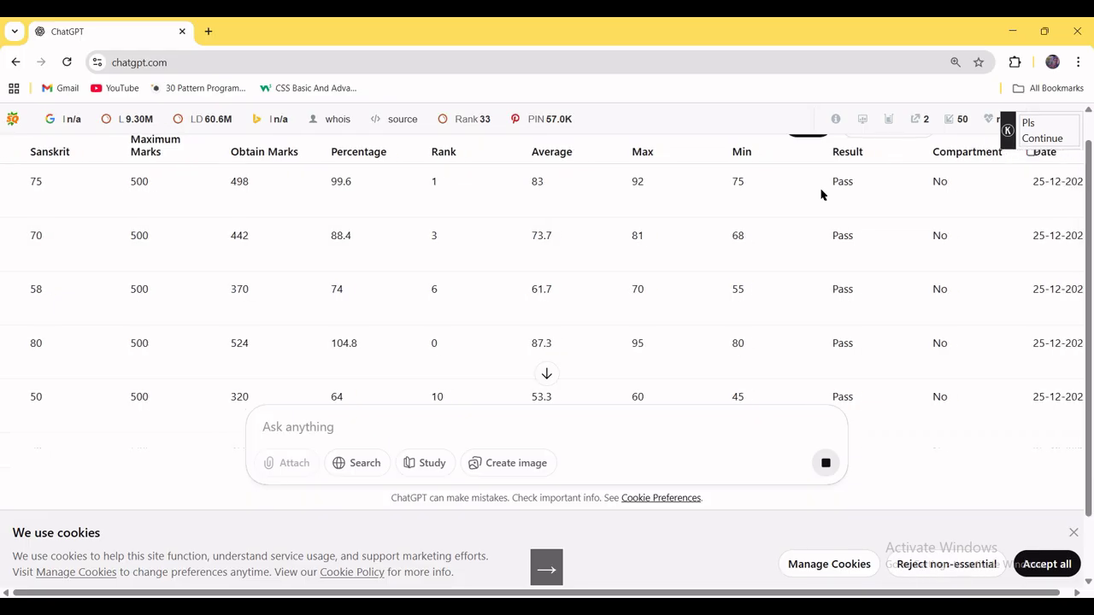
Step: Examine the generated table's Date, Time, Upper, Lower, Trim, Proper and Count columns
{"action": "key", "text": "Right"}
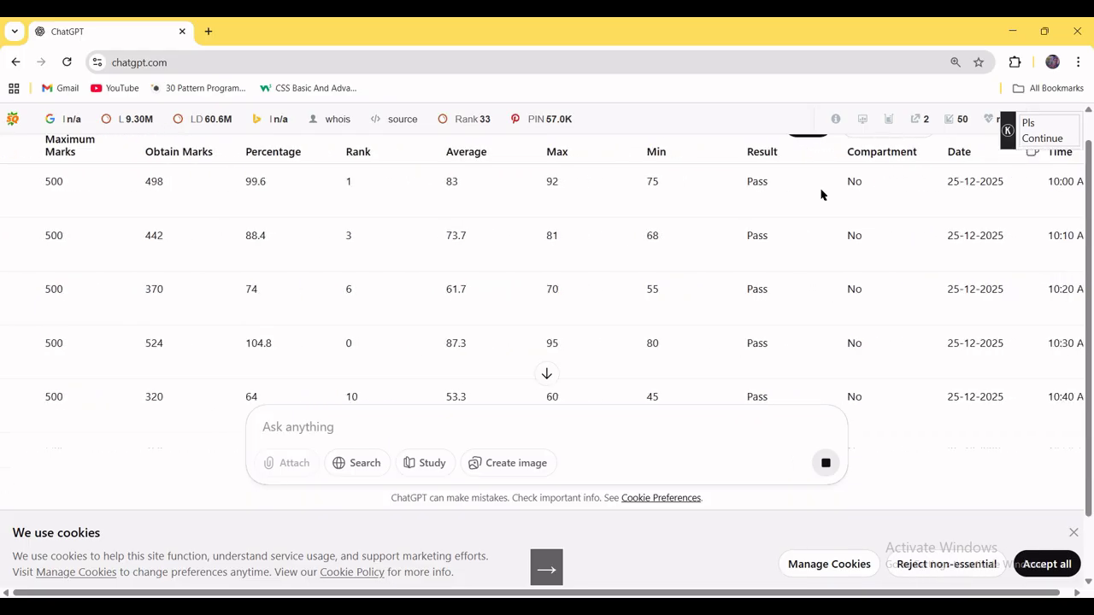
{"action": "key", "text": "Right"}
{"action": "key", "text": "Right"}
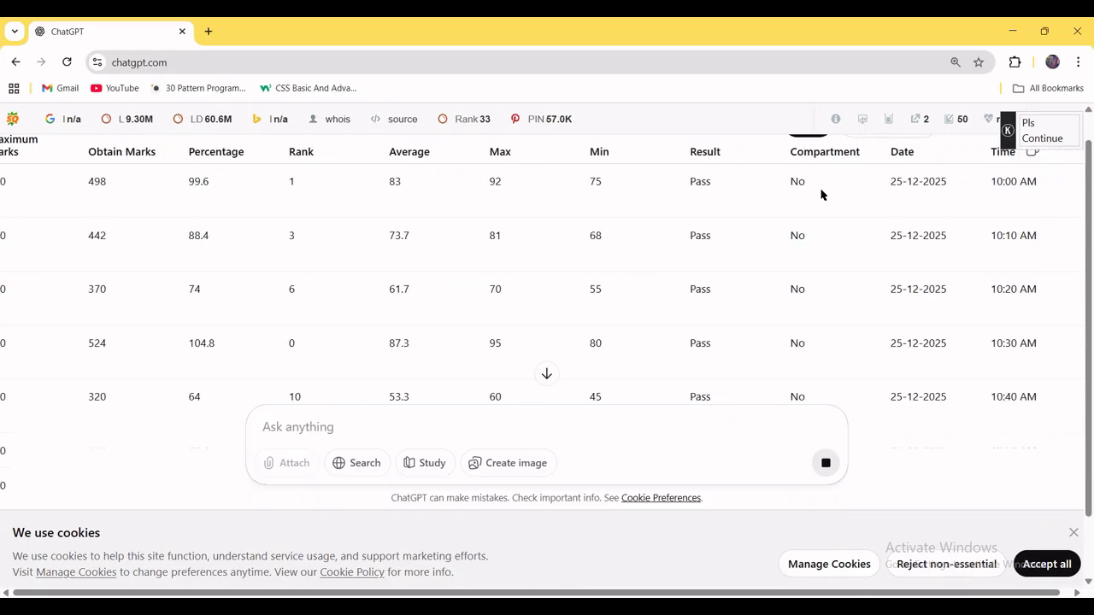
{"action": "key", "text": "Right"}
{"action": "key", "text": "Right"}
{"action": "key", "text": "Right"}
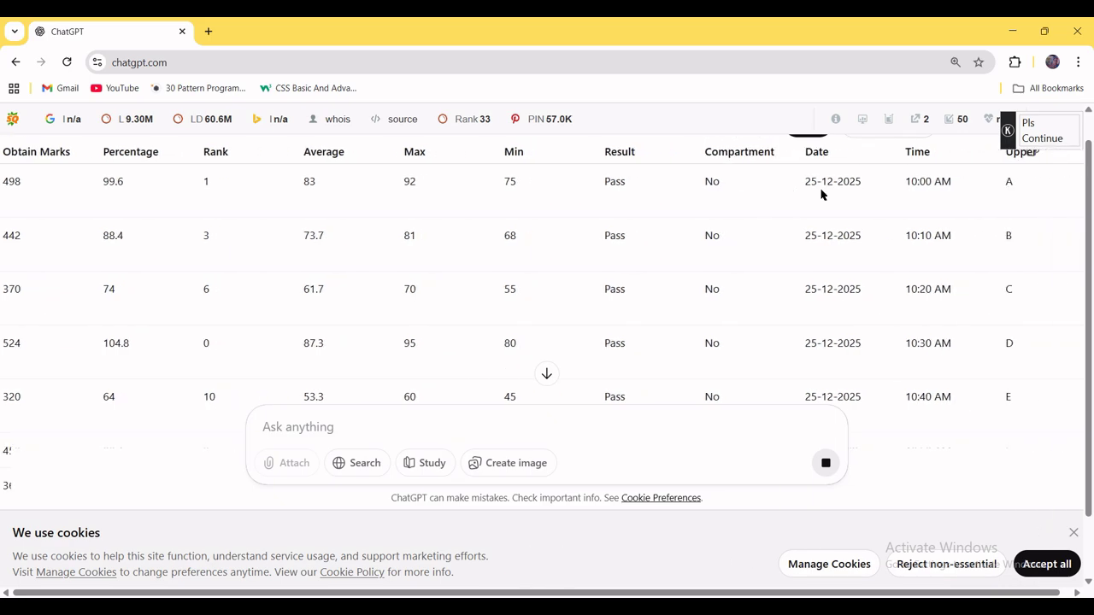
{"action": "key", "text": "Right"}
{"action": "key", "text": "Right"}
{"action": "key", "text": "Right"}
{"action": "key", "text": "Right"}
{"action": "key", "text": "Right"}
{"action": "key", "text": "Right"}
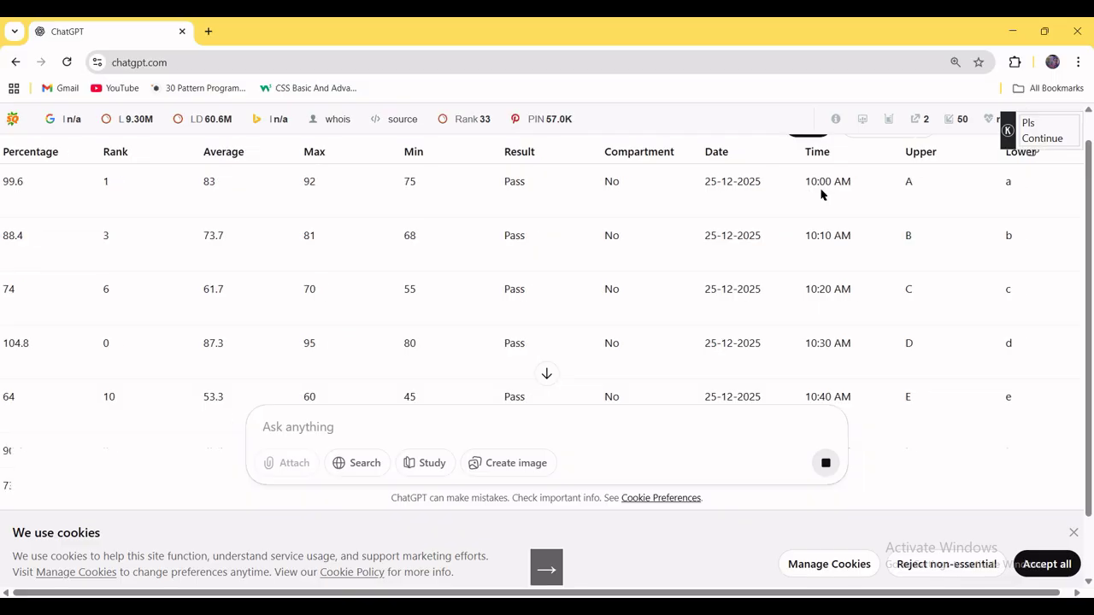
{"action": "key", "text": "Right"}
{"action": "key", "text": "Right"}
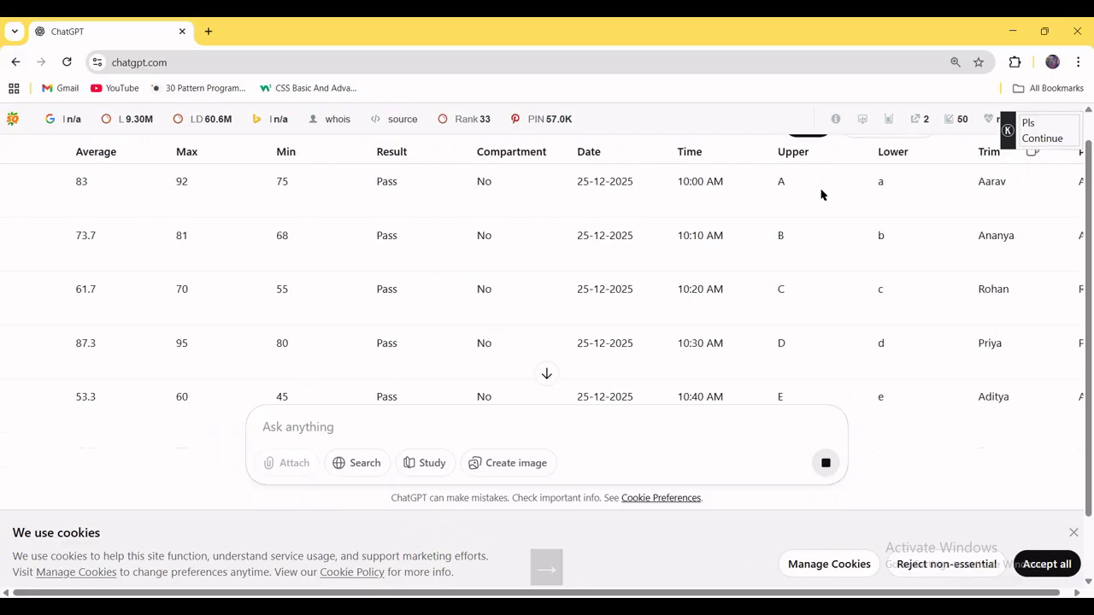
{"action": "key", "text": "Right"}
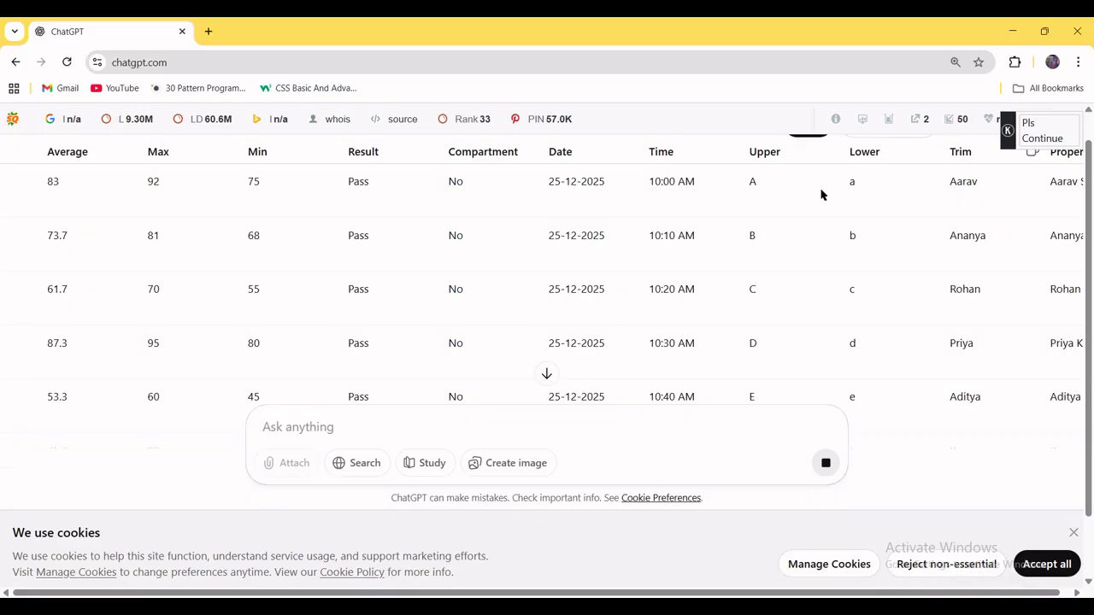
{"action": "key", "text": "Right"}
{"action": "key", "text": "Right"}
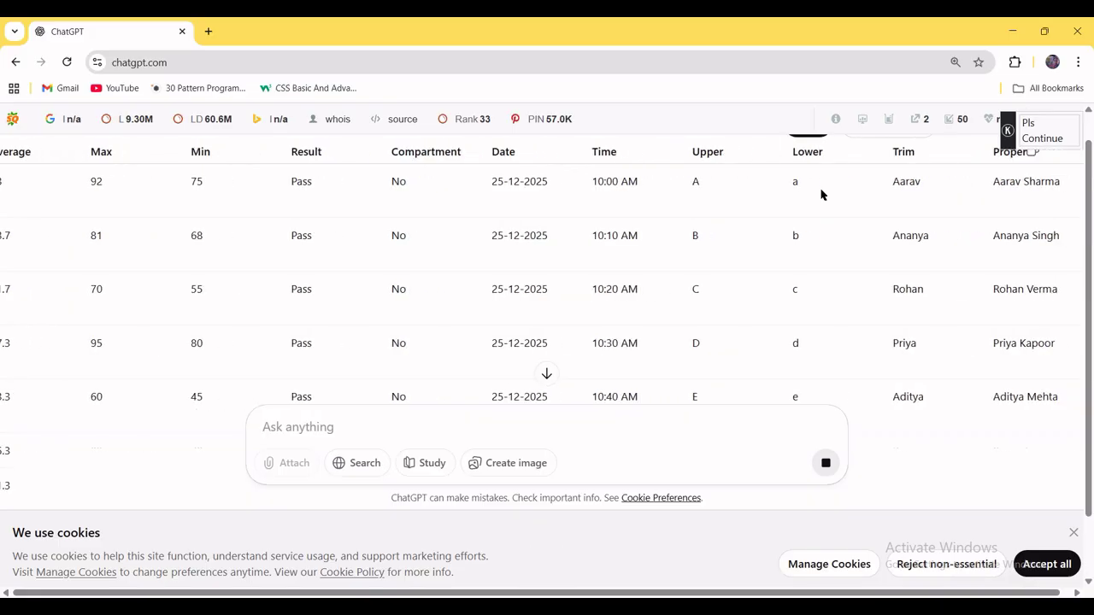
{"action": "key", "text": "Right"}
{"action": "key", "text": "Right"}
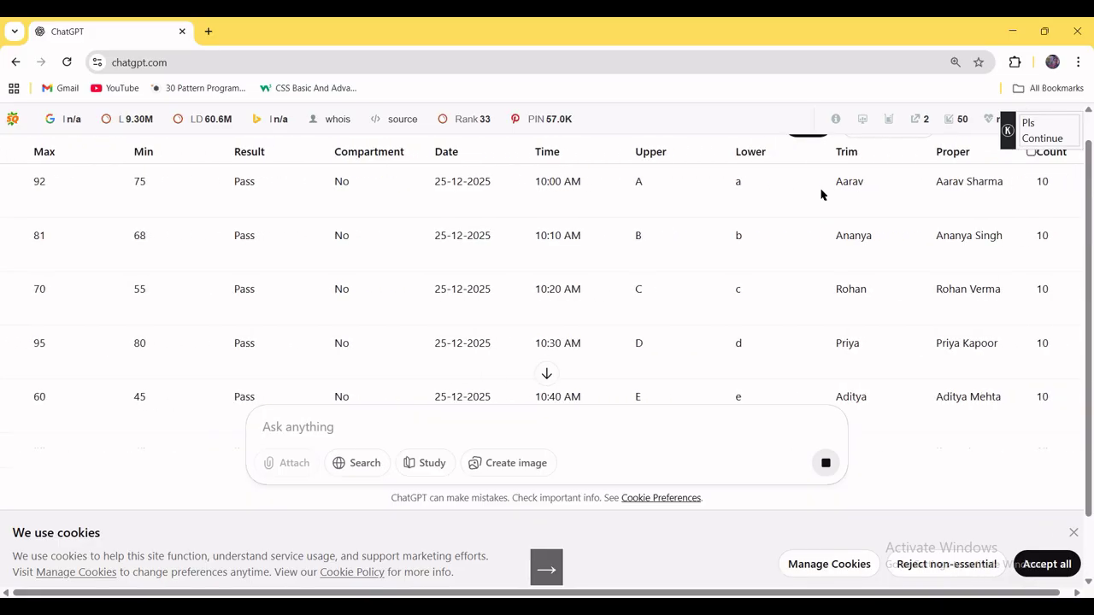
{"action": "key", "text": "Right"}
{"action": "key", "text": "Right"}
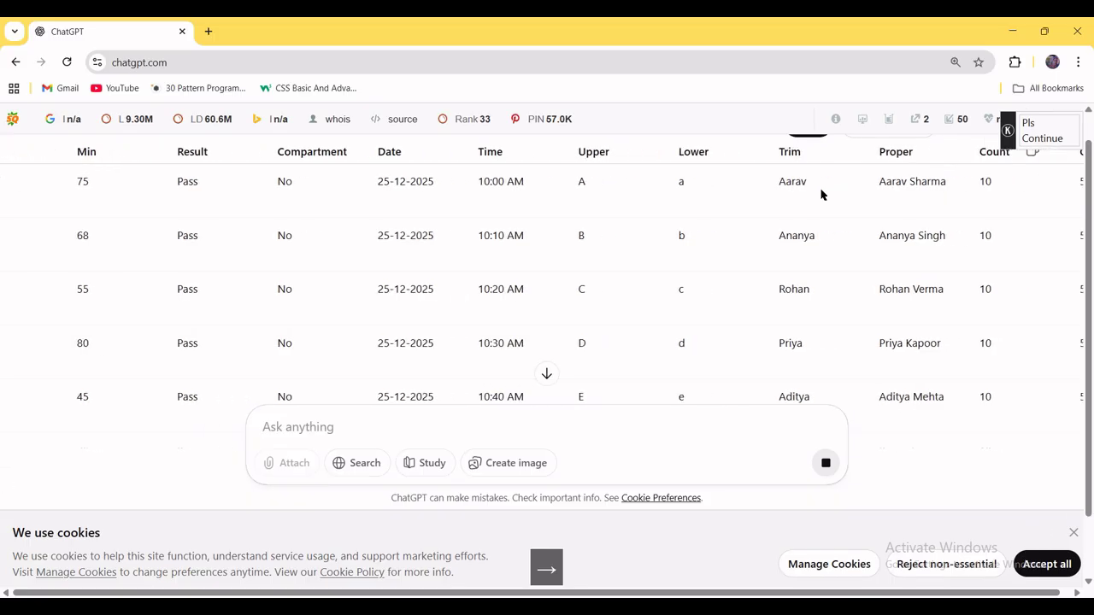
Step: Examine the generated table's remaining columns, from Count A and Dollar through Concatenate and Medium to Left and Right
{"action": "key", "text": "Right"}
{"action": "key", "text": "Right"}
{"action": "key", "text": "Right"}
{"action": "key", "text": "Right"}
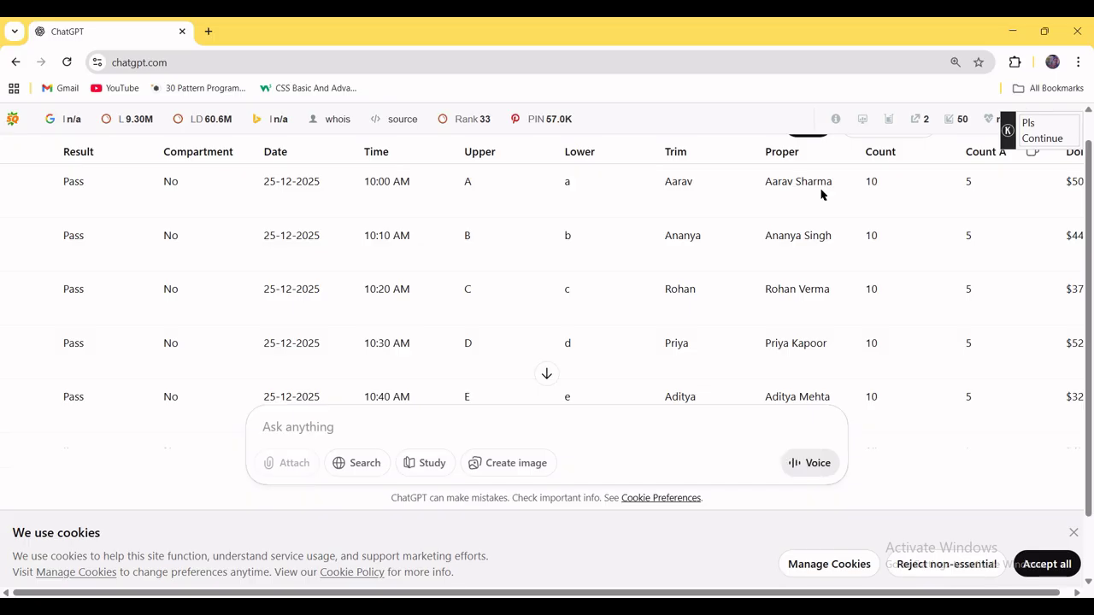
{"action": "key", "text": "Right"}
{"action": "key", "text": "Right"}
{"action": "key", "text": "Right"}
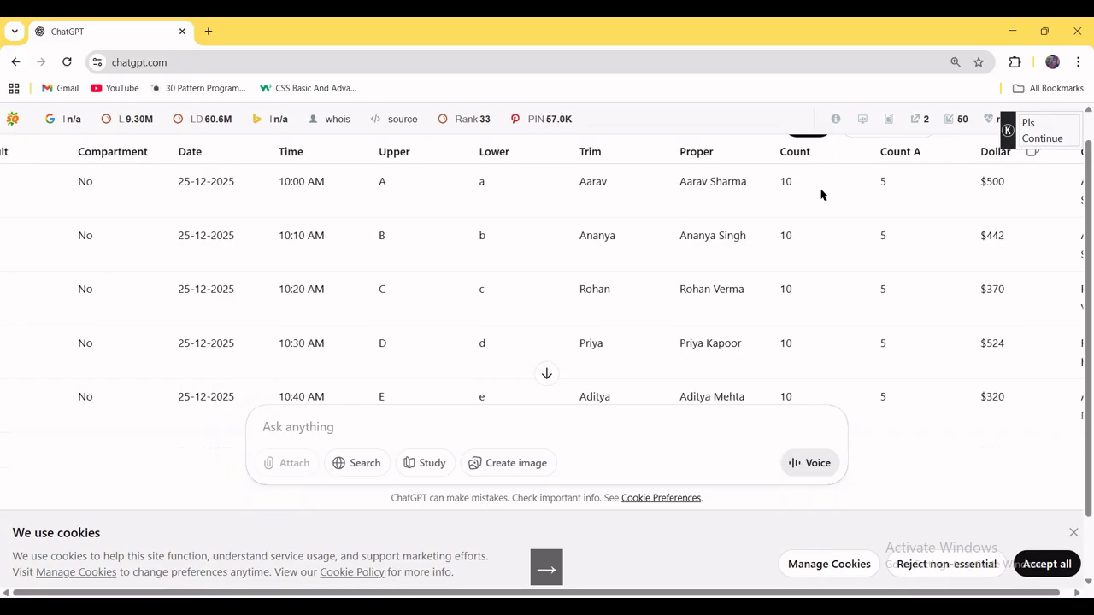
{"action": "key", "text": "Right"}
{"action": "key", "text": "Right"}
{"action": "key", "text": "Right"}
{"action": "key", "text": "Down"}
{"action": "key", "text": "Down"}
{"action": "key", "text": "Up"}
{"action": "key", "text": "Up"}
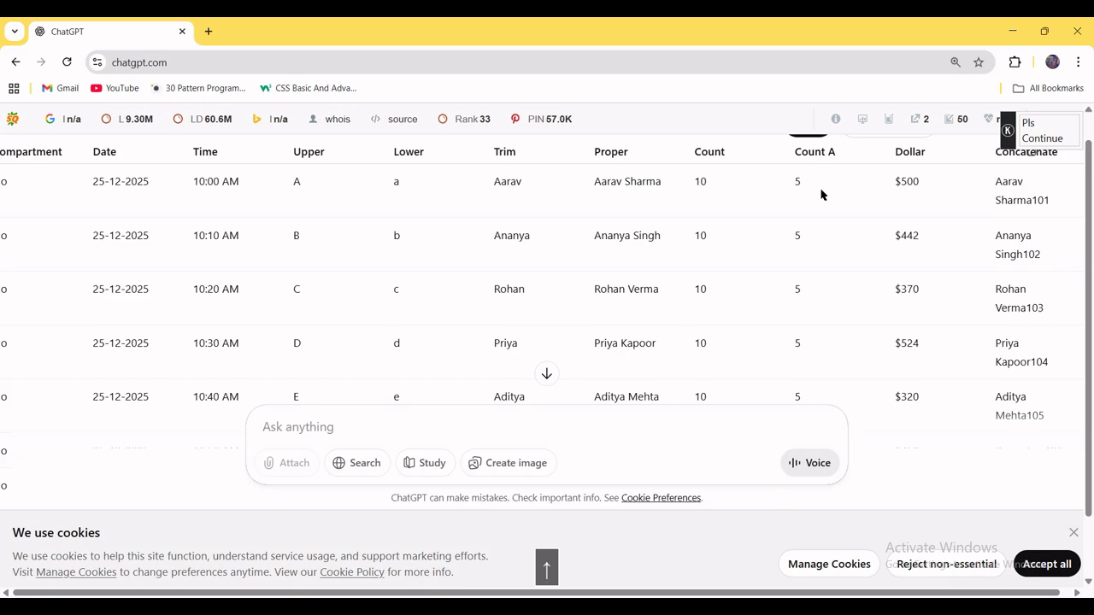
{"action": "key", "text": "Left"}
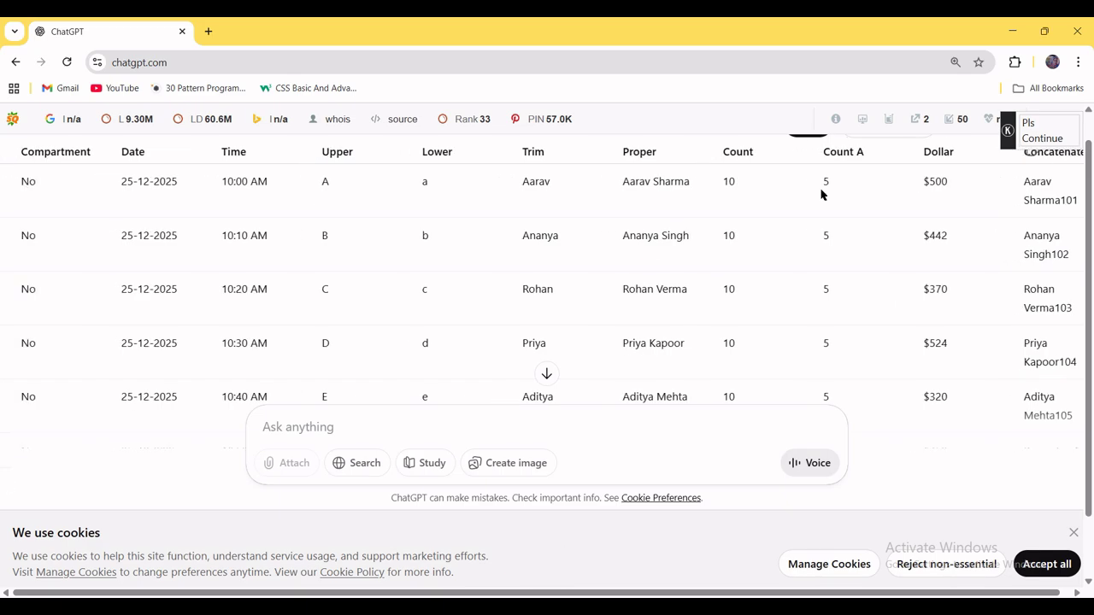
{"action": "key", "text": "Right"}
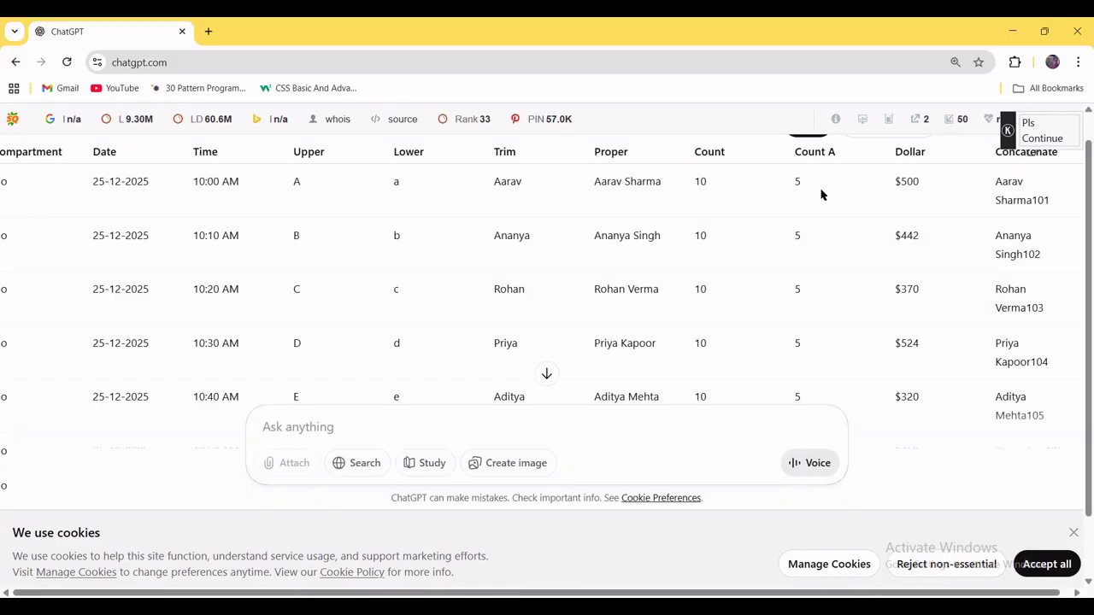
{"action": "key", "text": "Right"}
{"action": "key", "text": "Right"}
{"action": "key", "text": "Right"}
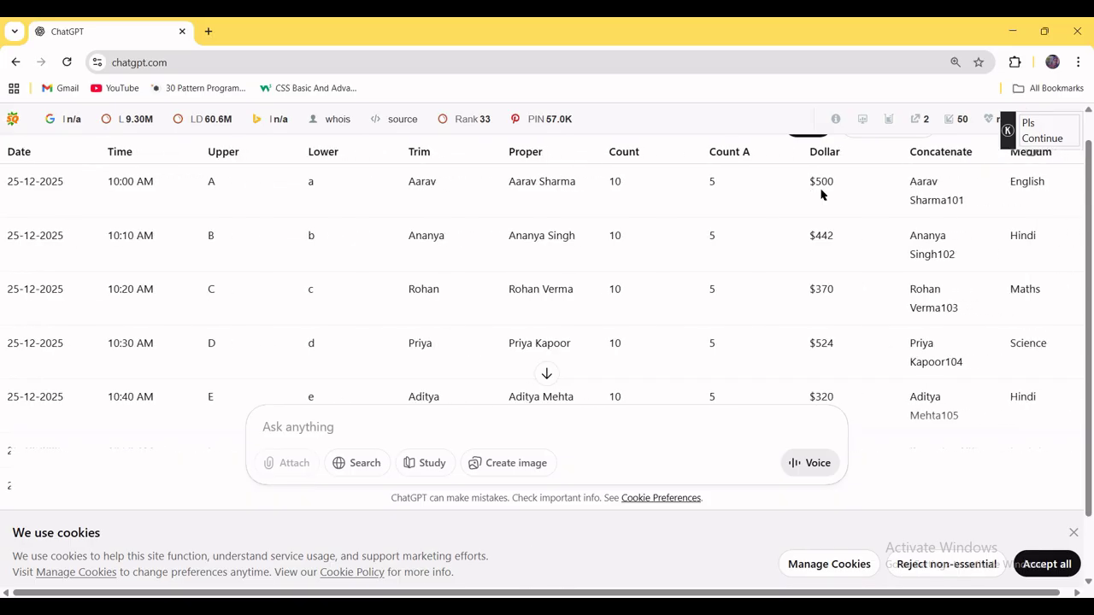
{"action": "key", "text": "Right"}
{"action": "key", "text": "Right"}
{"action": "key", "text": "Right"}
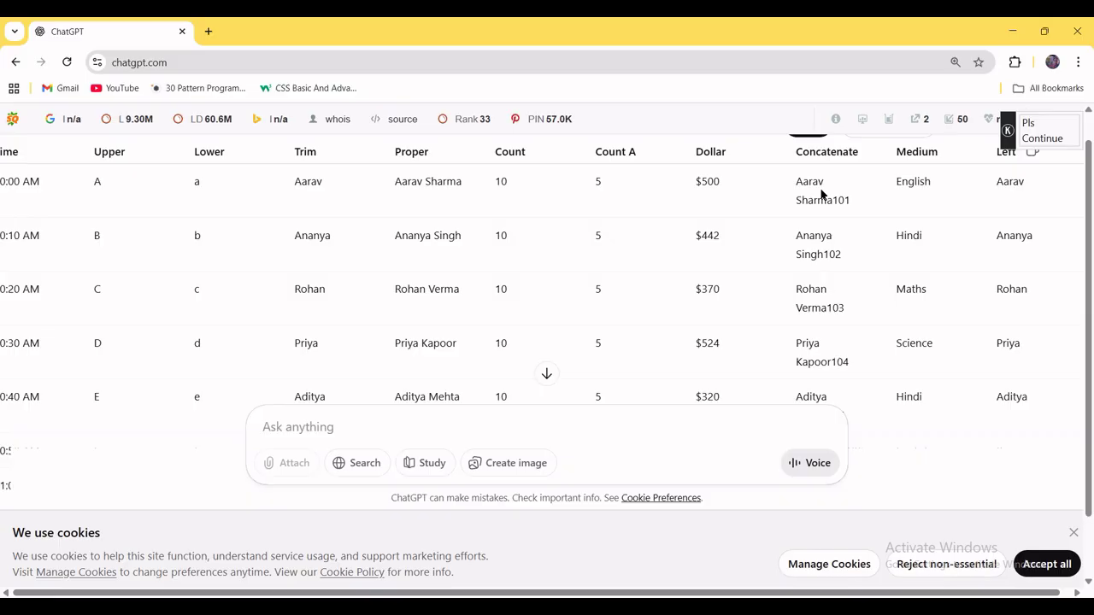
{"action": "key", "text": "Right"}
{"action": "key", "text": "Right"}
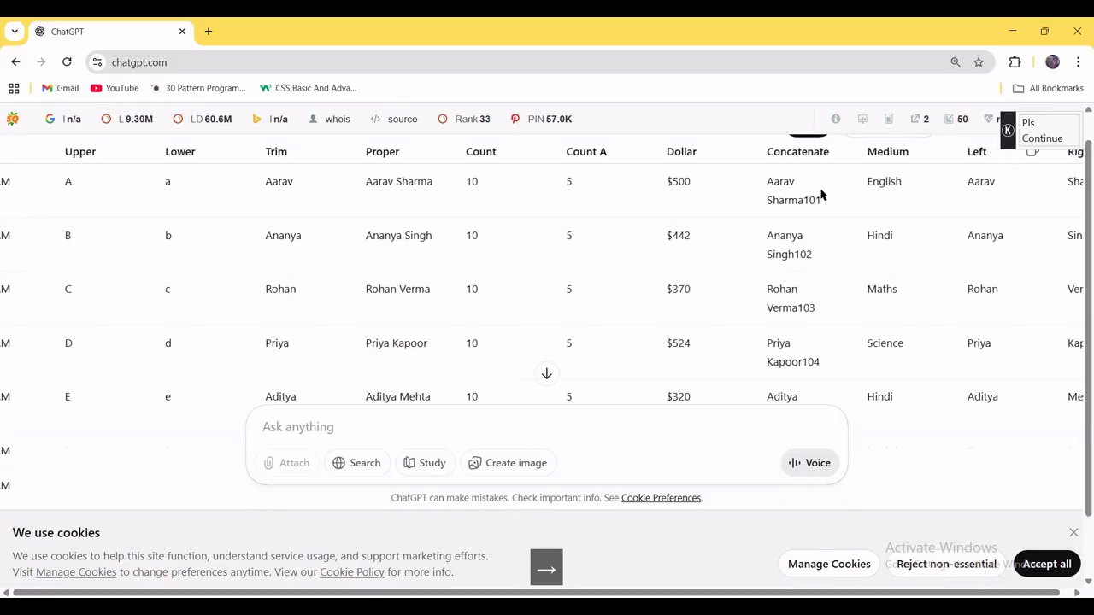
{"action": "key", "text": "Right"}
{"action": "key", "text": "Right"}
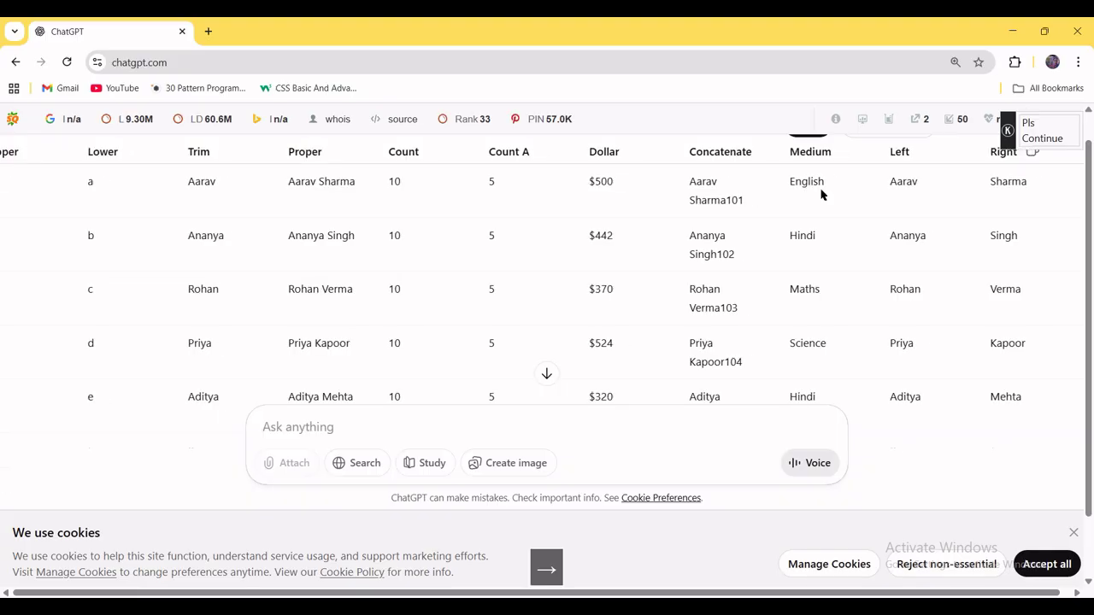
{"action": "key", "text": "Right"}
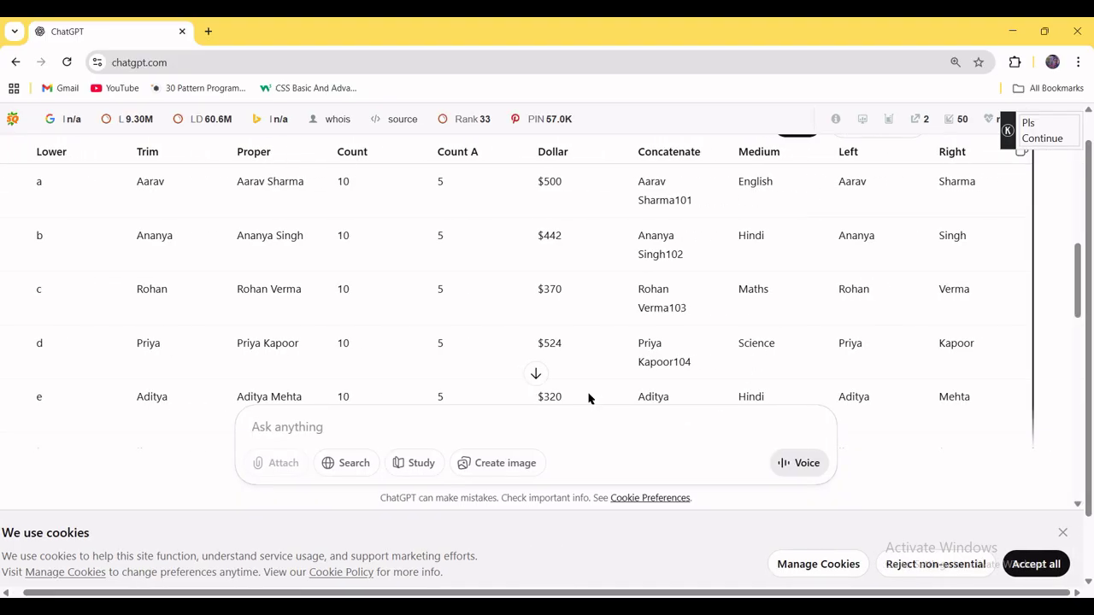
Step: Check the table's last row and ChatGPT's closing text, and bring the table back to its first column
{"action": "scroll", "coordinate": [569, 357], "scroll_direction": "down", "scroll_amount": 10}
{"action": "scroll", "coordinate": [522, 344], "scroll_direction": "down", "scroll_amount": 3}
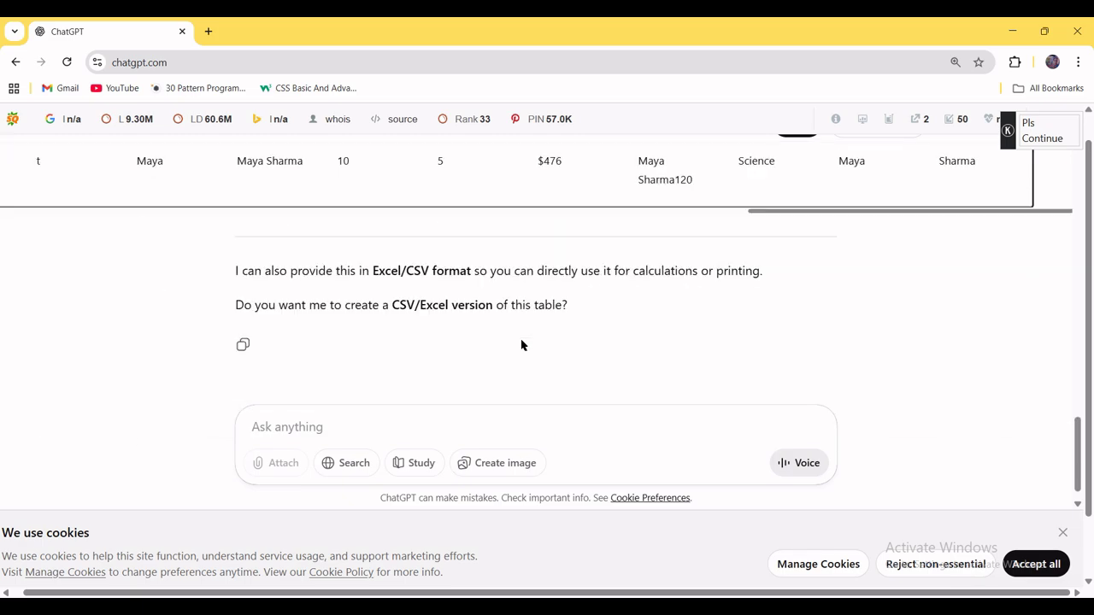
{"action": "scroll", "coordinate": [403, 233], "scroll_direction": "left", "scroll_amount": 5}
{"action": "scroll", "coordinate": [402, 233], "scroll_direction": "left", "scroll_amount": 5}
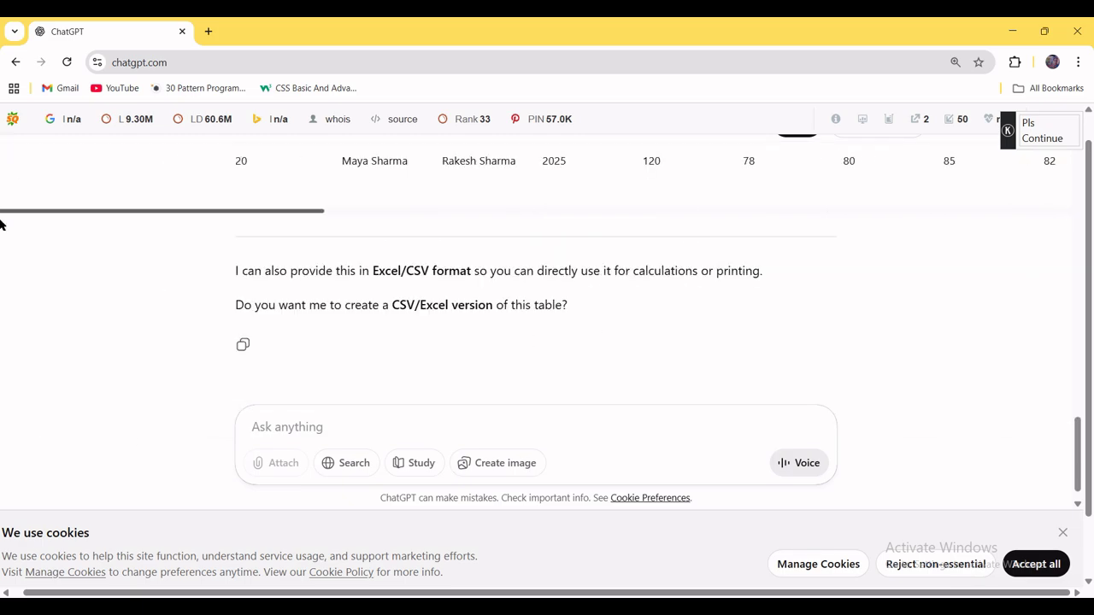
Step: Copy the whole generated 20-student table from ChatGPT's reply
{"action": "scroll", "coordinate": [366, 196], "scroll_direction": "up", "scroll_amount": 10}
{"action": "scroll", "coordinate": [409, 255], "scroll_direction": "up", "scroll_amount": 7}
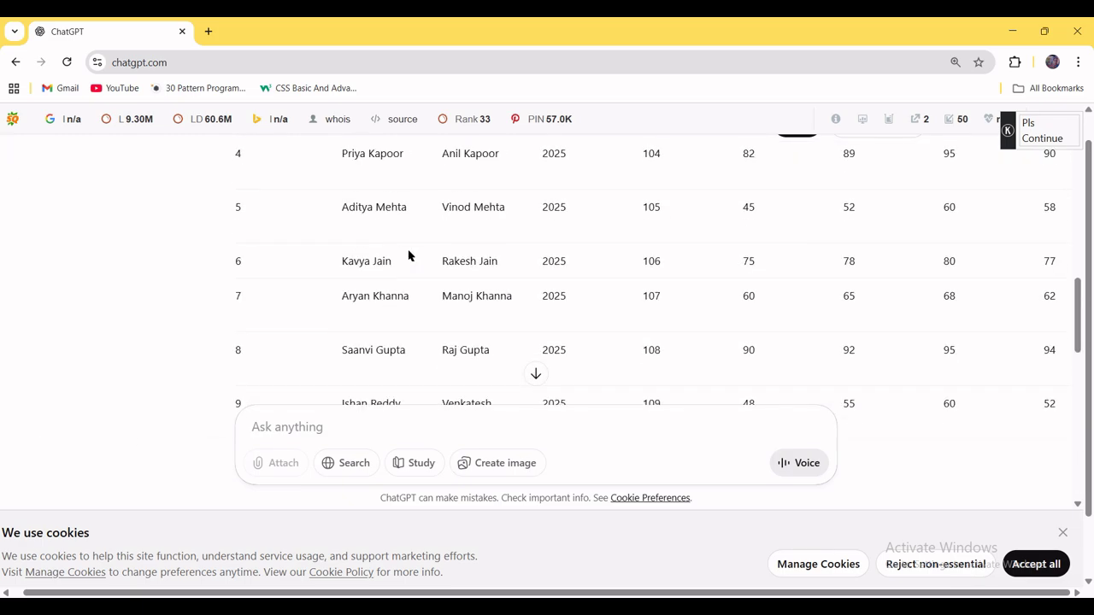
{"action": "scroll", "coordinate": [347, 280], "scroll_direction": "down", "scroll_amount": 2}
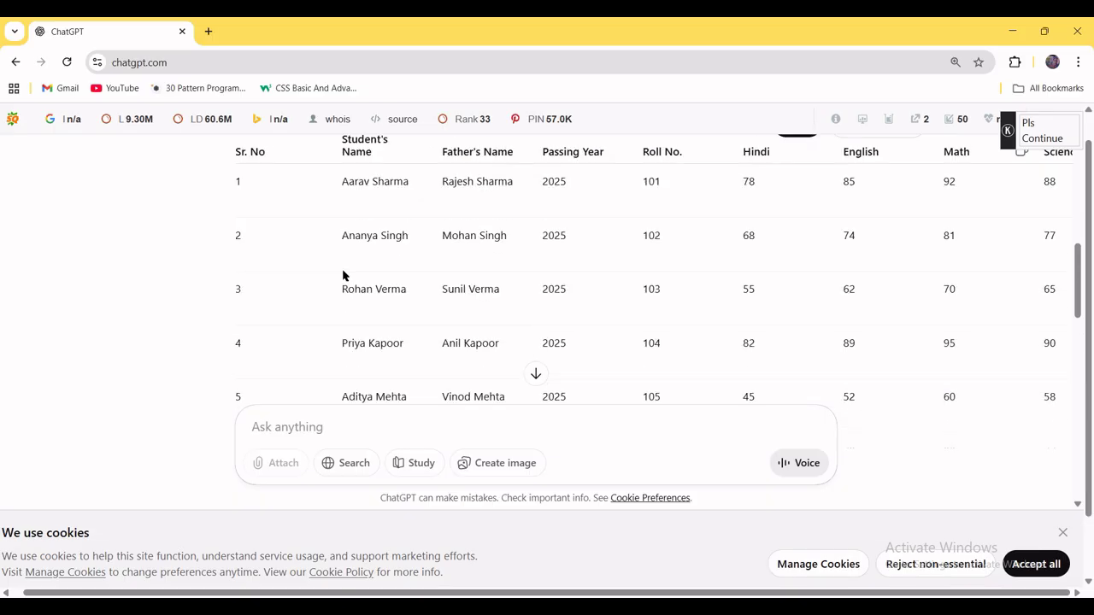
{"action": "scroll", "coordinate": [436, 293], "scroll_direction": "up", "scroll_amount": 2}
{"action": "scroll", "coordinate": [728, 278], "scroll_direction": "down", "scroll_amount": 2}
{"action": "scroll", "coordinate": [689, 274], "scroll_direction": "up", "scroll_amount": 2}
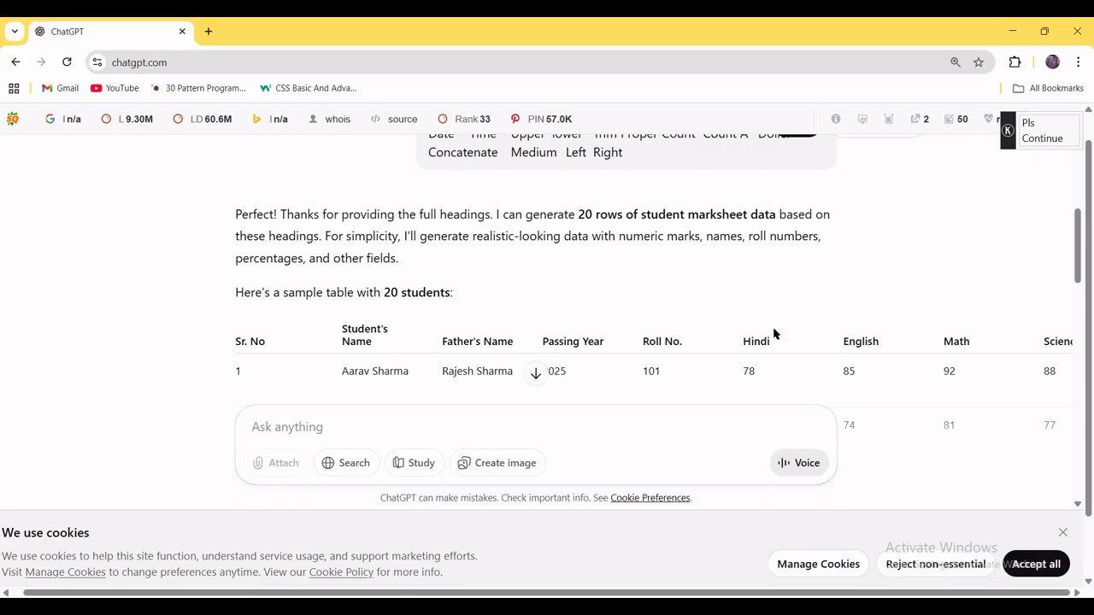
{"action": "scroll", "coordinate": [525, 313], "scroll_direction": "down", "scroll_amount": 10}
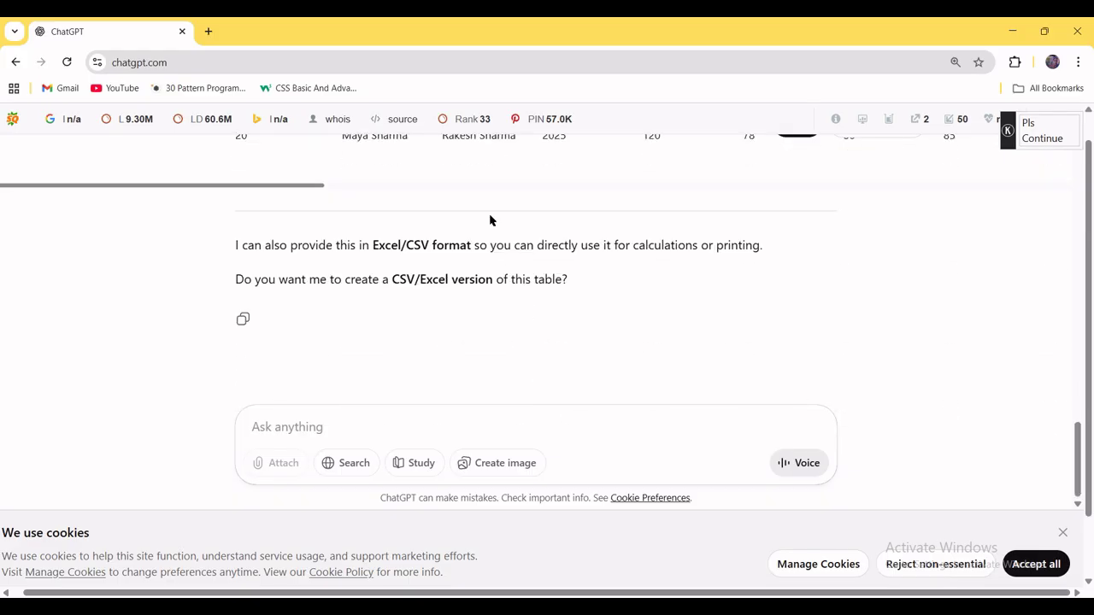
{"action": "scroll", "coordinate": [317, 347], "scroll_direction": "up", "scroll_amount": 2}
{"action": "left_click_drag", "start_coordinate": [305, 376], "coordinate": [1064, 364]}
{"action": "scroll", "coordinate": [884, 310], "scroll_direction": "up", "scroll_amount": 10}
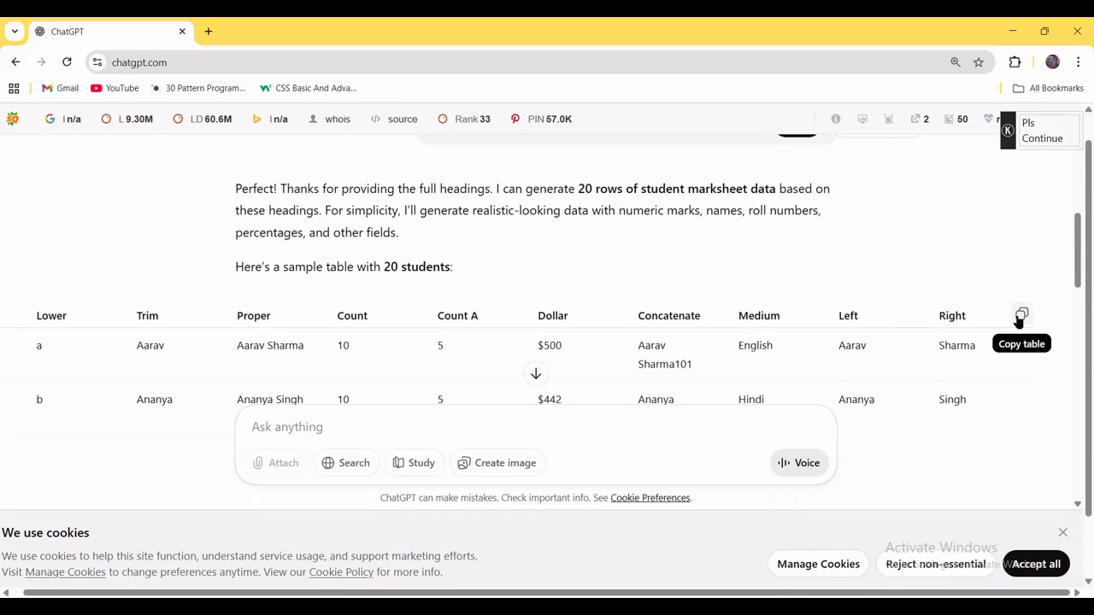
{"action": "left_click", "coordinate": [1021, 316]}
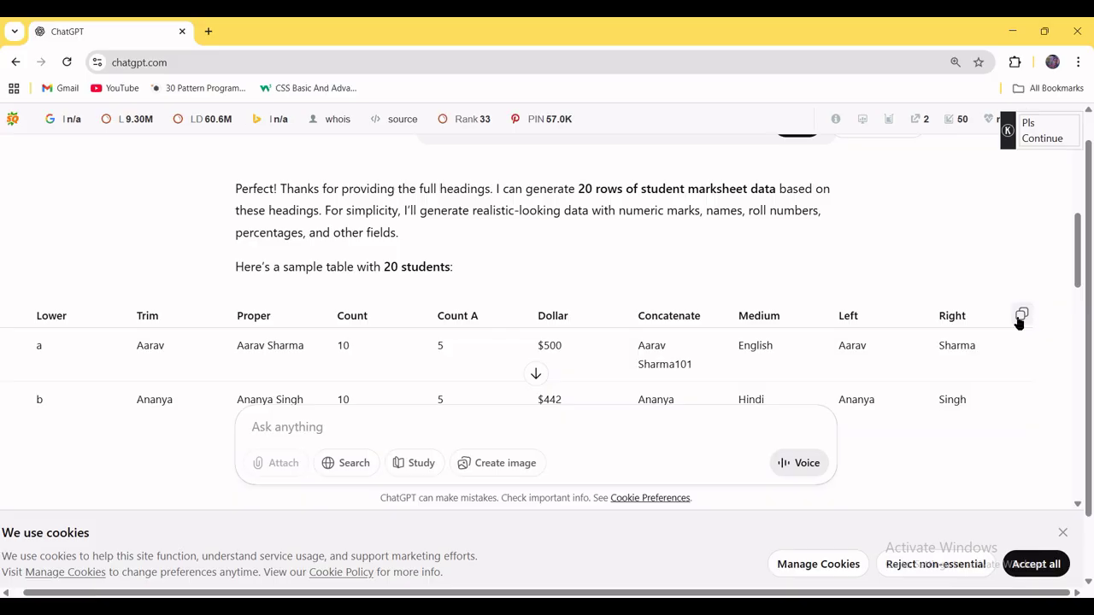
Step: Switch to Excel, add a new sheet to Book1, enlarge its view and paste the copied table at cell A1
{"action": "key", "text": "alt+Tab"}
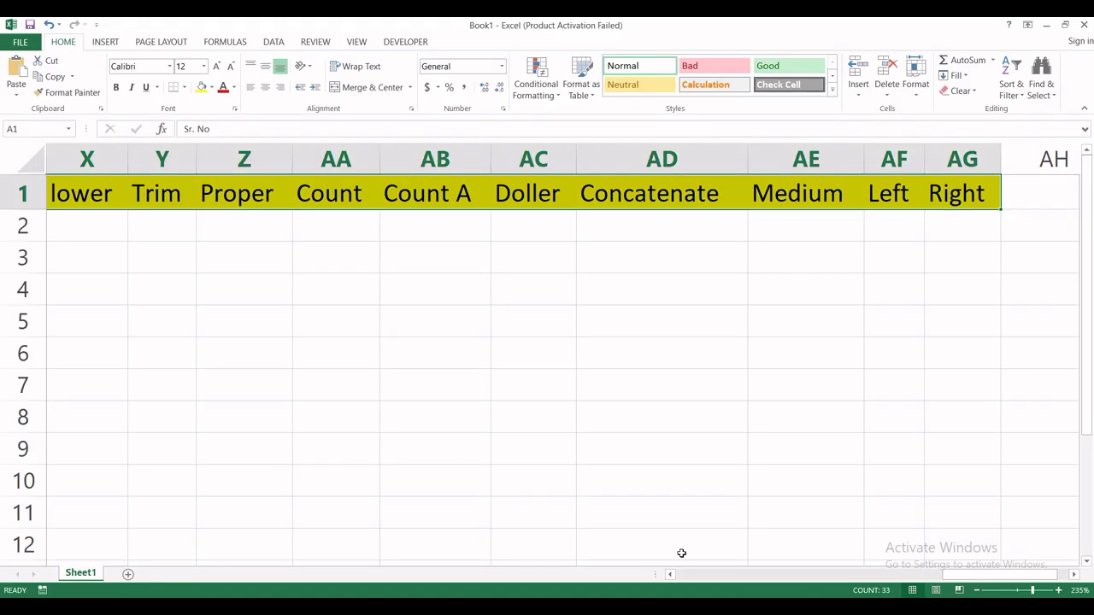
{"action": "left_click", "coordinate": [226, 434]}
{"action": "left_click", "coordinate": [99, 238]}
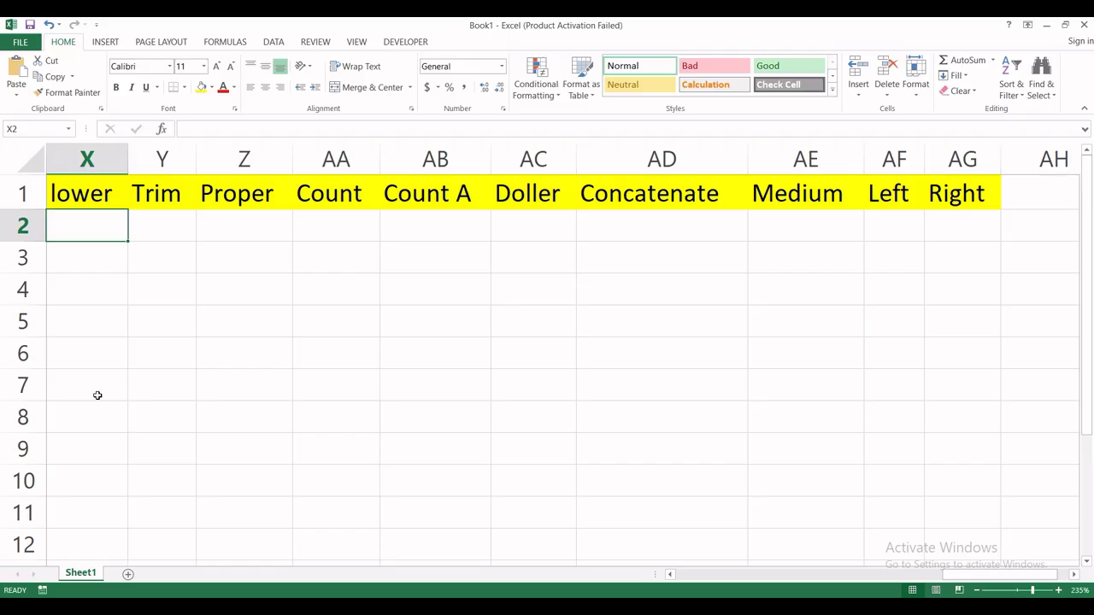
{"action": "left_click", "coordinate": [125, 573]}
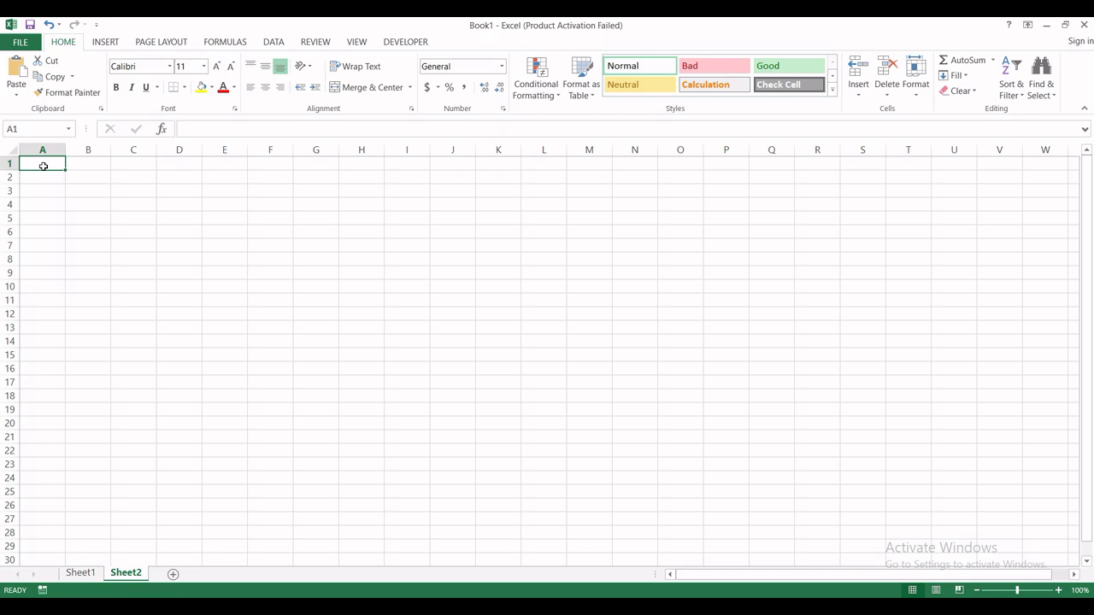
{"action": "key", "text": "ctrl+equal"}
{"action": "scroll", "coordinate": [43, 165], "scroll_direction": "up", "scroll_amount": 5}
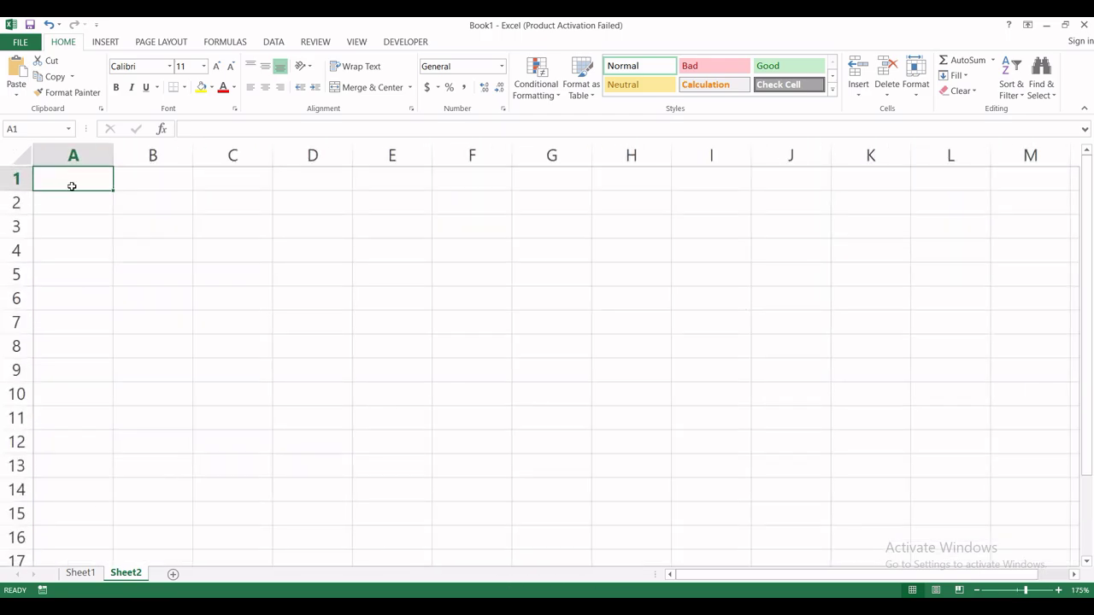
{"action": "key", "text": "ctrl+v"}
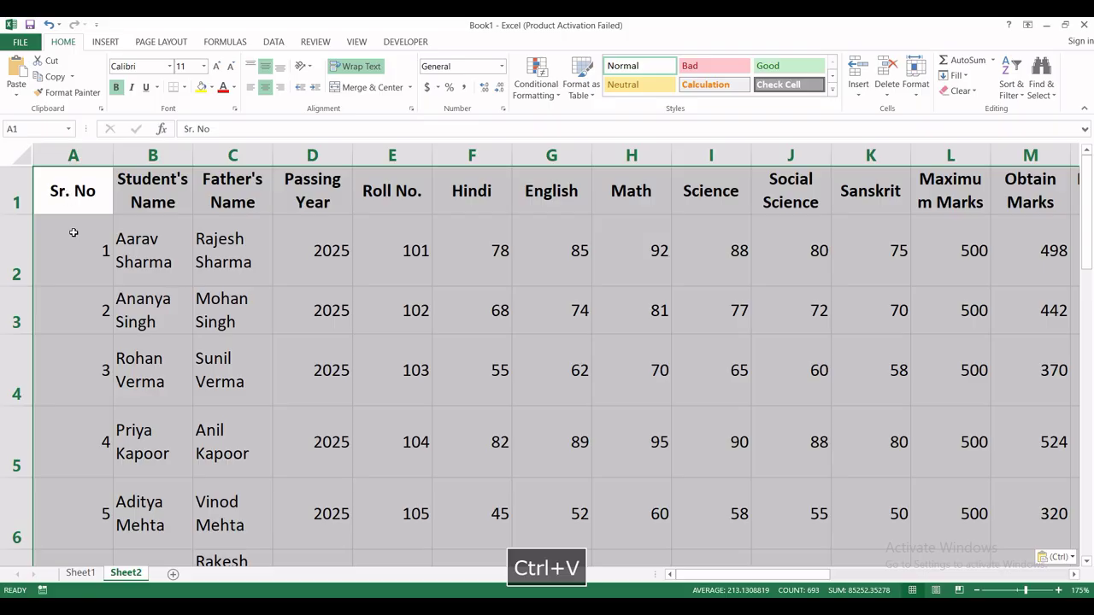
Step: Examine the pasted table's headings along row 1, from Sr. No to Right
{"action": "left_click", "coordinate": [79, 241]}
{"action": "left_click", "coordinate": [81, 190]}
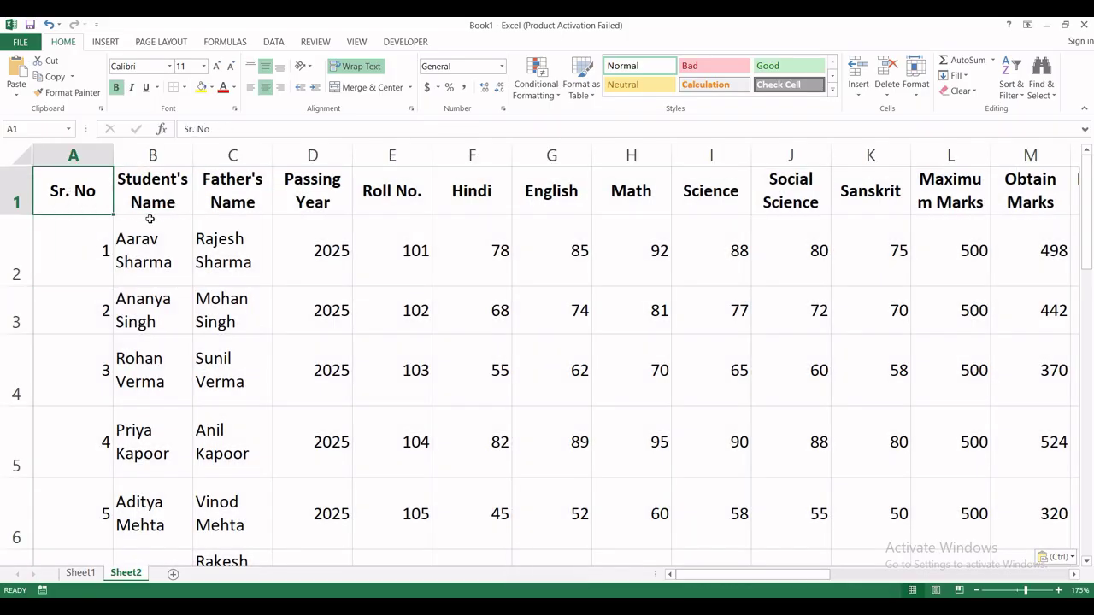
{"action": "key", "text": "Right"}
{"action": "key", "text": "Right"}
{"action": "key", "text": "Right"}
{"action": "key", "text": "Right"}
{"action": "key", "text": "Right"}
{"action": "key", "text": "Right"}
{"action": "key", "text": "Right"}
{"action": "key", "text": "Right"}
{"action": "key", "text": "Right"}
{"action": "key", "text": "Right"}
{"action": "key", "text": "Right"}
{"action": "key", "text": "Right"}
{"action": "key", "text": "Right"}
{"action": "key", "text": "Right"}
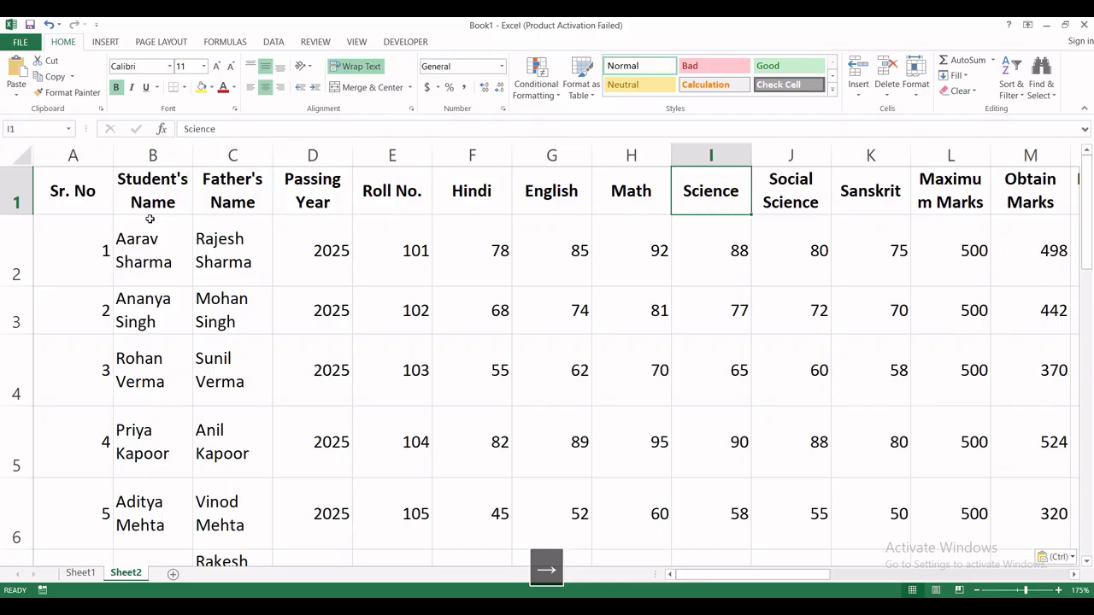
{"action": "key", "text": "Right"}
{"action": "key", "text": "Right"}
{"action": "key", "text": "Right"}
{"action": "key", "text": "Right"}
{"action": "key", "text": "Right"}
{"action": "key", "text": "Right"}
{"action": "key", "text": "Right"}
{"action": "key", "text": "Right"}
{"action": "key", "text": "Right"}
{"action": "key", "text": "Right"}
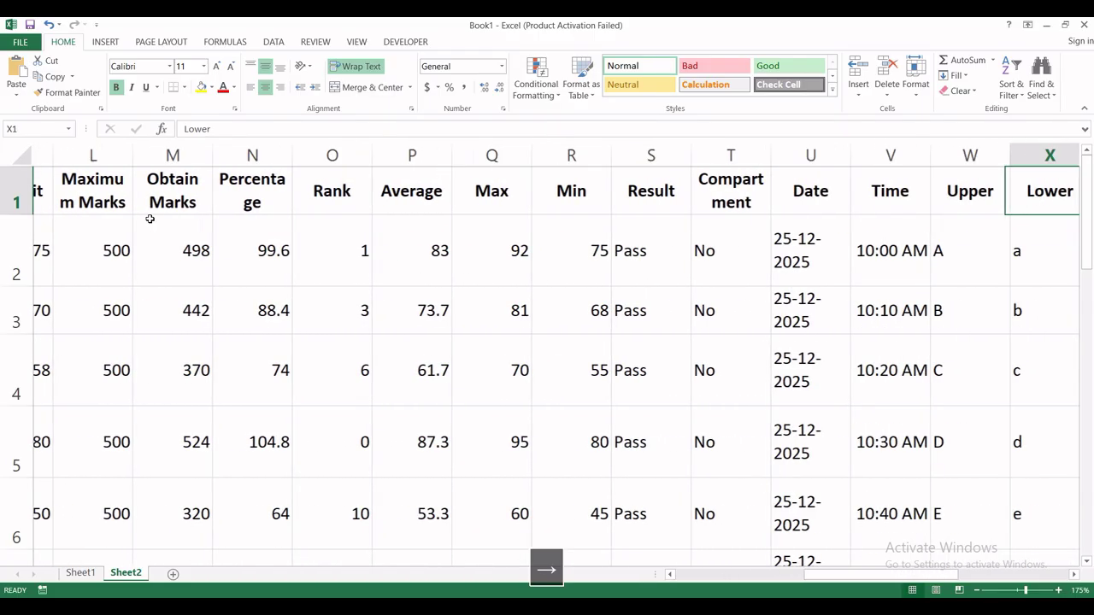
{"action": "key", "text": "Right"}
{"action": "key", "text": "Right"}
{"action": "key", "text": "Right"}
{"action": "key", "text": "Right"}
{"action": "key", "text": "Right"}
{"action": "key", "text": "Right"}
{"action": "key", "text": "Right"}
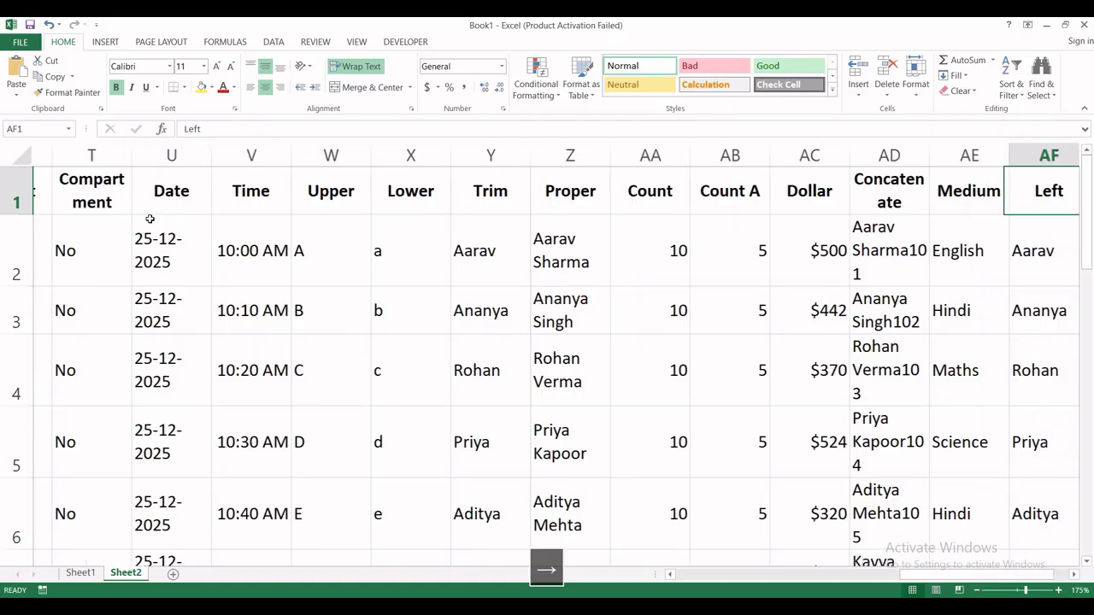
{"action": "key", "text": "Right"}
Step: Examine the first student's values along row 2, from the Right column back to Student's Name
{"action": "key", "text": "Down"}
{"action": "key", "text": "Left"}
{"action": "key", "text": "Left"}
{"action": "key", "text": "Left"}
{"action": "key", "text": "Left"}
{"action": "key", "text": "Left"}
{"action": "key", "text": "Left"}
{"action": "key", "text": "Left"}
{"action": "key", "text": "Left"}
{"action": "key", "text": "Left"}
{"action": "key", "text": "Left"}
{"action": "key", "text": "Left"}
{"action": "key", "text": "Left"}
{"action": "key", "text": "Left"}
{"action": "key", "text": "Left"}
{"action": "key", "text": "Left"}
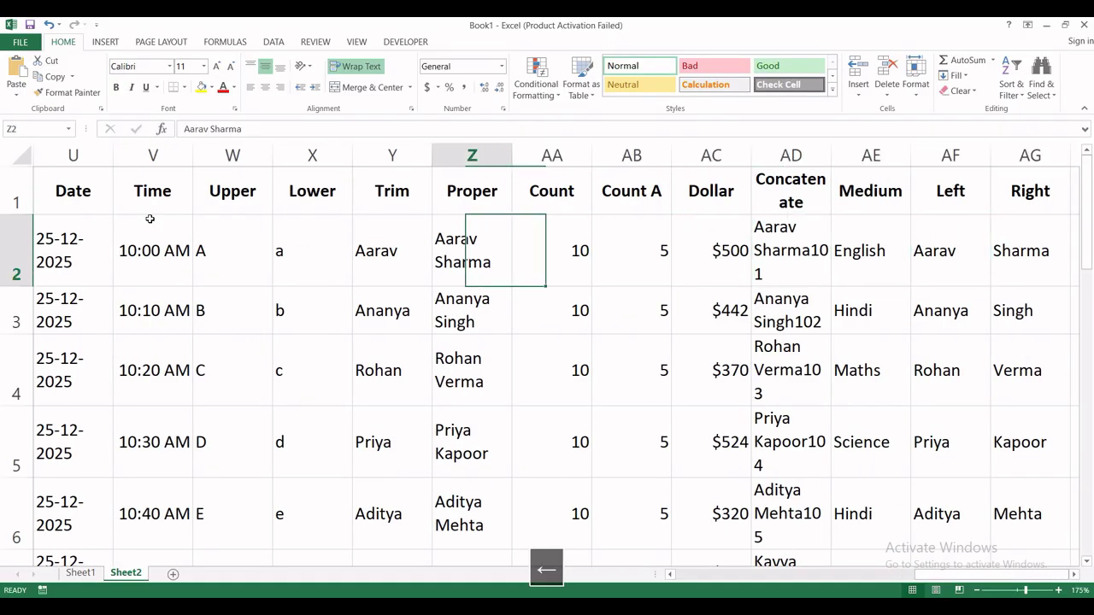
{"action": "key", "text": "Left"}
{"action": "key", "text": "Left"}
{"action": "key", "text": "Left"}
{"action": "key", "text": "Left"}
{"action": "key", "text": "Left"}
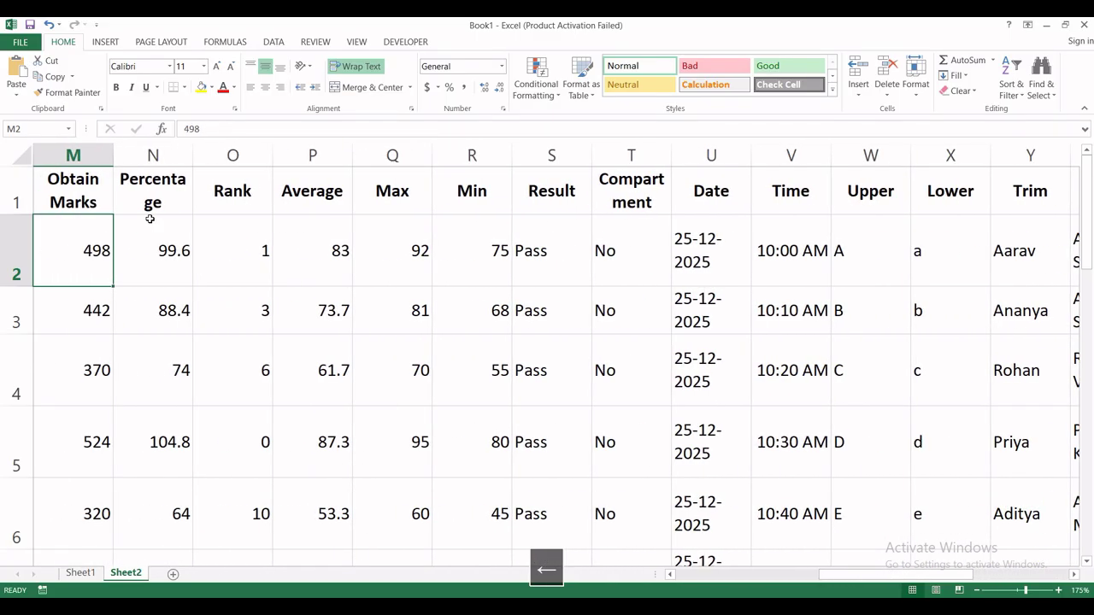
{"action": "key", "text": "Left"}
{"action": "key", "text": "Left"}
{"action": "key", "text": "Left"}
{"action": "key", "text": "Left"}
{"action": "key", "text": "Left"}
{"action": "key", "text": "Left"}
{"action": "key", "text": "Left"}
{"action": "key", "text": "Left"}
{"action": "key", "text": "Left"}
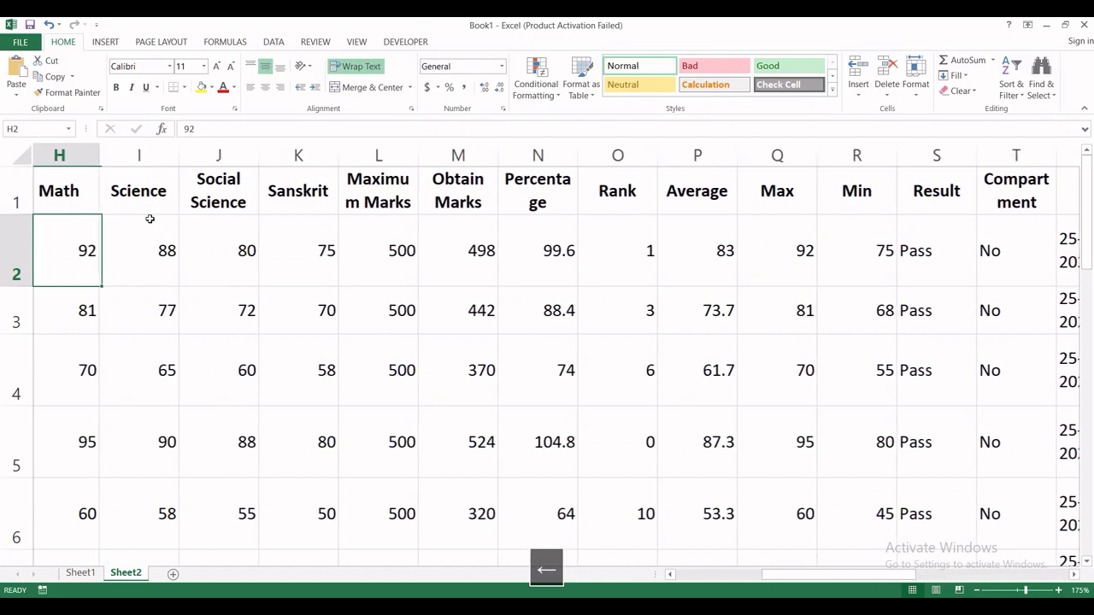
{"action": "key", "text": "Left"}
{"action": "key", "text": "Left"}
{"action": "key", "text": "Left"}
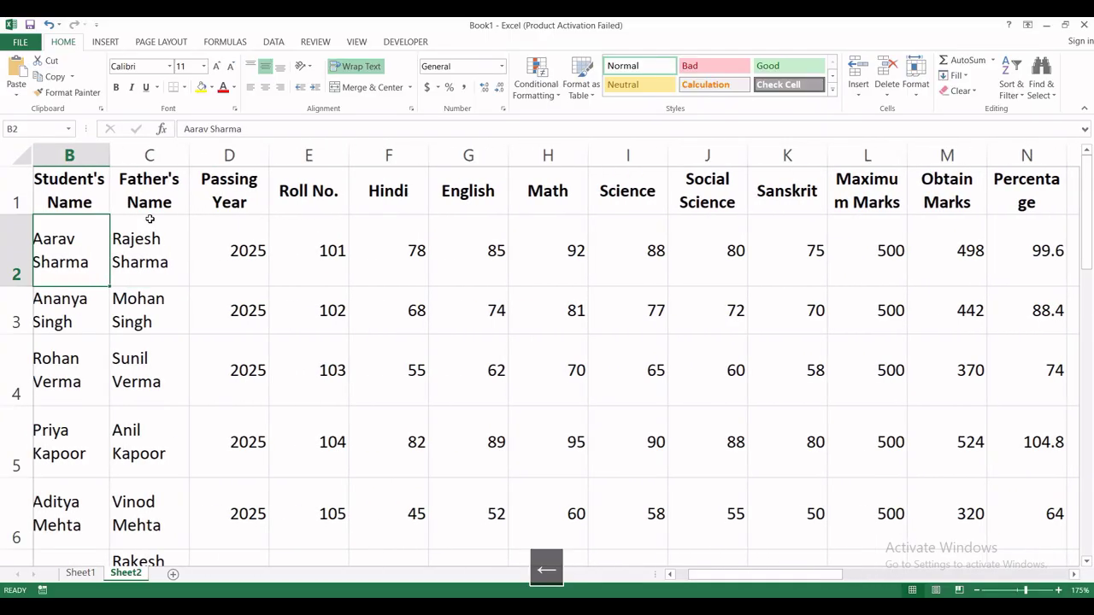
Step: Check the student records down the Sr. No column to the first empty row beneath the pasted table
{"action": "key", "text": "Down"}
{"action": "key", "text": "Down"}
{"action": "key", "text": "Down"}
{"action": "key", "text": "Down"}
{"action": "key", "text": "Down"}
{"action": "key", "text": "Down"}
{"action": "key", "text": "Down"}
{"action": "key", "text": "Down"}
{"action": "key", "text": "Down"}
{"action": "key", "text": "Down"}
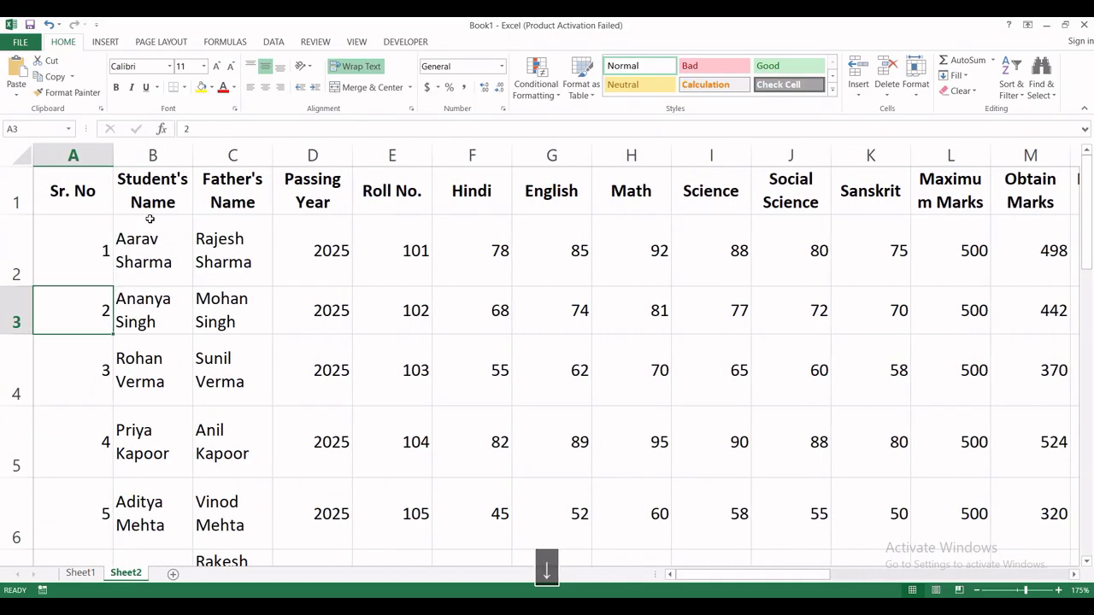
{"action": "key", "text": "Down"}
{"action": "key", "text": "Down"}
{"action": "key", "text": "Down"}
{"action": "key", "text": "Down"}
{"action": "key", "text": "Down"}
{"action": "key", "text": "Down"}
{"action": "key", "text": "Down"}
{"action": "key", "text": "Down"}
{"action": "key", "text": "Down"}
{"action": "key", "text": "Down"}
{"action": "key", "text": "Down"}
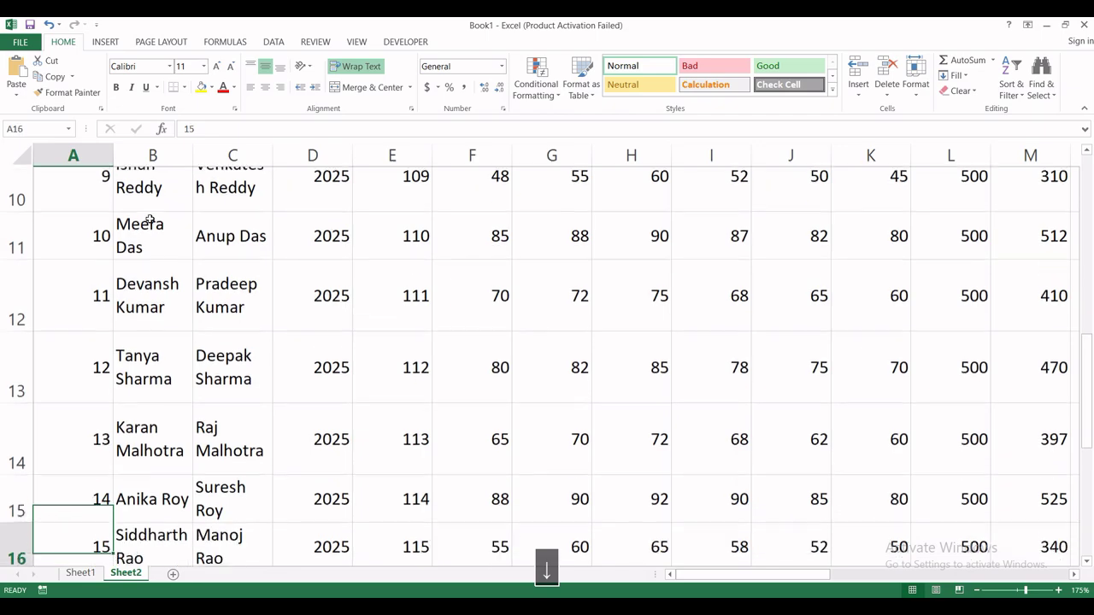
{"action": "key", "text": "Up"}
{"action": "key", "text": "Up"}
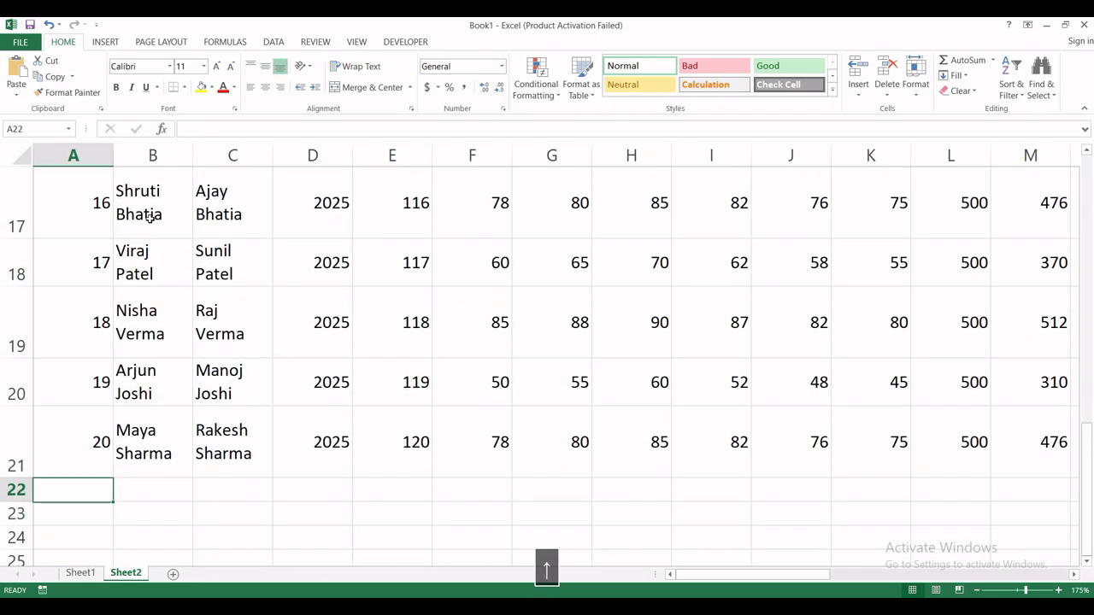
{"action": "key", "text": "Down"}
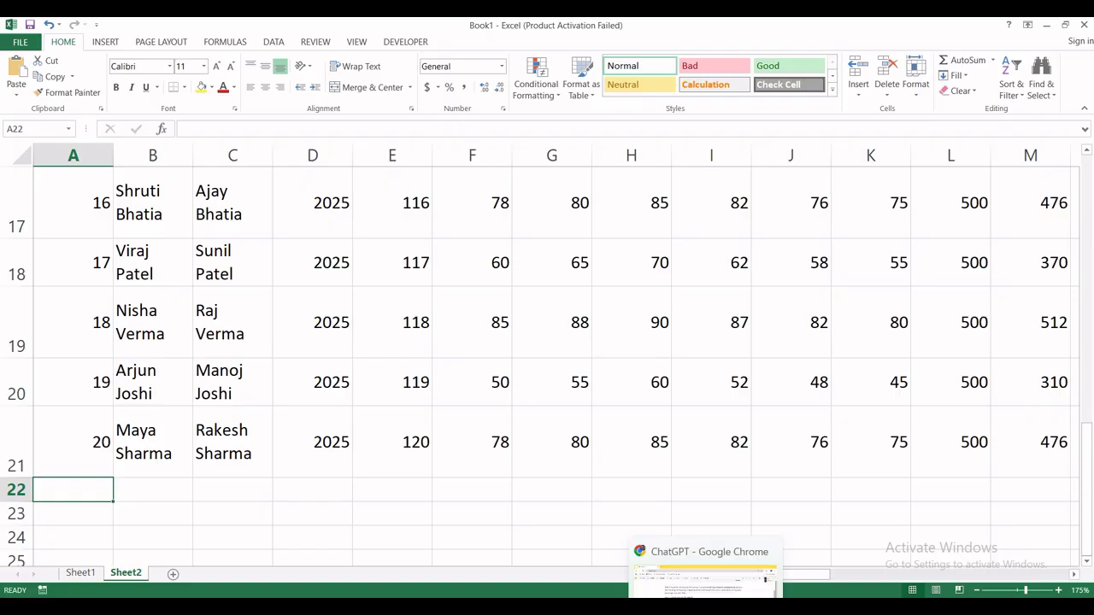
Step: Return to ChatGPT and review the closing text and the generated table from its first column
{"action": "key", "text": "alt+Tab"}
{"action": "scroll", "coordinate": [484, 378], "scroll_direction": "down", "scroll_amount": 12}
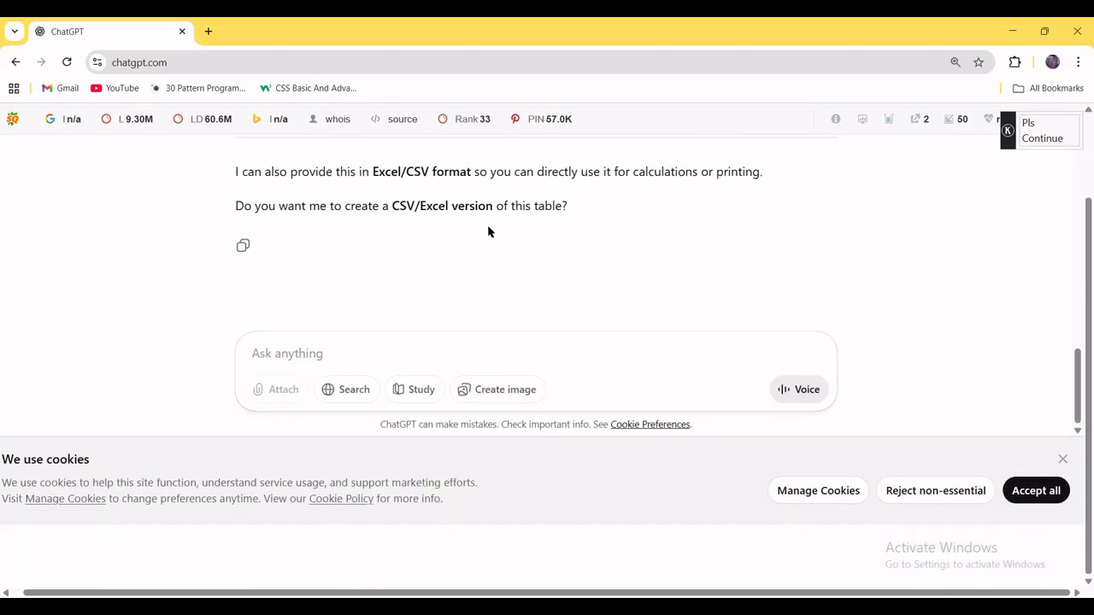
{"action": "scroll", "coordinate": [492, 220], "scroll_direction": "up", "scroll_amount": 2}
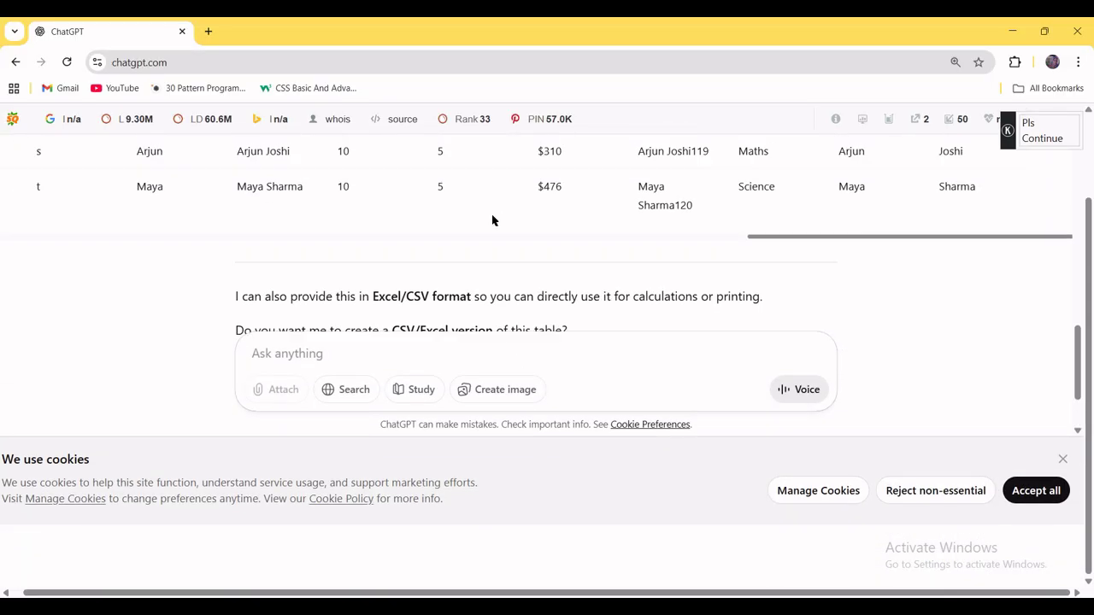
{"action": "scroll", "coordinate": [492, 220], "scroll_direction": "down", "scroll_amount": 2}
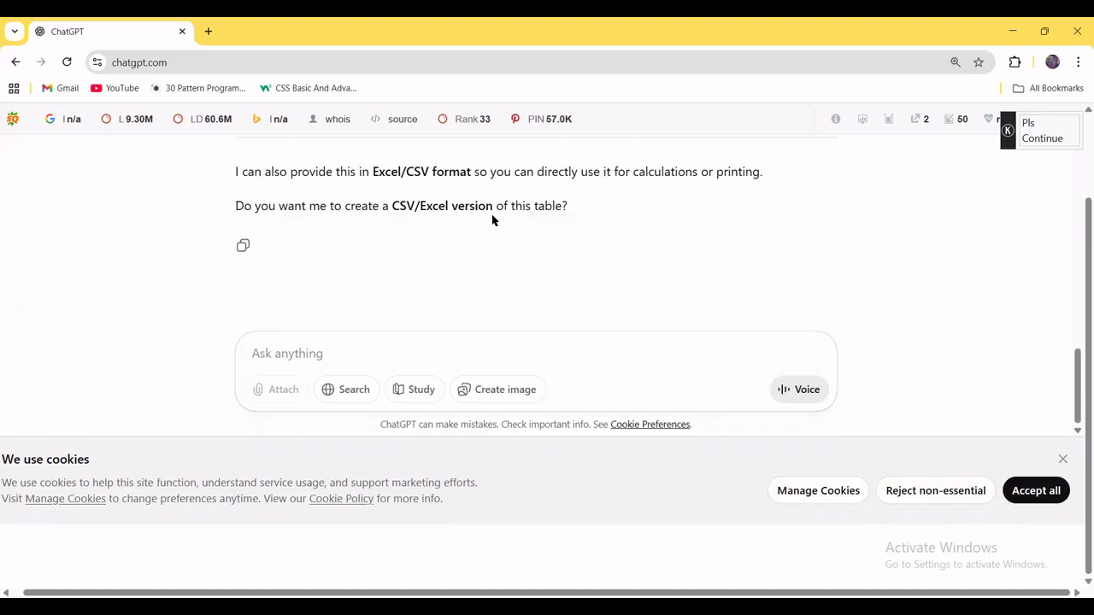
{"action": "scroll", "coordinate": [487, 231], "scroll_direction": "up", "scroll_amount": 2}
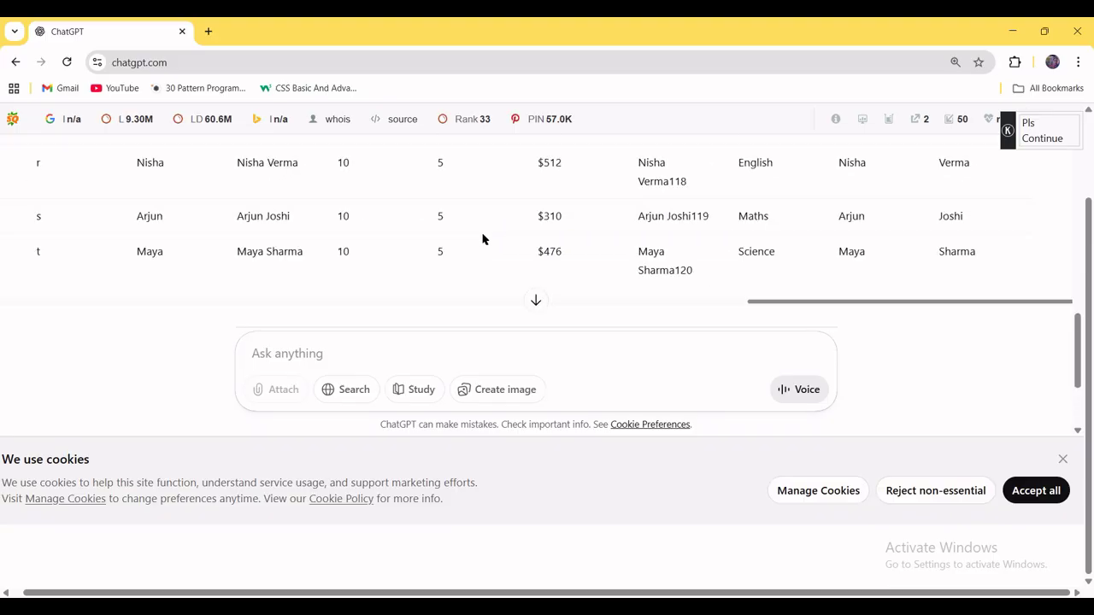
{"action": "left_click_drag", "start_coordinate": [762, 304], "coordinate": [2, 276]}
{"action": "scroll", "coordinate": [459, 244], "scroll_direction": "up", "scroll_amount": 12}
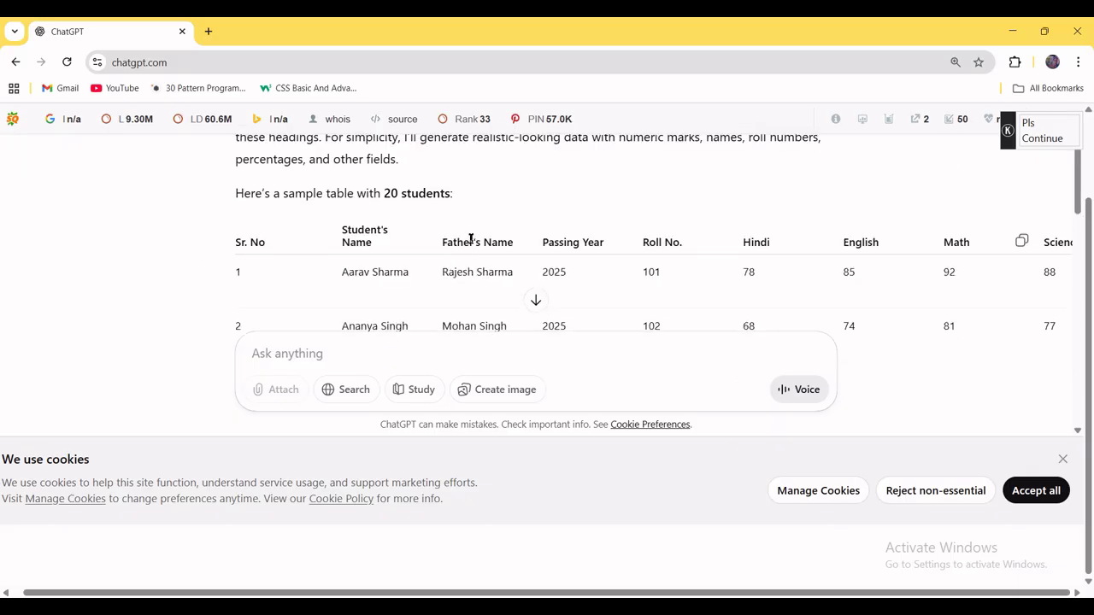
{"action": "scroll", "coordinate": [474, 243], "scroll_direction": "down", "scroll_amount": 2}
{"action": "scroll", "coordinate": [649, 257], "scroll_direction": "up", "scroll_amount": 4}
{"action": "scroll", "coordinate": [701, 282], "scroll_direction": "down", "scroll_amount": 2}
{"action": "scroll", "coordinate": [703, 273], "scroll_direction": "down", "scroll_amount": 5}
{"action": "scroll", "coordinate": [701, 258], "scroll_direction": "up", "scroll_amount": 5}
{"action": "scroll", "coordinate": [482, 244], "scroll_direction": "down", "scroll_amount": 1}
{"action": "scroll", "coordinate": [481, 244], "scroll_direction": "down", "scroll_amount": 8}
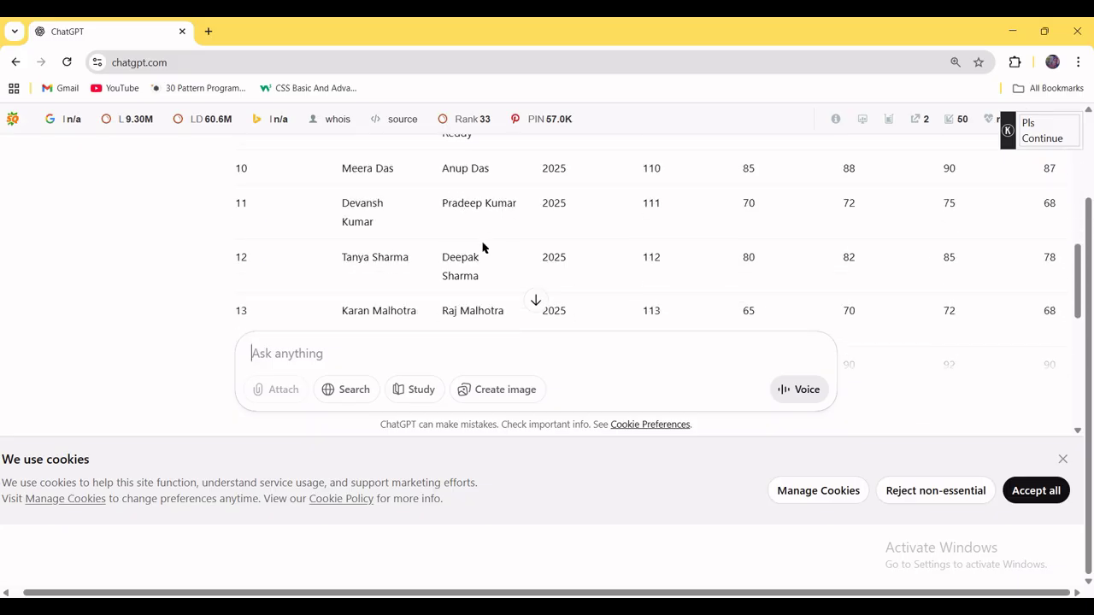
Step: Copy the first prompt, "please design 20 students marksheet data based on these headings", into the message box
{"action": "scroll", "coordinate": [453, 282], "scroll_direction": "up", "scroll_amount": 15}
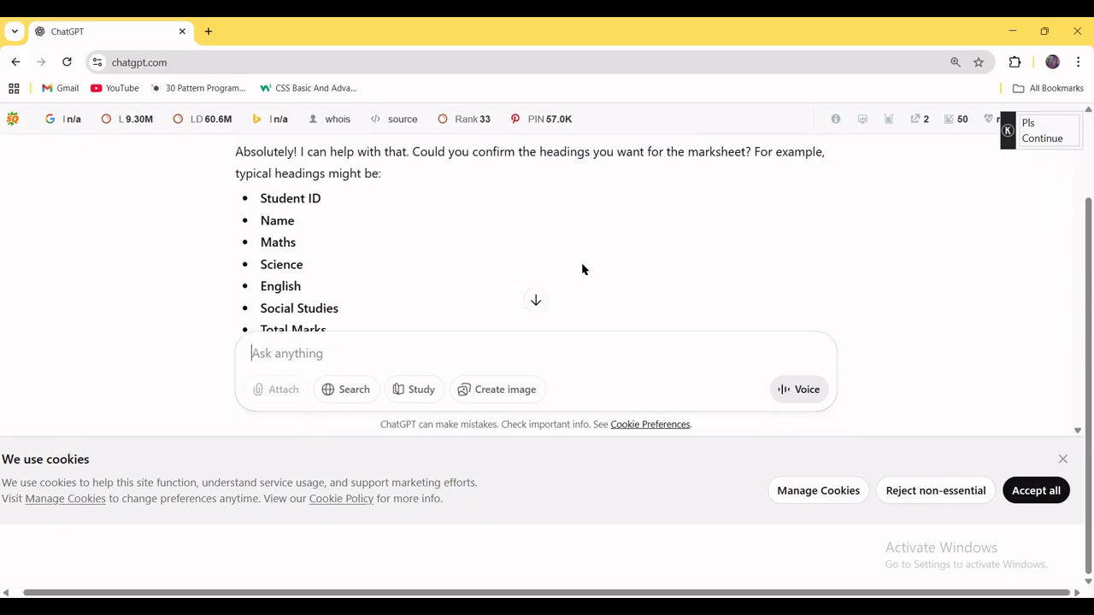
{"action": "left_click_drag", "start_coordinate": [451, 202], "coordinate": [822, 203]}
{"action": "key", "text": "ctrl+c"}
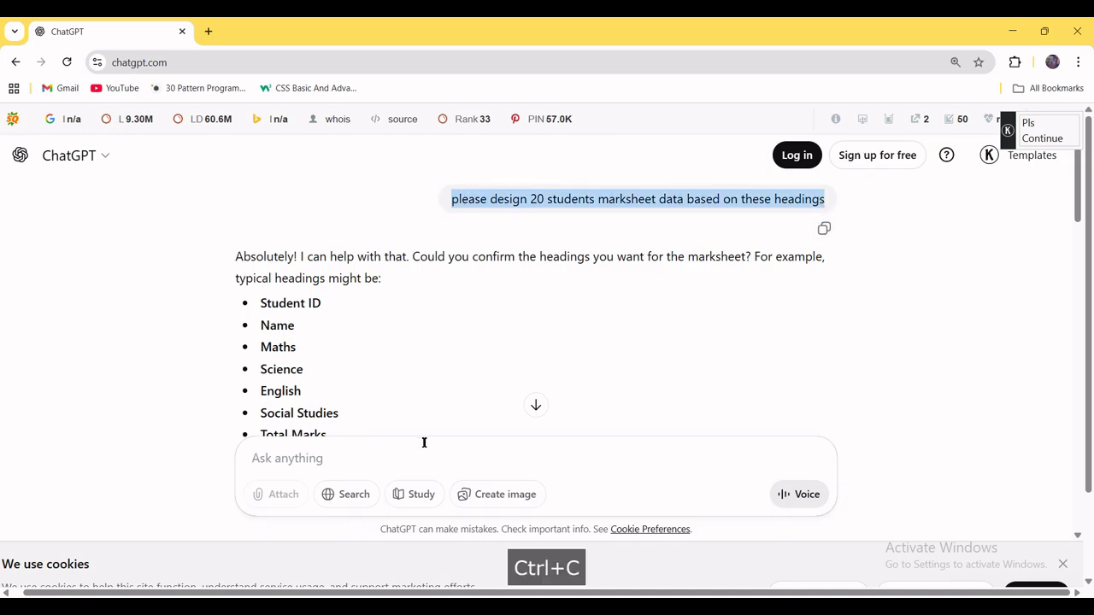
{"action": "left_click", "coordinate": [379, 452]}
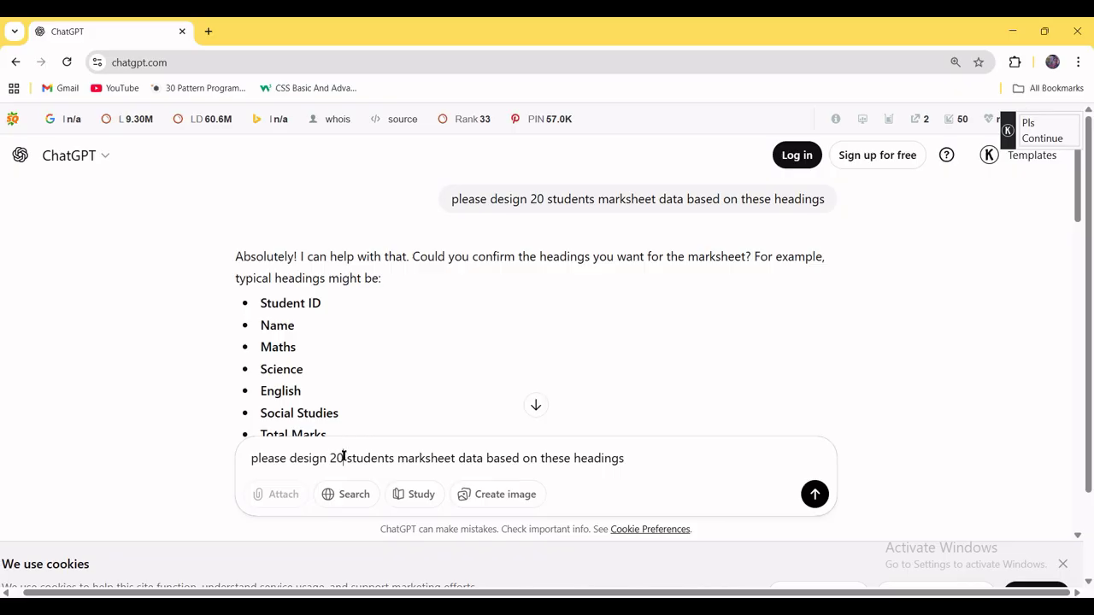
Step: Replace "students marksheet" with "Sales" in the unsent prompt
{"action": "left_click_drag", "start_coordinate": [346, 458], "coordinate": [454, 457]}
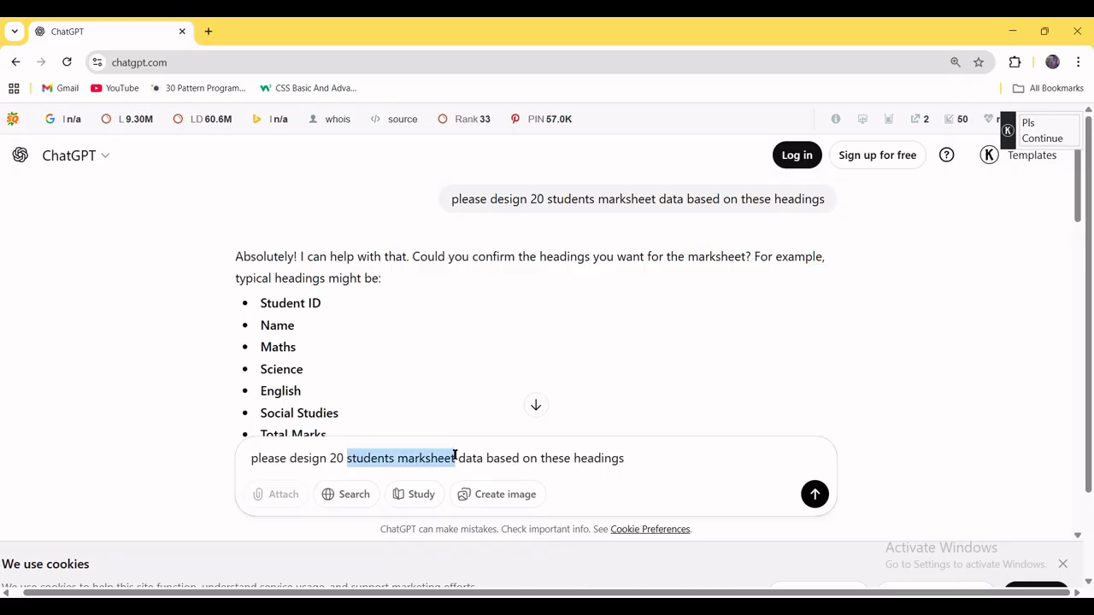
{"action": "type", "text": "Sales"}
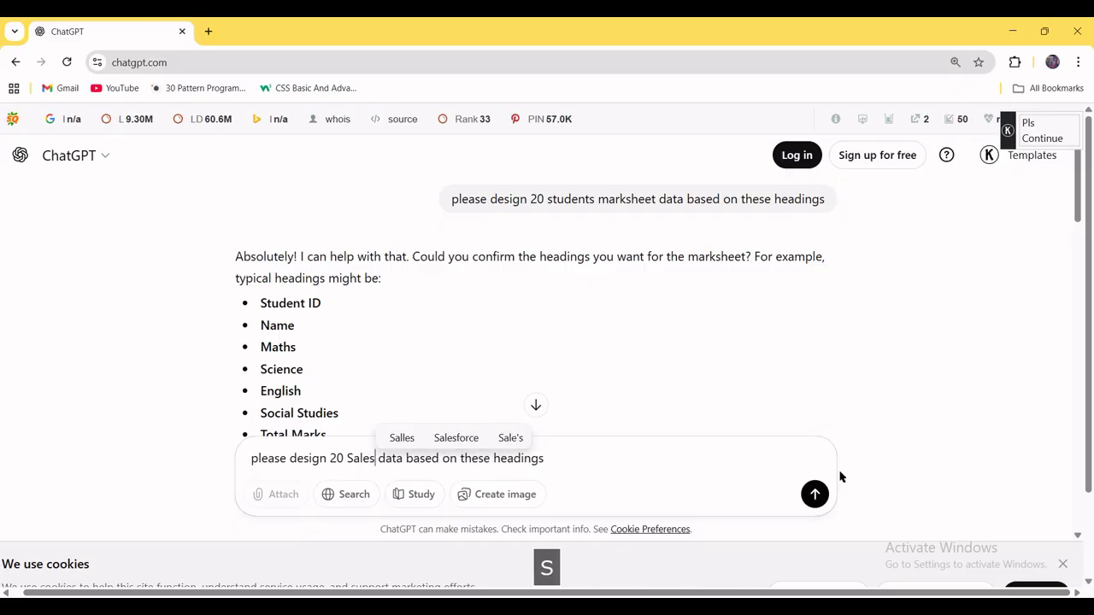
{"action": "left_click", "coordinate": [660, 451]}
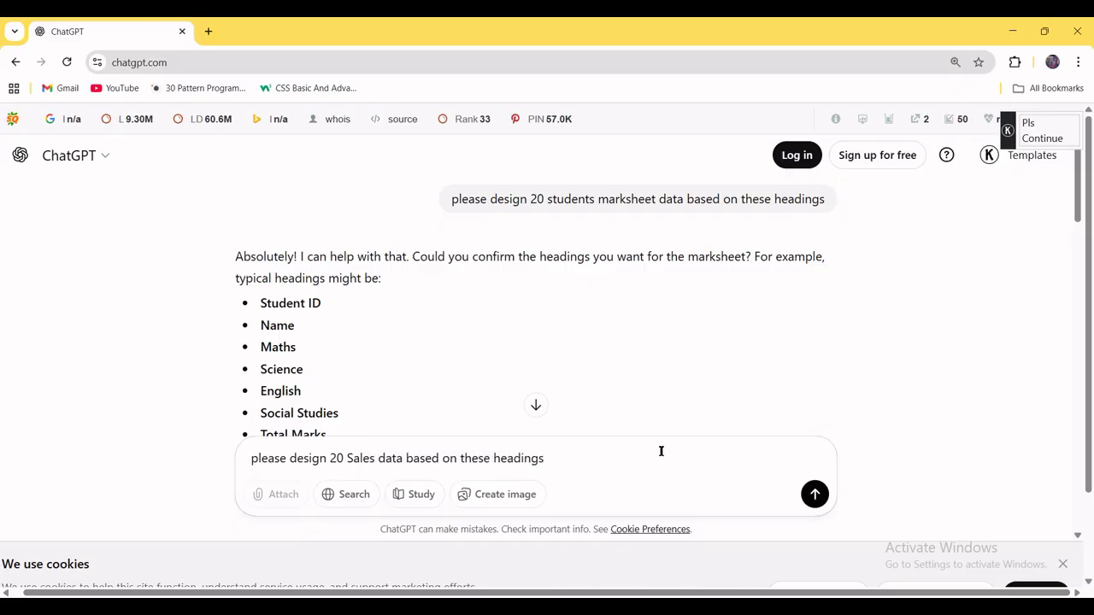
Step: Submit the 20-entry Sales data prompt and review the headings suggested in the reply, from Sales ID to Salesperson
{"action": "key", "text": "Return"}
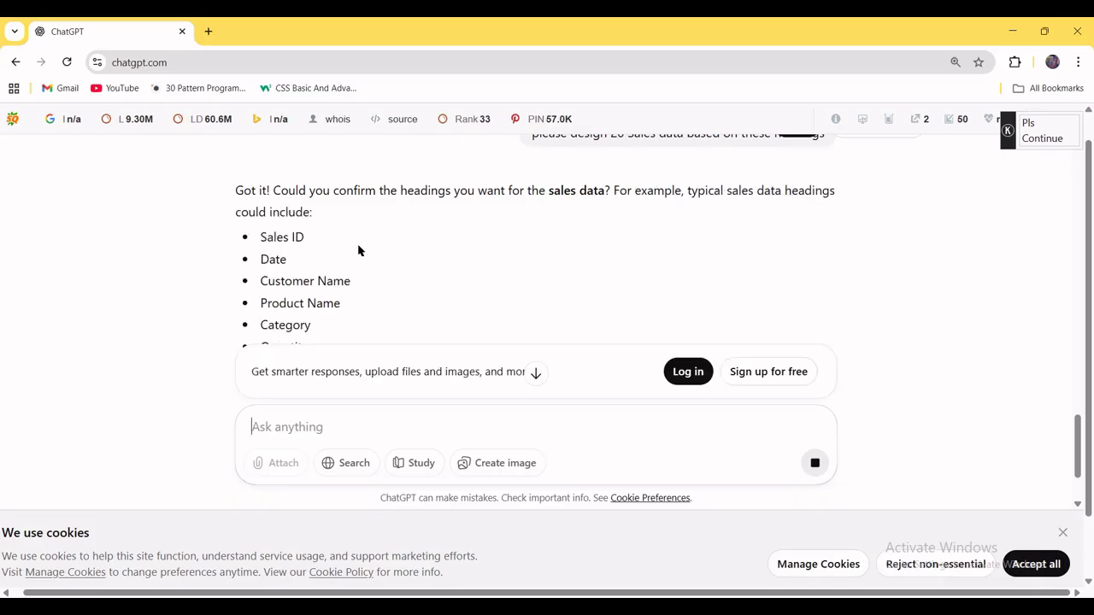
{"action": "scroll", "coordinate": [359, 250], "scroll_direction": "down", "scroll_amount": 2}
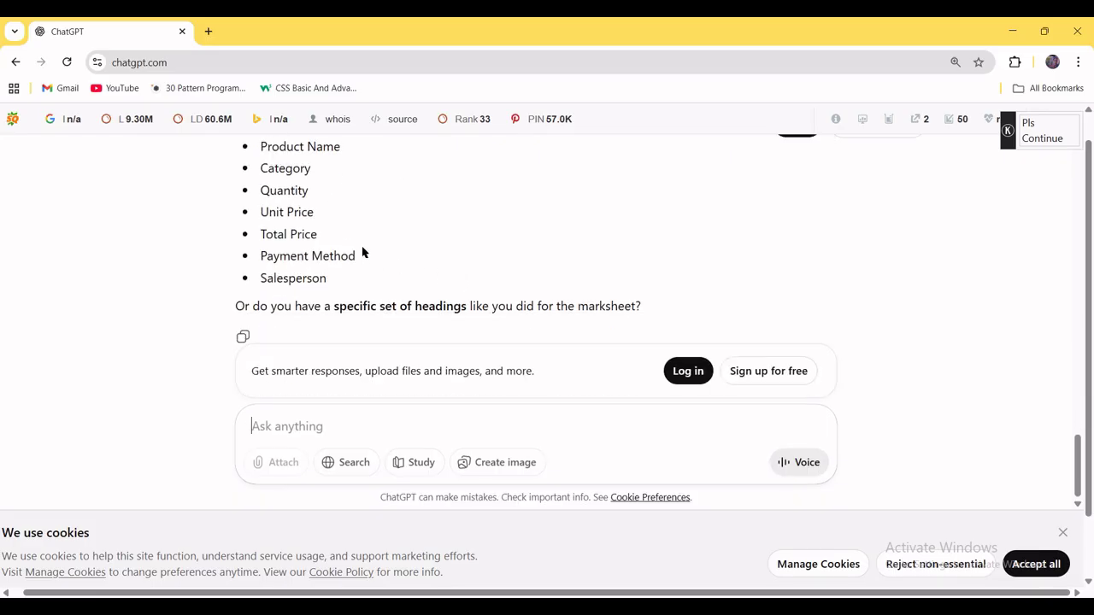
{"action": "scroll", "coordinate": [362, 252], "scroll_direction": "up", "scroll_amount": 2}
{"action": "scroll", "coordinate": [362, 252], "scroll_direction": "down", "scroll_amount": 2}
{"action": "scroll", "coordinate": [344, 219], "scroll_direction": "up", "scroll_amount": 2}
{"action": "left_click_drag", "start_coordinate": [256, 268], "coordinate": [435, 281]}
{"action": "scroll", "coordinate": [435, 281], "scroll_direction": "down", "scroll_amount": 3}
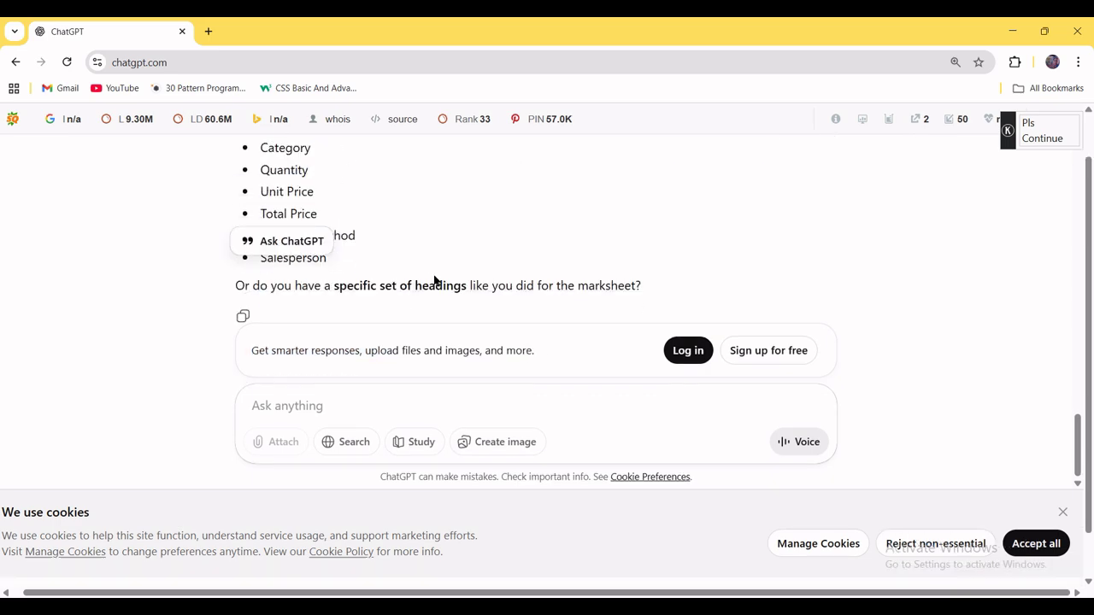
Step: Answer the question about a specific set of headings with "yes"
{"action": "left_click", "coordinate": [359, 290]}
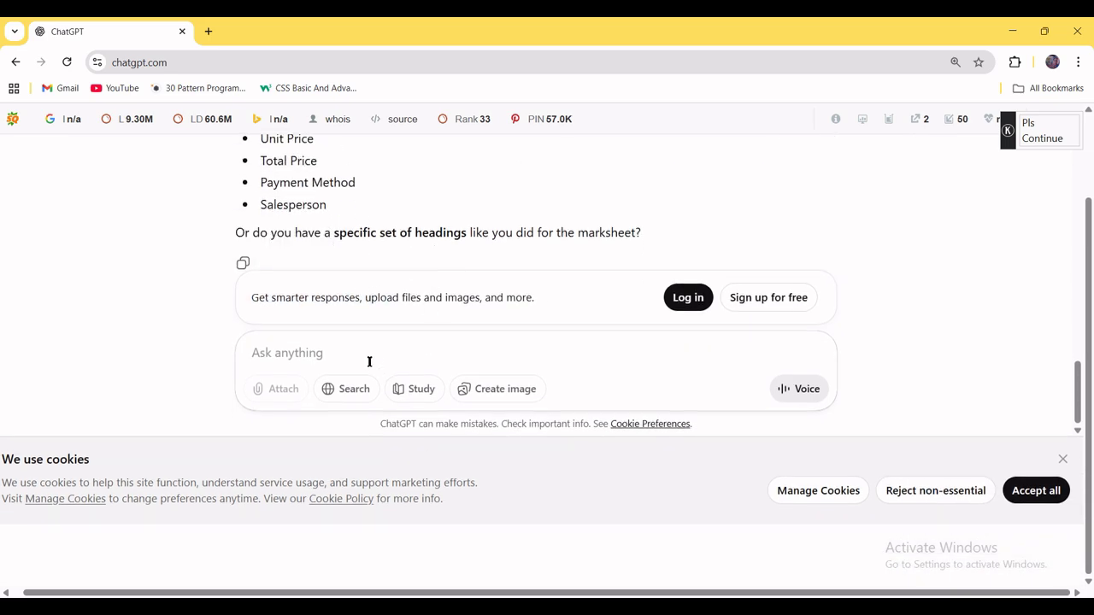
{"action": "type", "text": "yes"}
{"action": "key", "text": "Return"}
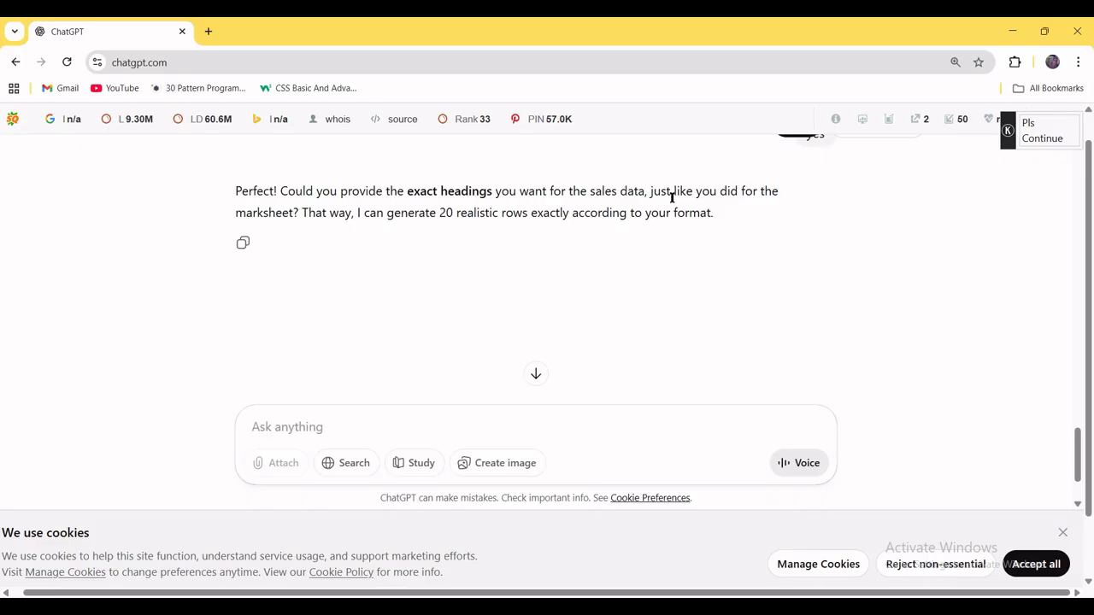
Step: Copy the suggested sales headings from Sales ID through Salesperson and send them as the reply
{"action": "scroll", "coordinate": [498, 221], "scroll_direction": "up", "scroll_amount": 5}
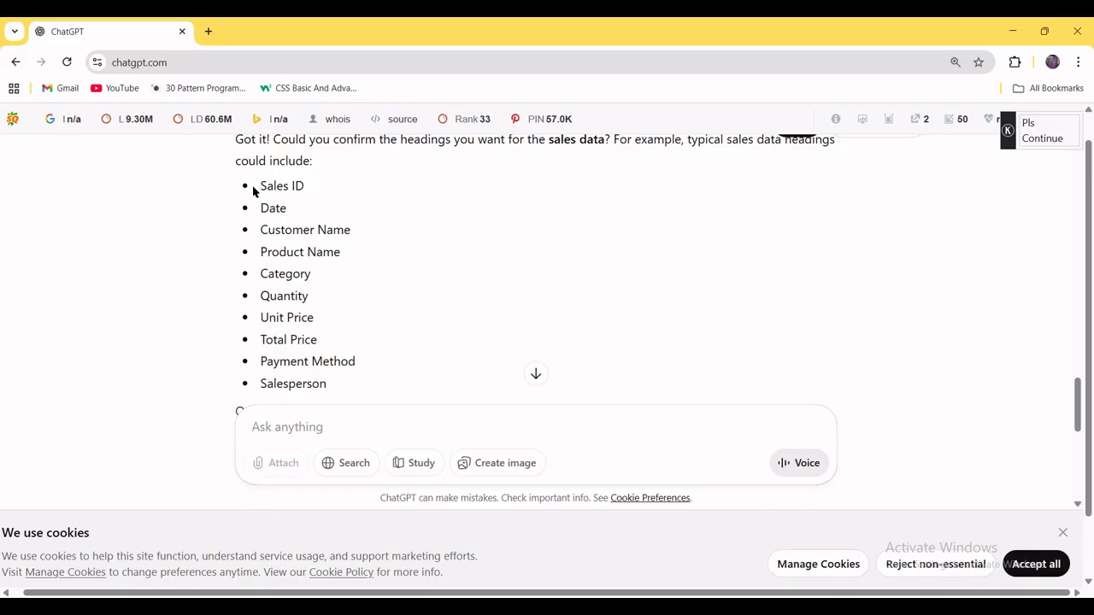
{"action": "left_click_drag", "start_coordinate": [259, 189], "coordinate": [348, 380]}
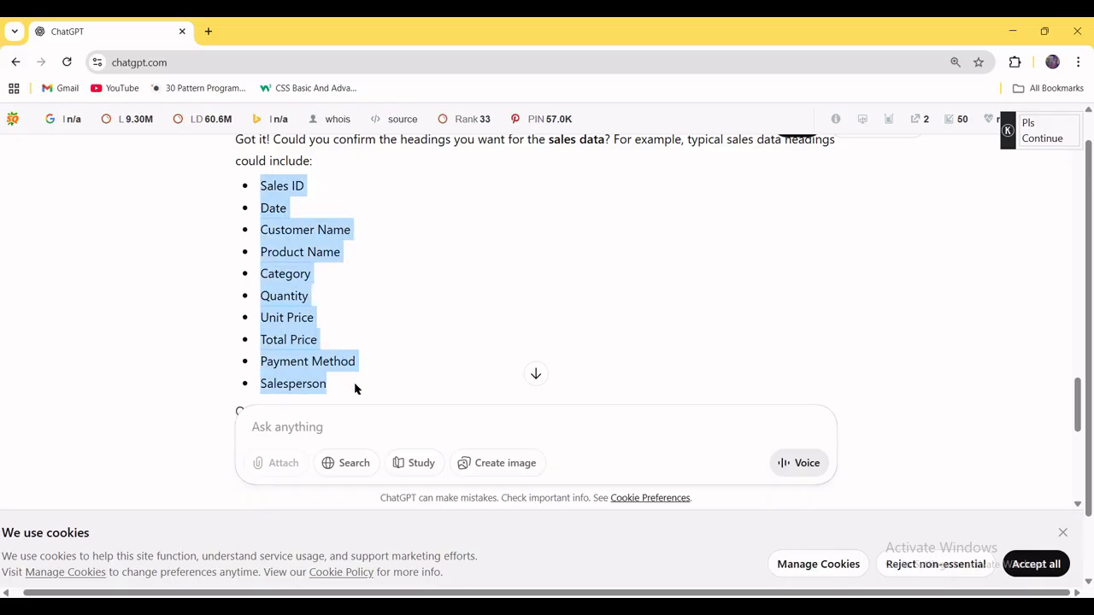
{"action": "key", "text": "ctrl+c"}
{"action": "left_click", "coordinate": [320, 427]}
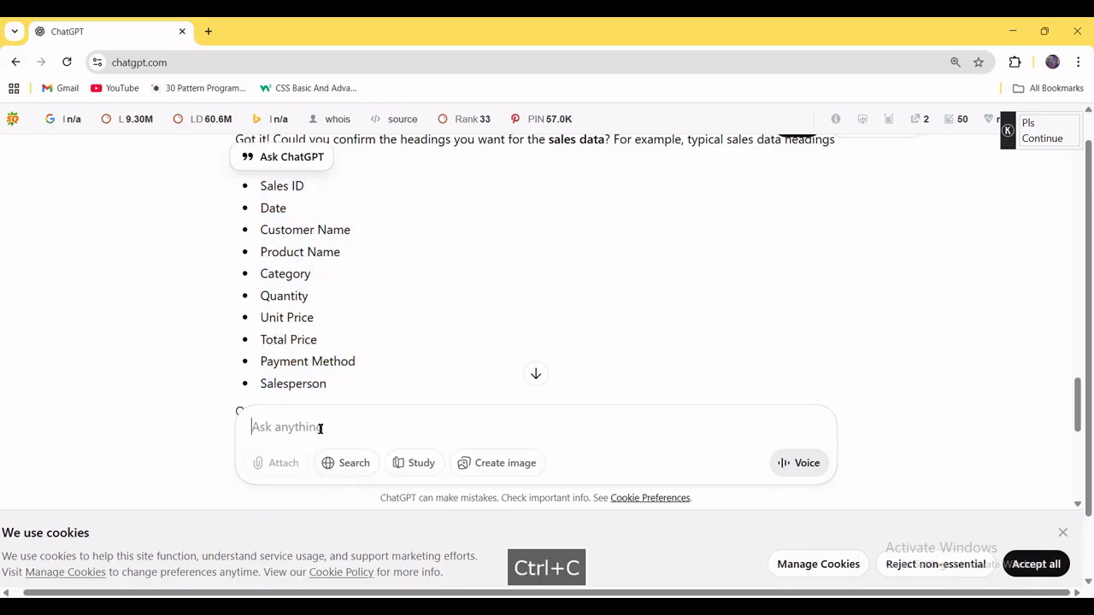
{"action": "key", "text": "ctrl+v"}
{"action": "key", "text": "Return"}
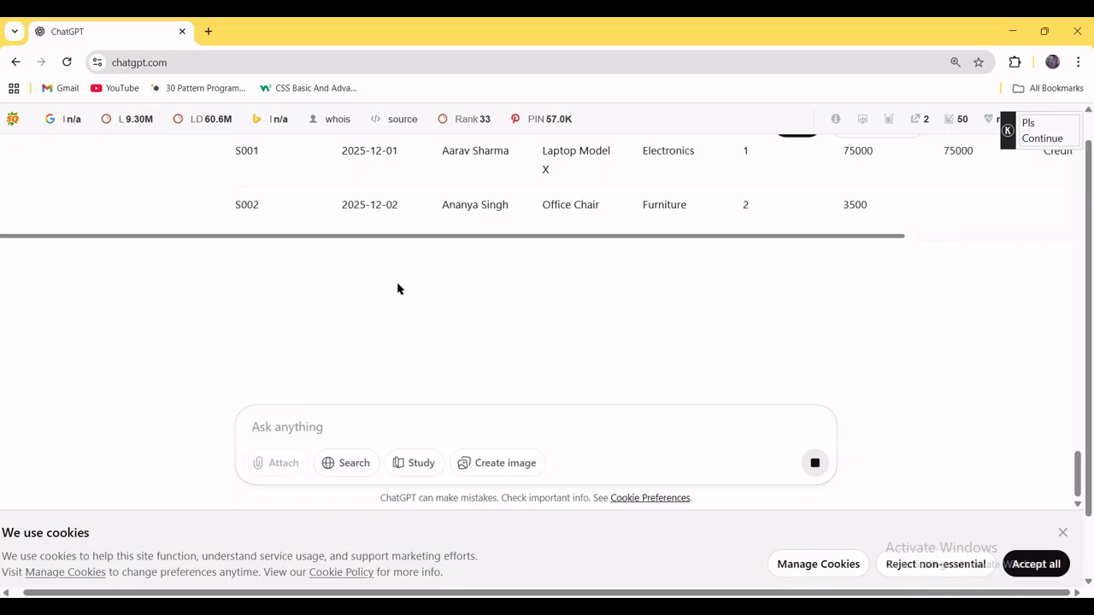
Step: Examine the generated sales table from its header row to the last entry and across to its final columns
{"action": "scroll", "coordinate": [466, 286], "scroll_direction": "up", "scroll_amount": 2}
{"action": "scroll", "coordinate": [430, 317], "scroll_direction": "down", "scroll_amount": 2}
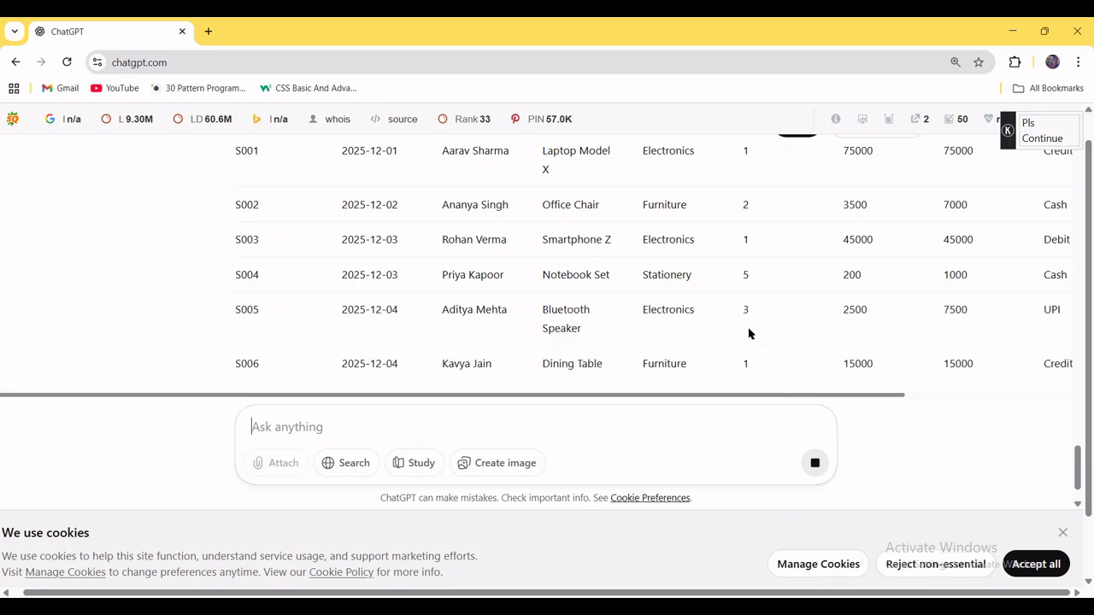
{"action": "scroll", "coordinate": [740, 329], "scroll_direction": "down", "scroll_amount": 1}
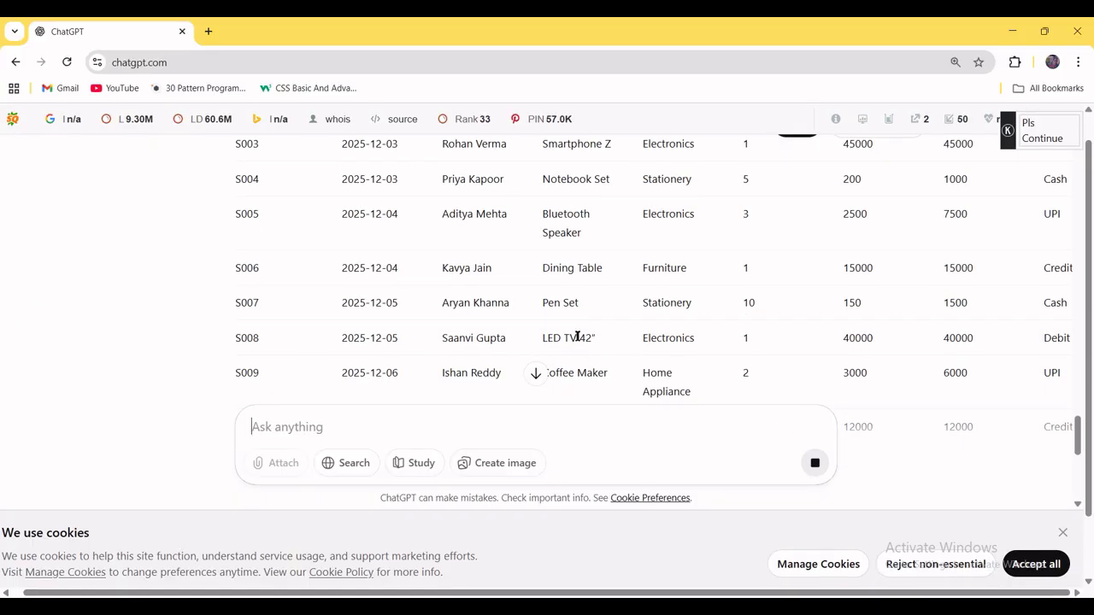
{"action": "left_click_drag", "start_coordinate": [1080, 426], "coordinate": [1081, 403]}
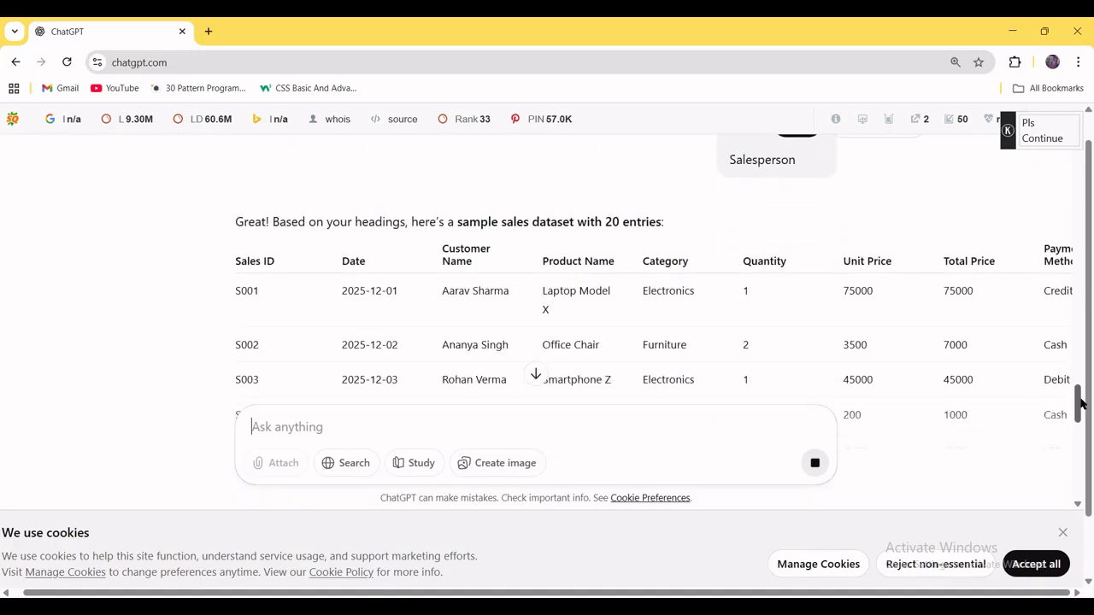
{"action": "scroll", "coordinate": [649, 321], "scroll_direction": "down", "scroll_amount": 2}
{"action": "scroll", "coordinate": [671, 314], "scroll_direction": "down", "scroll_amount": 6}
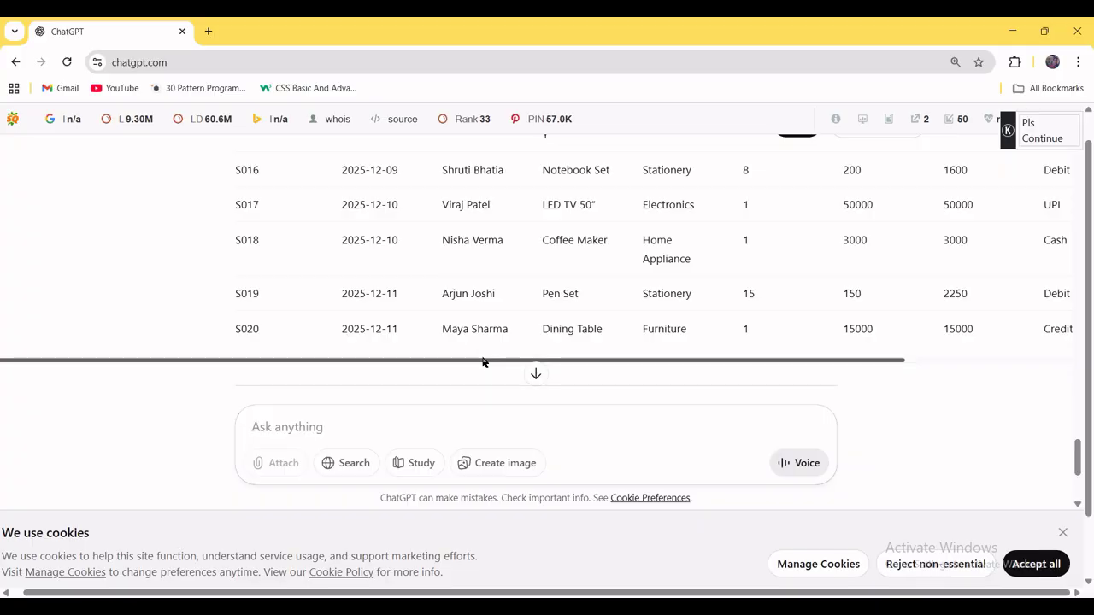
{"action": "left_click_drag", "start_coordinate": [485, 362], "coordinate": [522, 364]}
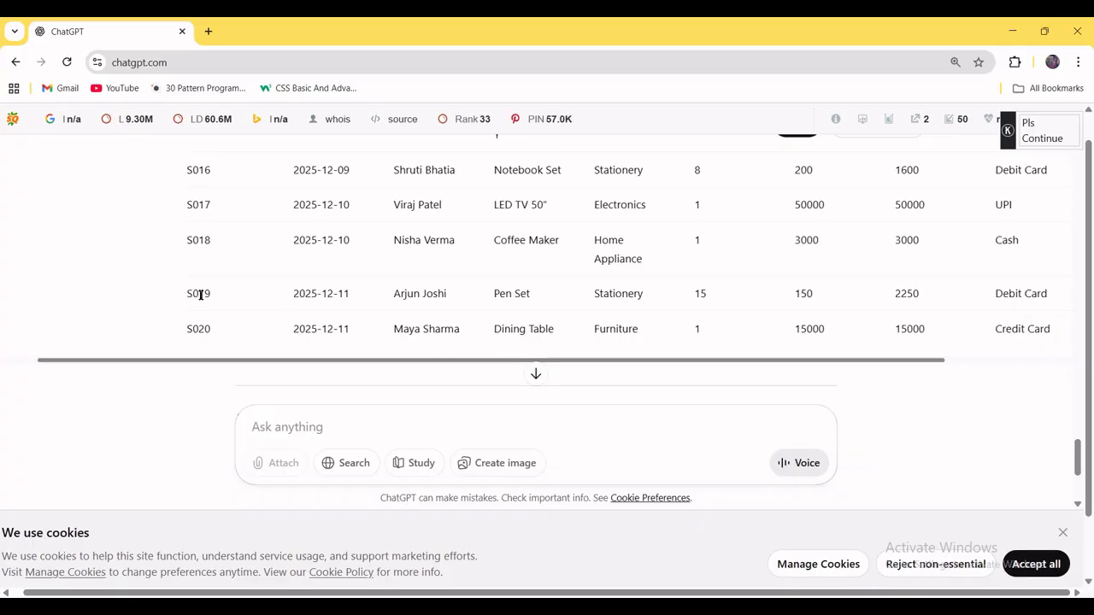
{"action": "left_click_drag", "start_coordinate": [235, 362], "coordinate": [629, 371]}
Step: Copy the whole generated sales table, starting from its header row
{"action": "scroll", "coordinate": [997, 289], "scroll_direction": "up", "scroll_amount": 4}
{"action": "scroll", "coordinate": [998, 288], "scroll_direction": "up", "scroll_amount": 5}
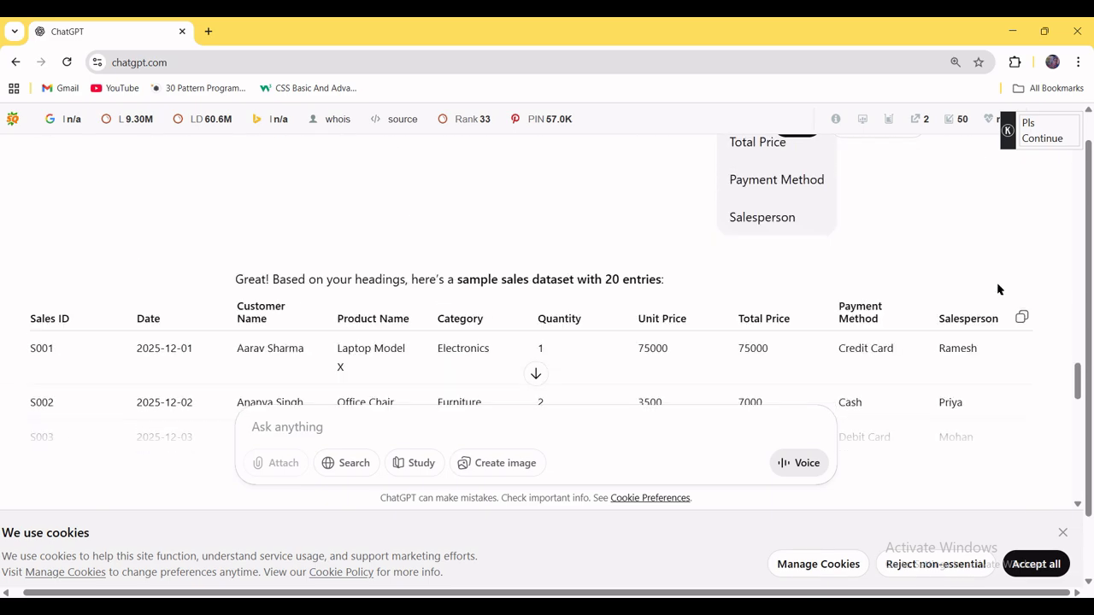
{"action": "left_click", "coordinate": [1022, 262]}
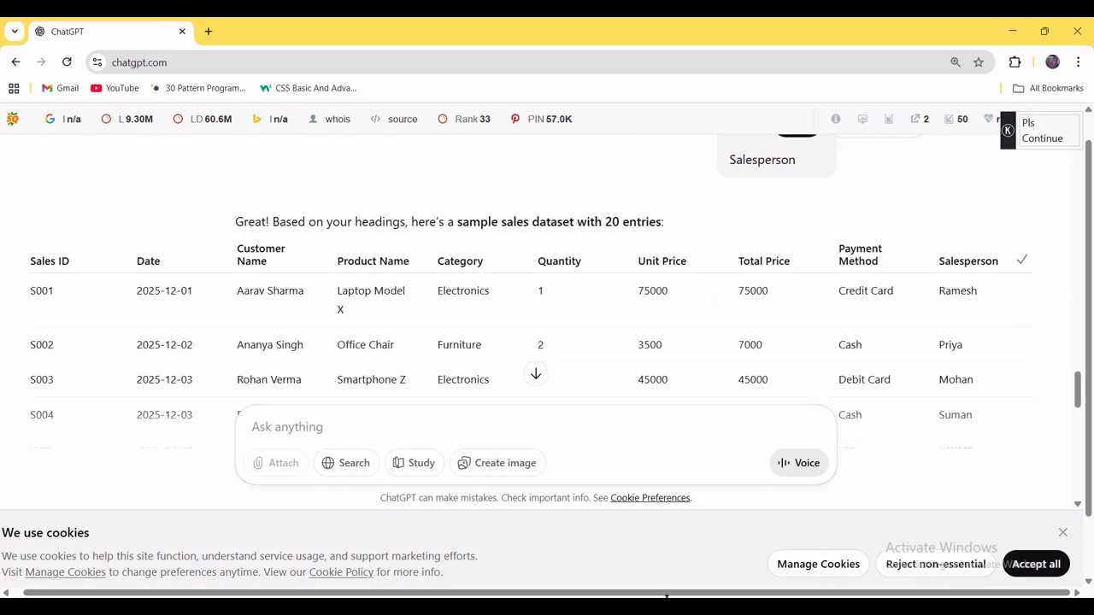
Step: Switch to Excel, add a new worksheet and paste the sales table at cell A1
{"action": "key", "text": "alt+Tab"}
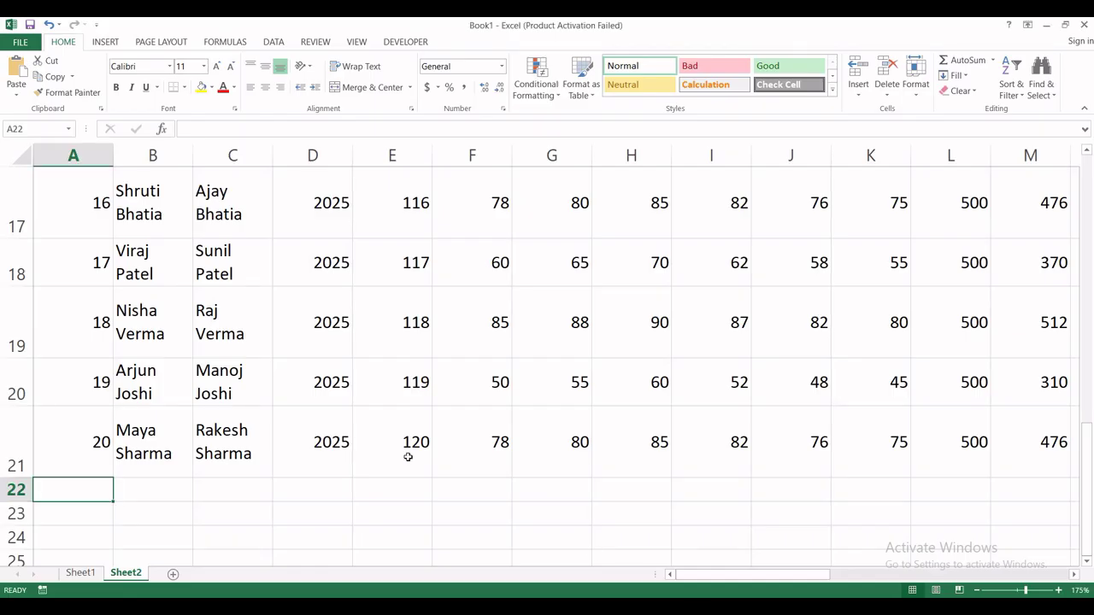
{"action": "left_click", "coordinate": [237, 484]}
{"action": "left_click", "coordinate": [173, 575]}
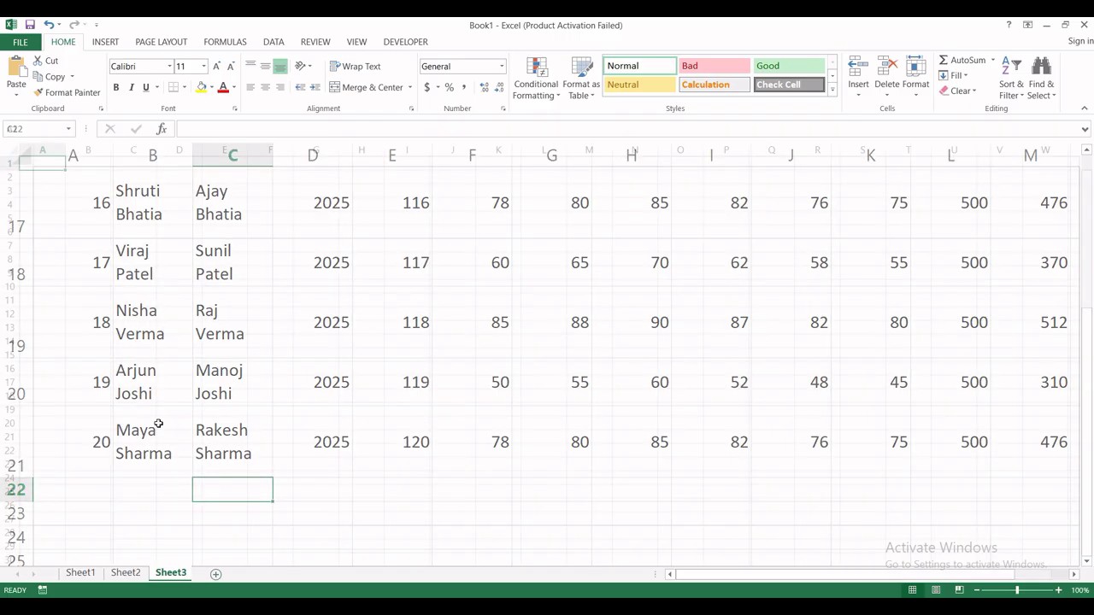
{"action": "key", "text": "ctrl+v"}
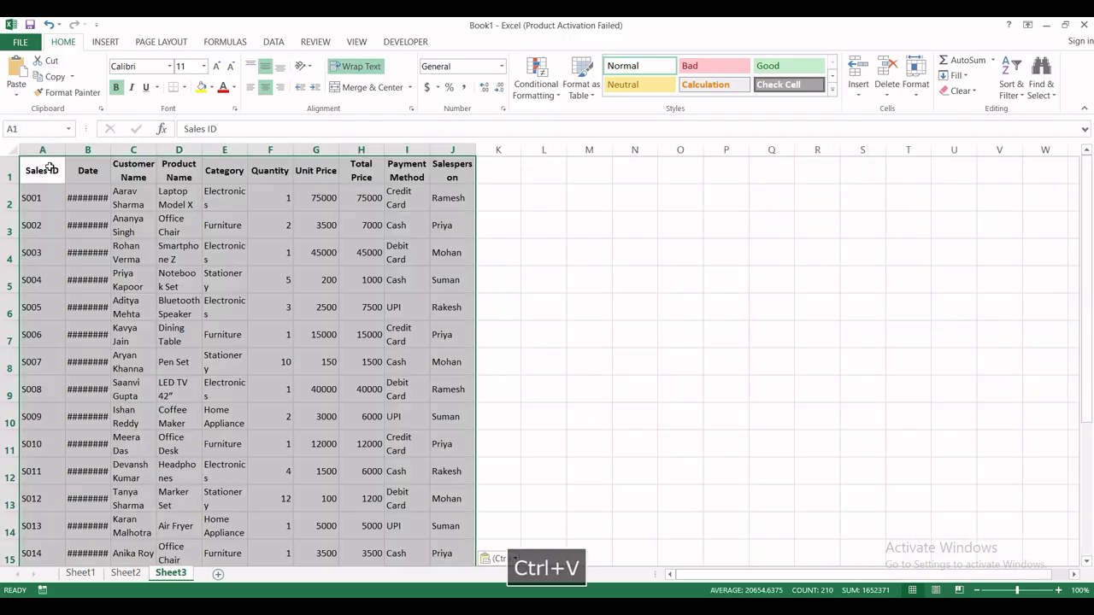
Step: AutoFit the column widths and row heights of the pasted sales table
{"action": "scroll", "coordinate": [306, 373], "scroll_direction": "up", "scroll_amount": 4}
{"action": "scroll", "coordinate": [305, 373], "scroll_direction": "up", "scroll_amount": 3}
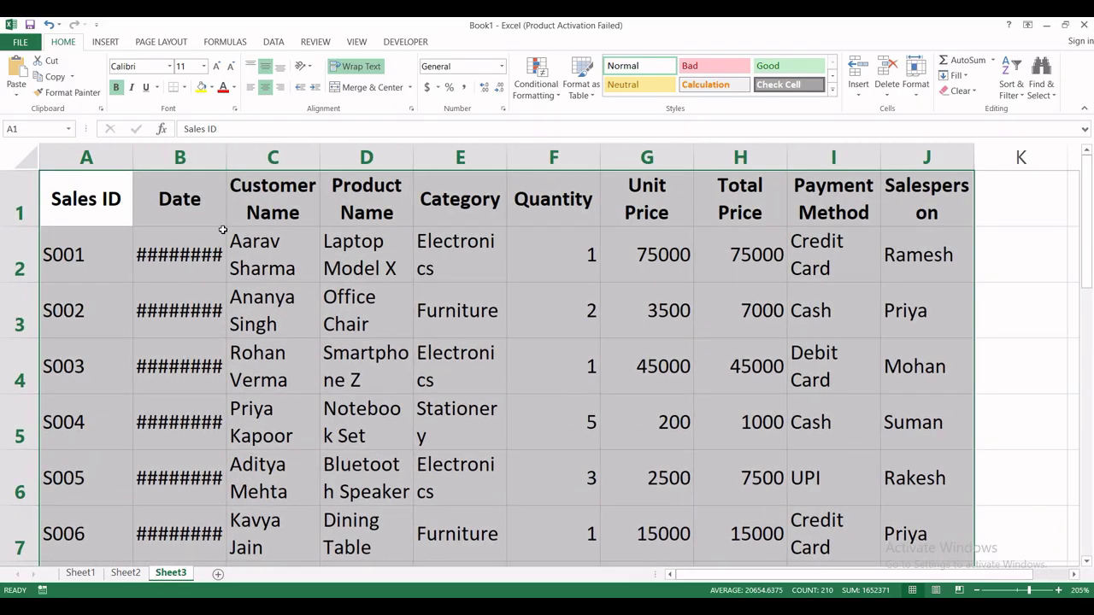
{"action": "left_click", "coordinate": [919, 98]}
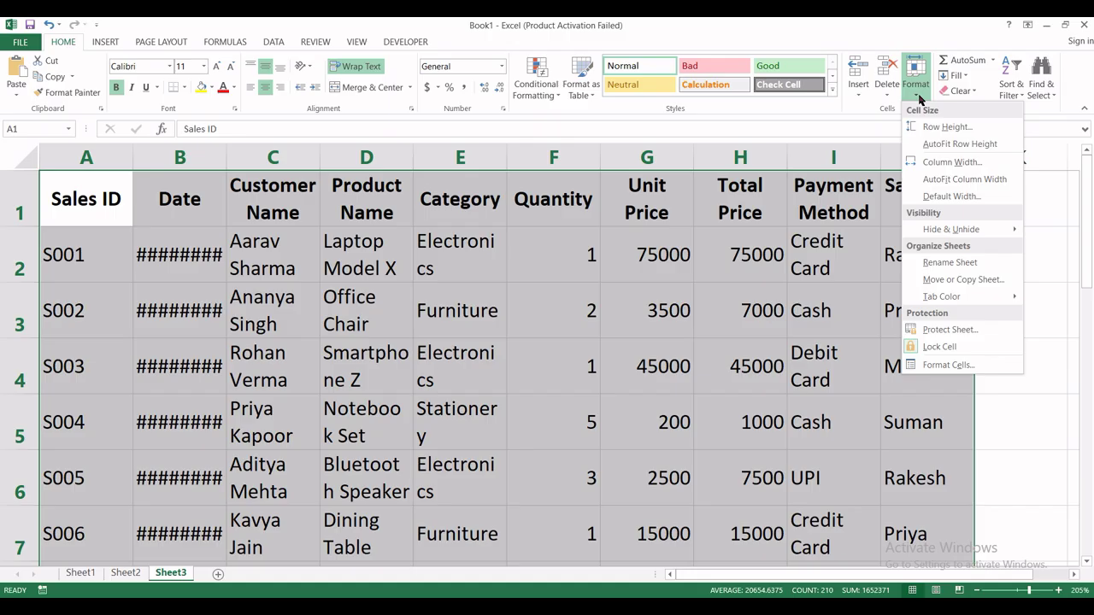
{"action": "left_click", "coordinate": [951, 180]}
{"action": "left_click", "coordinate": [915, 85]}
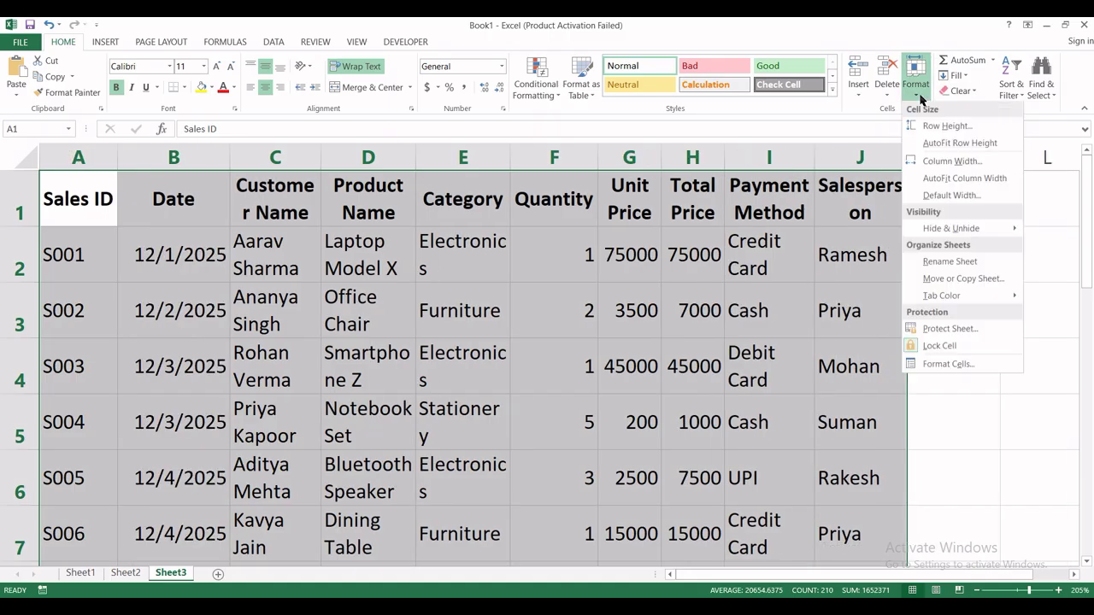
{"action": "left_click", "coordinate": [933, 144]}
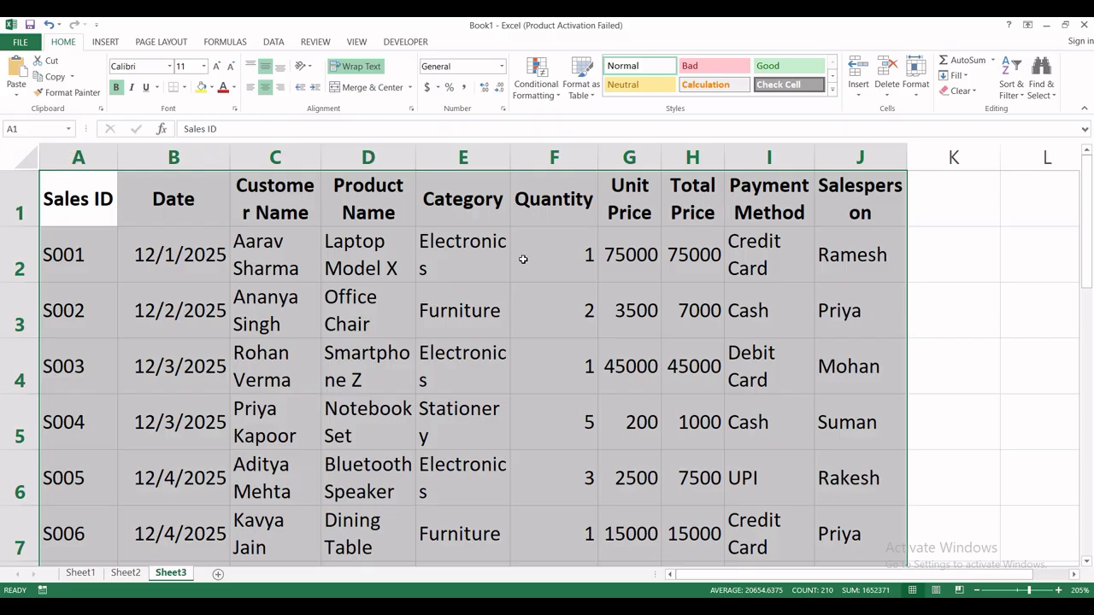
Step: Widen the Customer Name column slightly so the word "Customer" fits on one line in the heading
{"action": "left_click", "coordinate": [422, 304]}
{"action": "left_click", "coordinate": [128, 257]}
{"action": "left_click", "coordinate": [91, 261]}
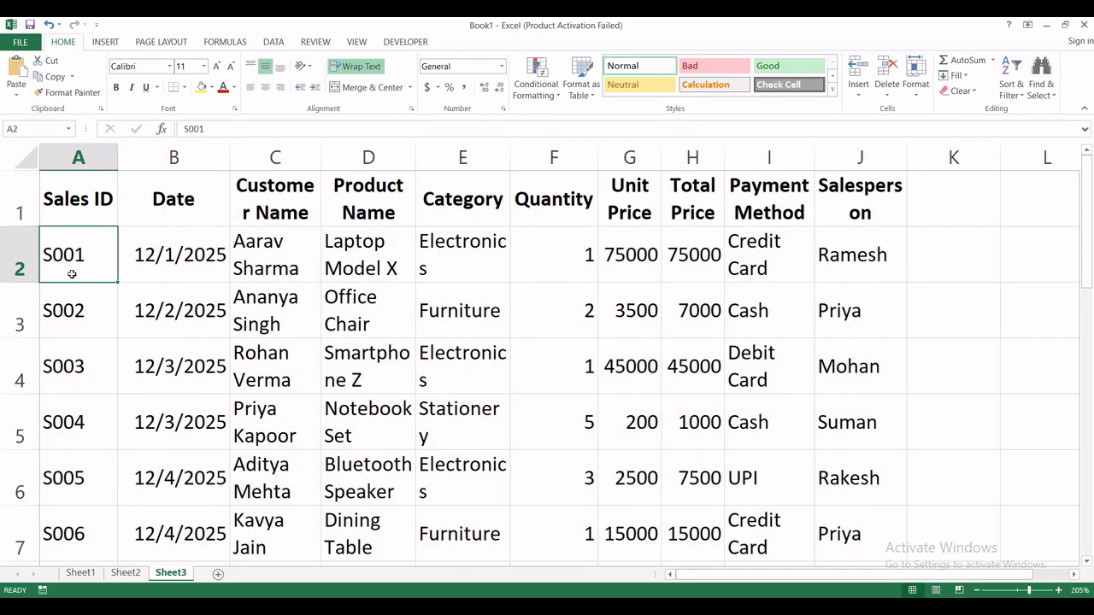
{"action": "left_click", "coordinate": [169, 252]}
{"action": "left_click", "coordinate": [259, 224]}
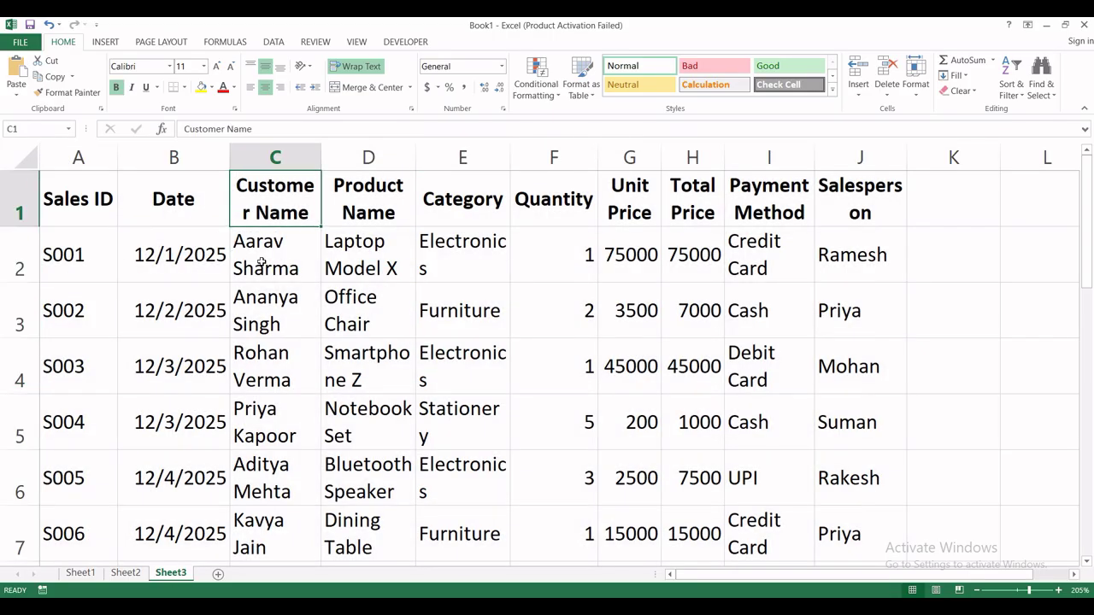
{"action": "left_click_drag", "start_coordinate": [321, 154], "coordinate": [340, 155]}
Step: Check the first sales record field by field, from Customer Name across to Salesperson
{"action": "left_click", "coordinate": [294, 266]}
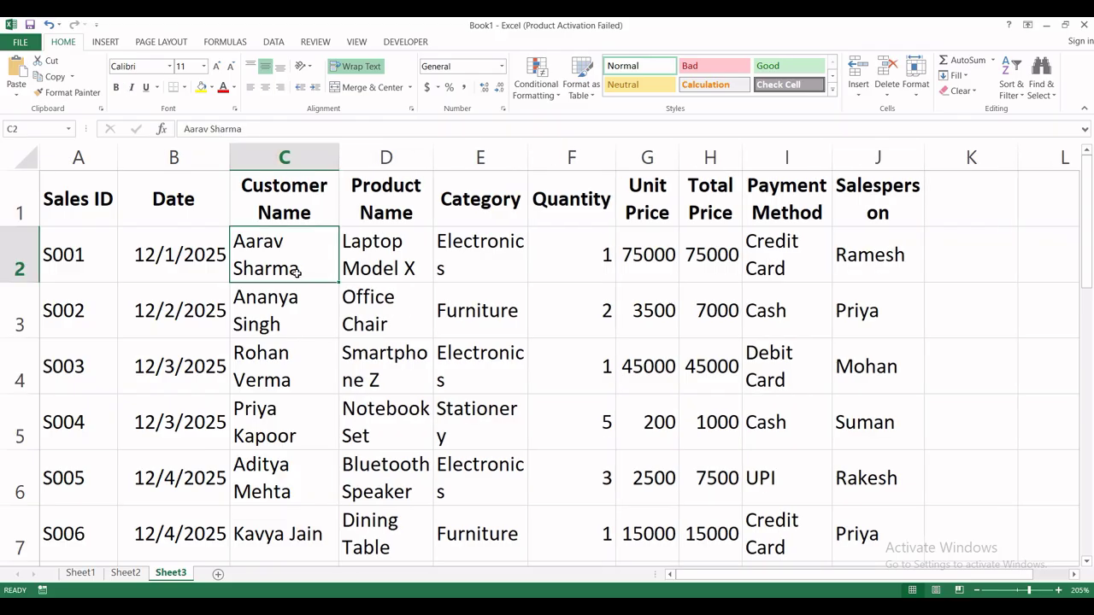
{"action": "left_click", "coordinate": [374, 276]}
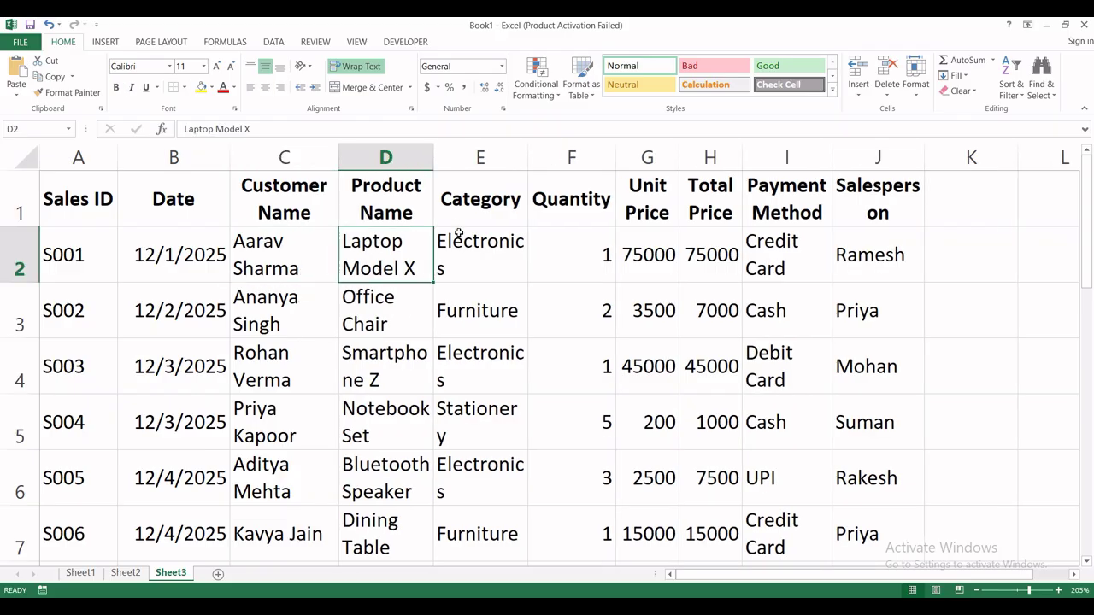
{"action": "left_click", "coordinate": [481, 247]}
{"action": "left_click", "coordinate": [563, 237]}
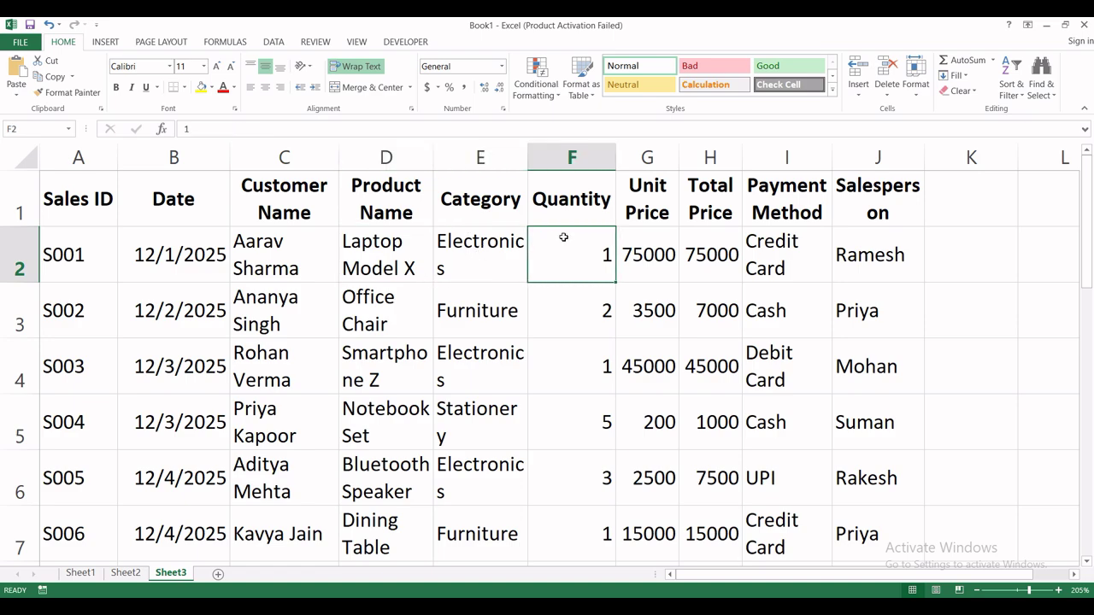
{"action": "left_click", "coordinate": [659, 236]}
{"action": "left_click", "coordinate": [708, 254]}
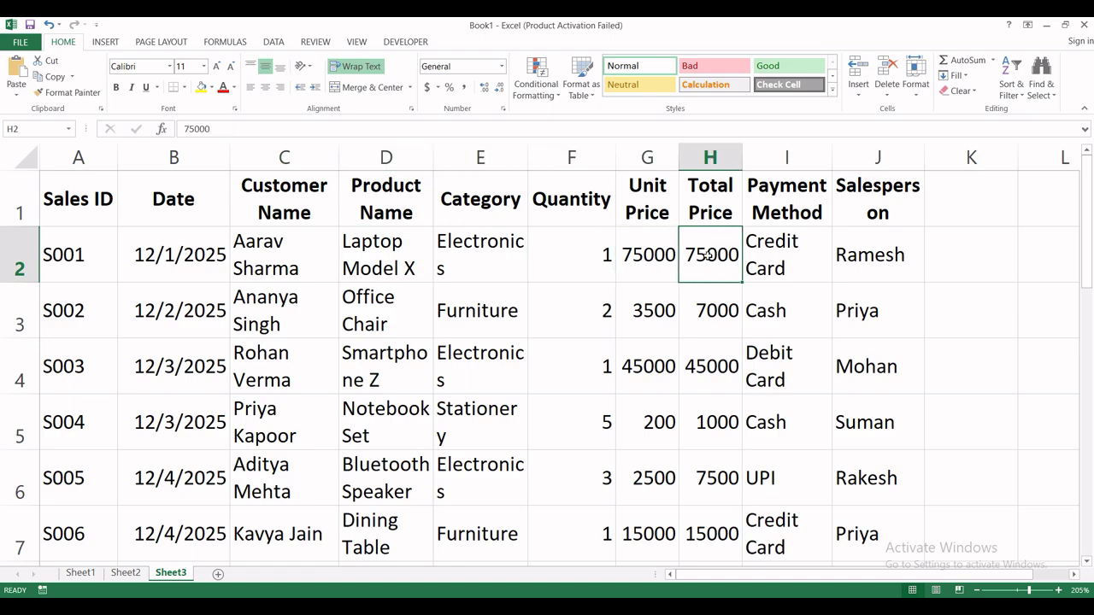
{"action": "left_click", "coordinate": [802, 246]}
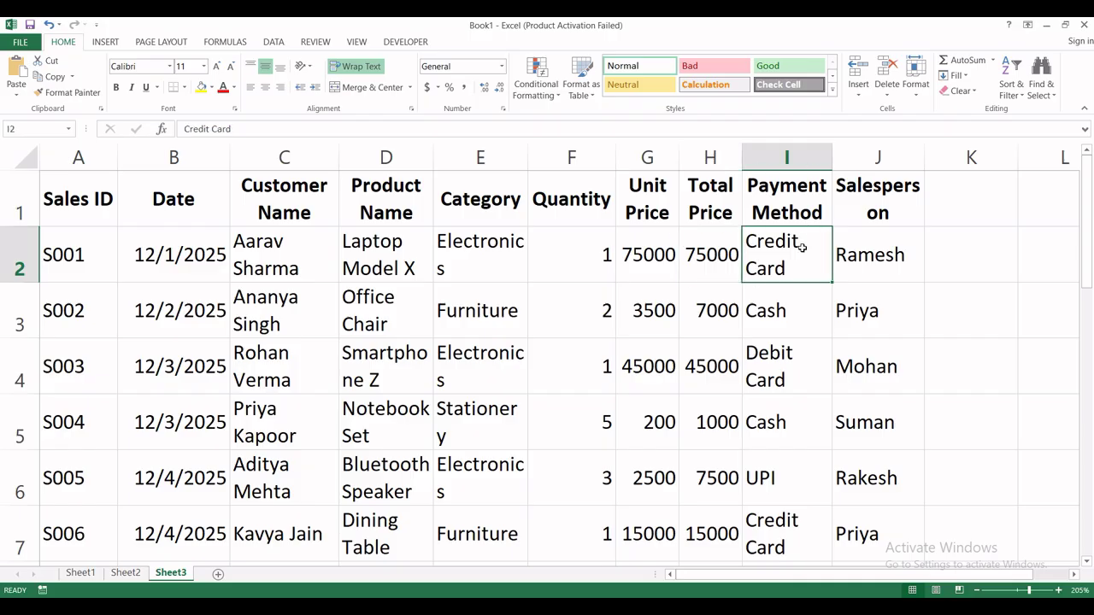
{"action": "left_click", "coordinate": [881, 250]}
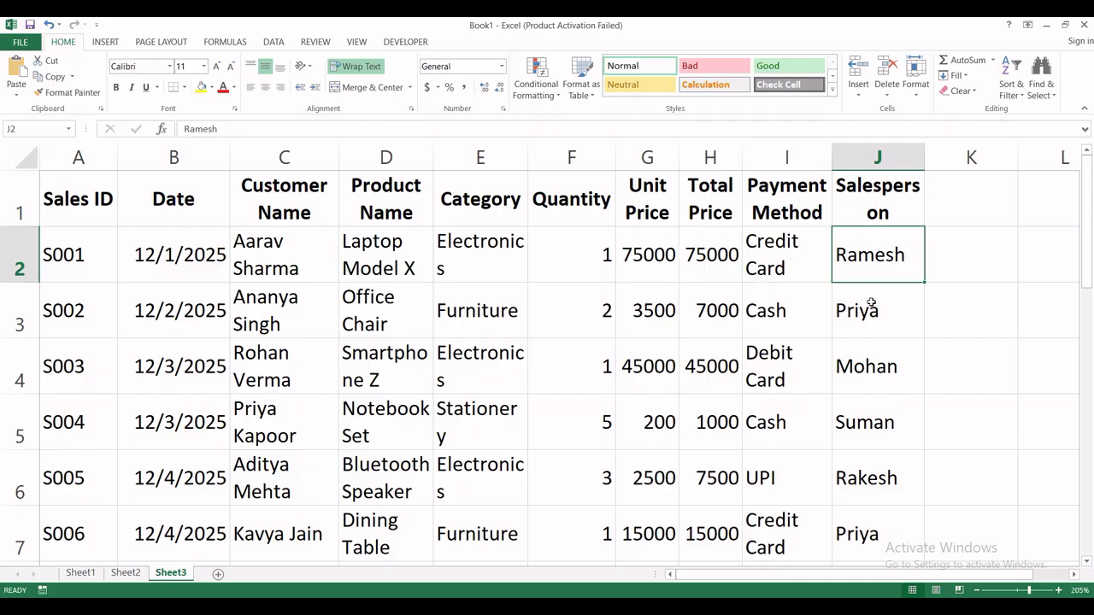
{"action": "key", "text": "Return"}
{"action": "left_click", "coordinate": [649, 318]}
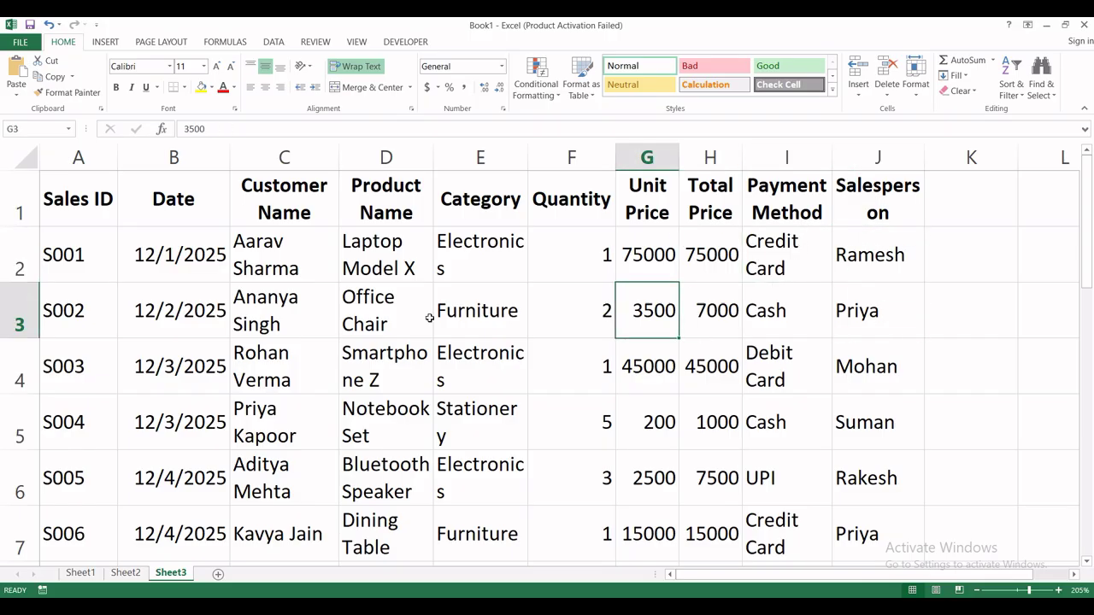
{"action": "left_click", "coordinate": [309, 356]}
{"action": "left_click", "coordinate": [166, 272]}
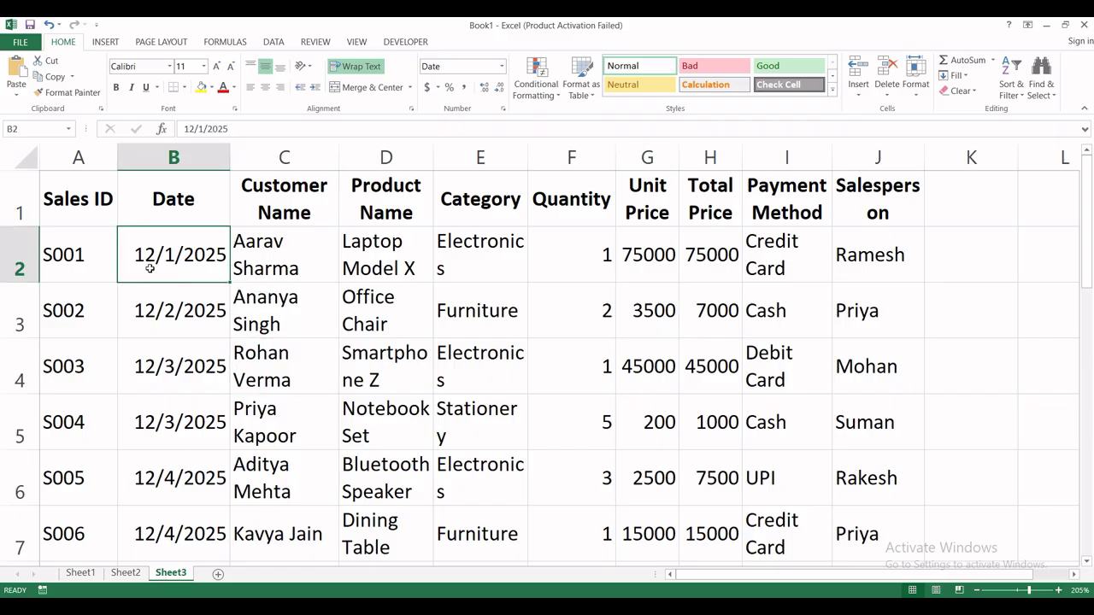
{"action": "left_click", "coordinate": [101, 259]}
{"action": "left_click", "coordinate": [153, 311]}
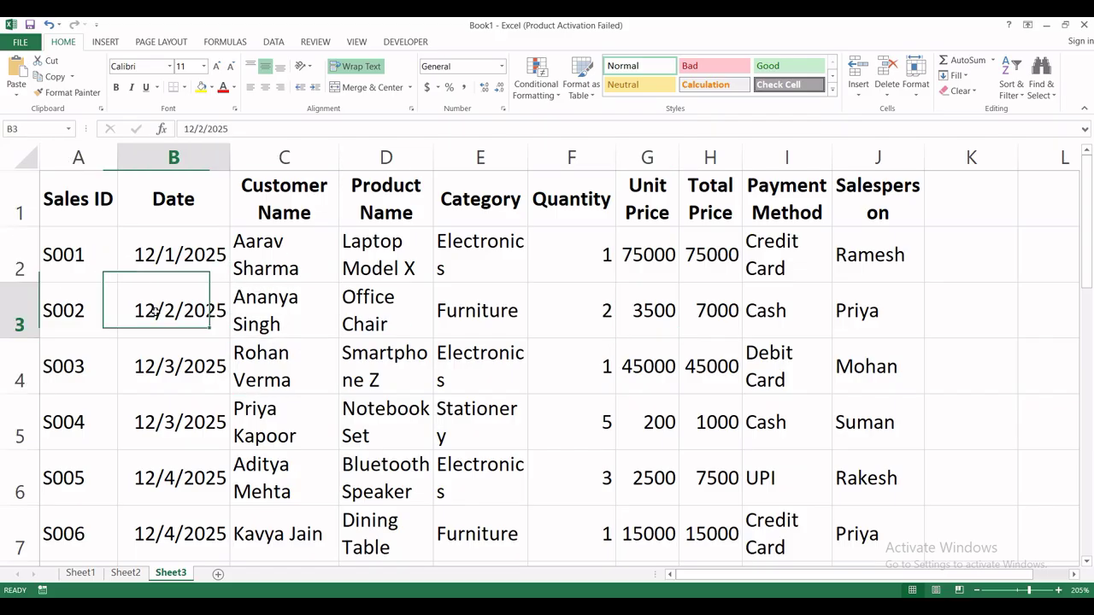
{"action": "left_click", "coordinate": [99, 264]}
{"action": "left_click", "coordinate": [256, 309]}
{"action": "left_click", "coordinate": [184, 312]}
{"action": "left_click", "coordinate": [359, 367]}
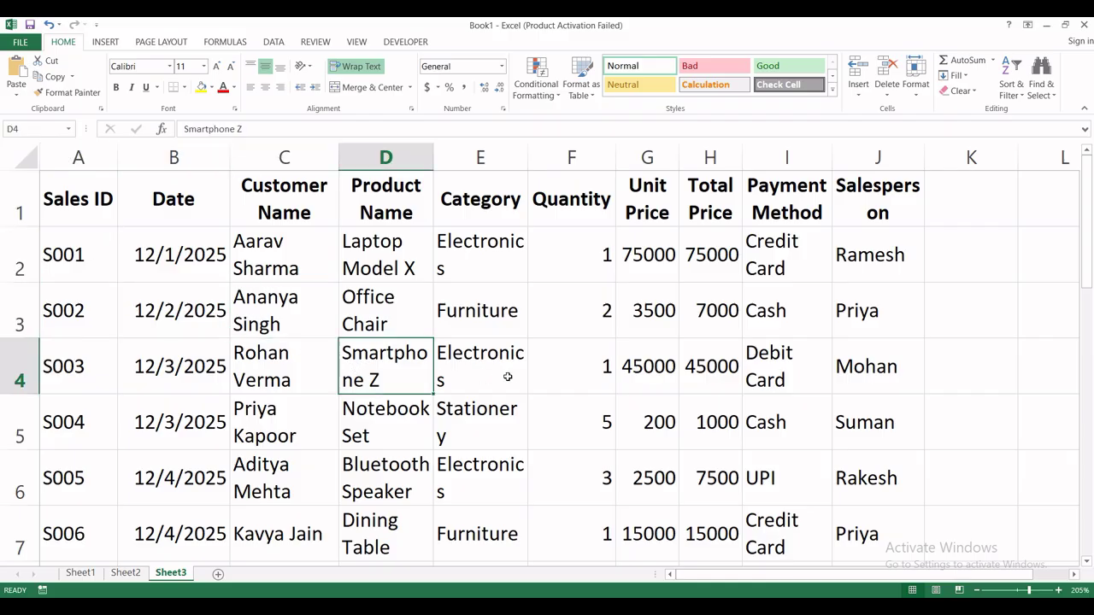